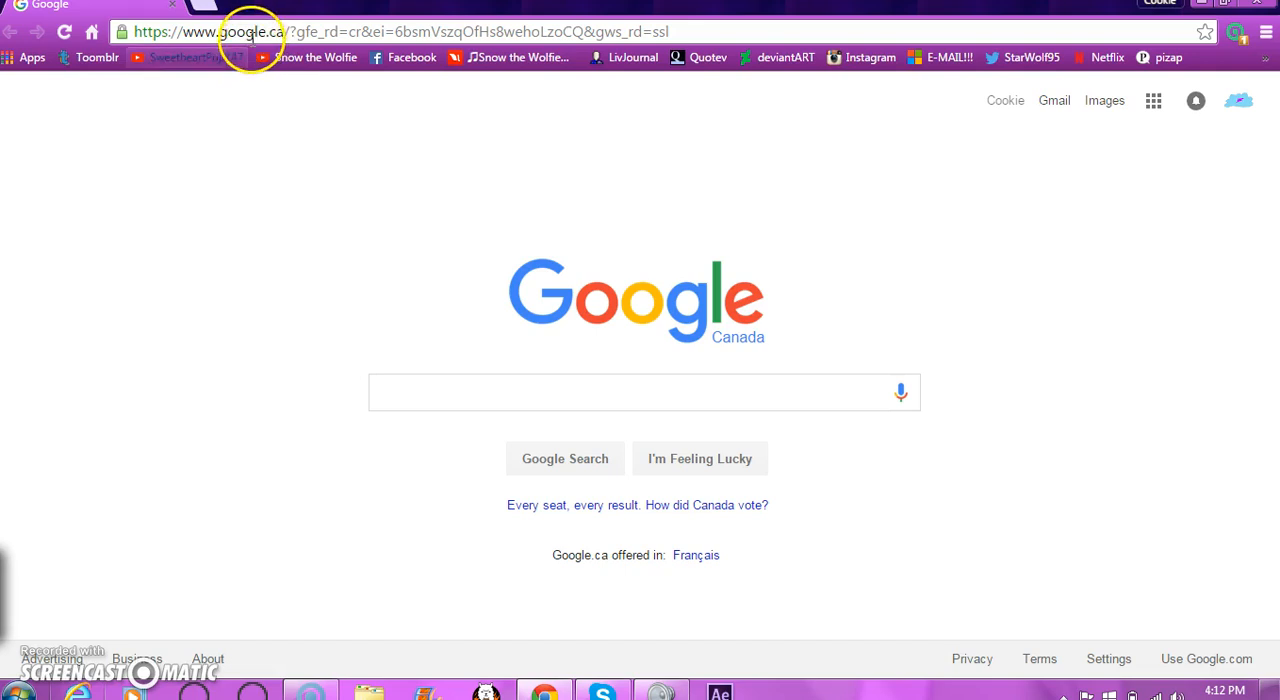
- Search Google for "firealpaca" and open the FireAlpaca download page on Softonic
{"action": "left_click", "coordinate": [257, 32]}
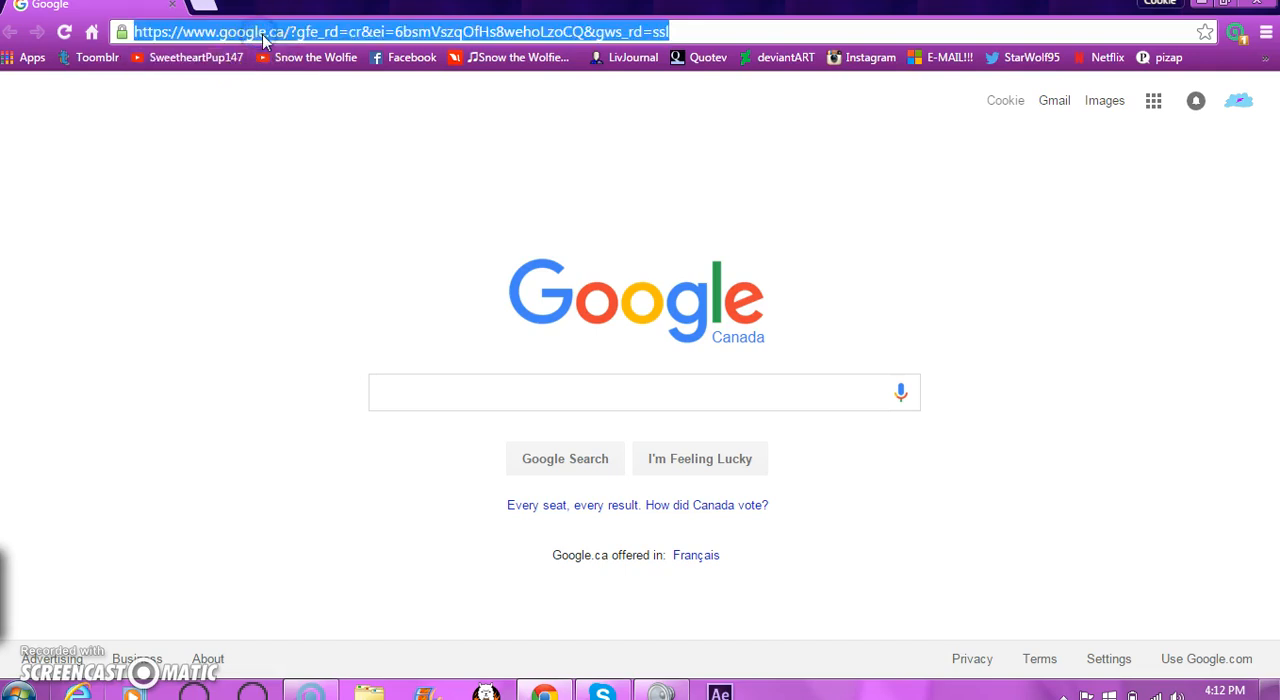
{"action": "left_click", "coordinate": [390, 391]}
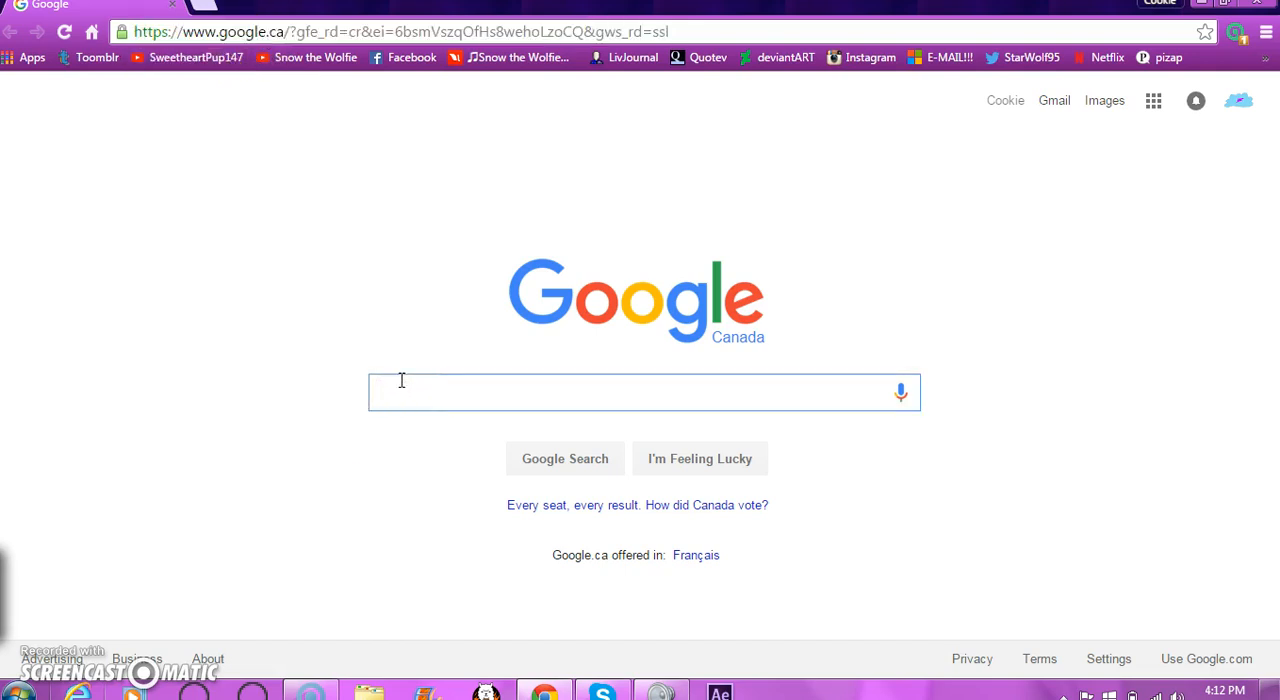
{"action": "type", "text": "fireal"}
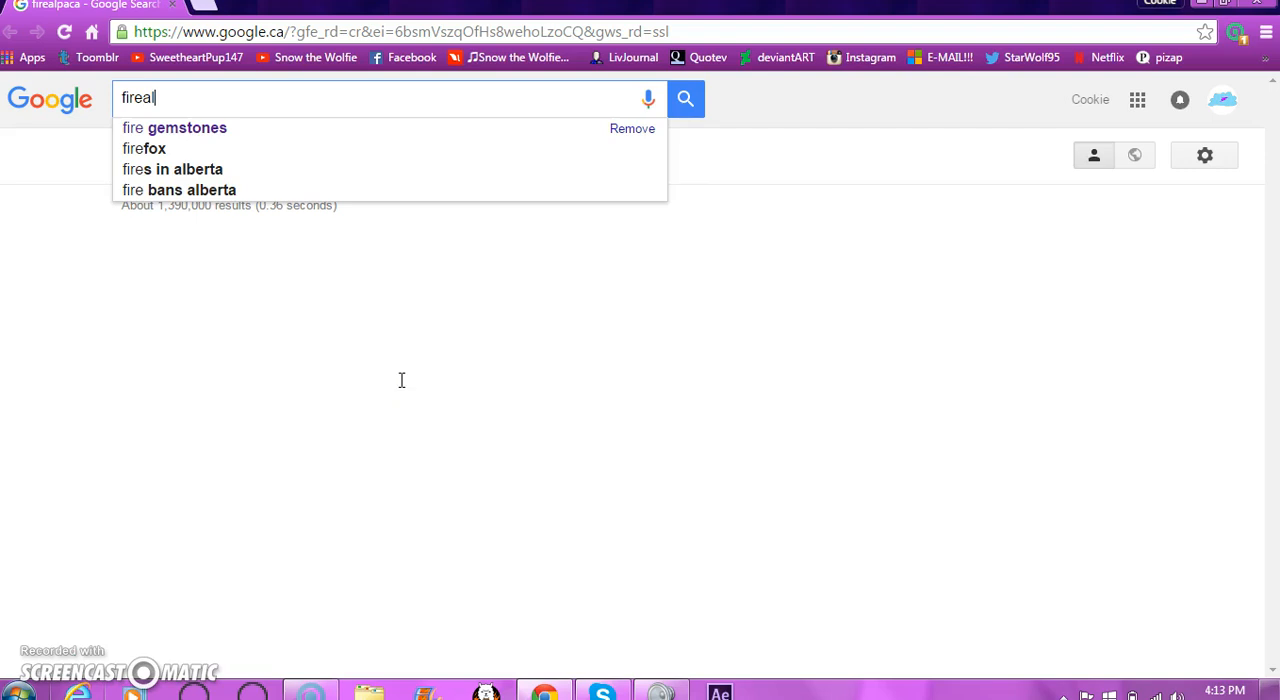
{"action": "type", "text": "ppaca"}
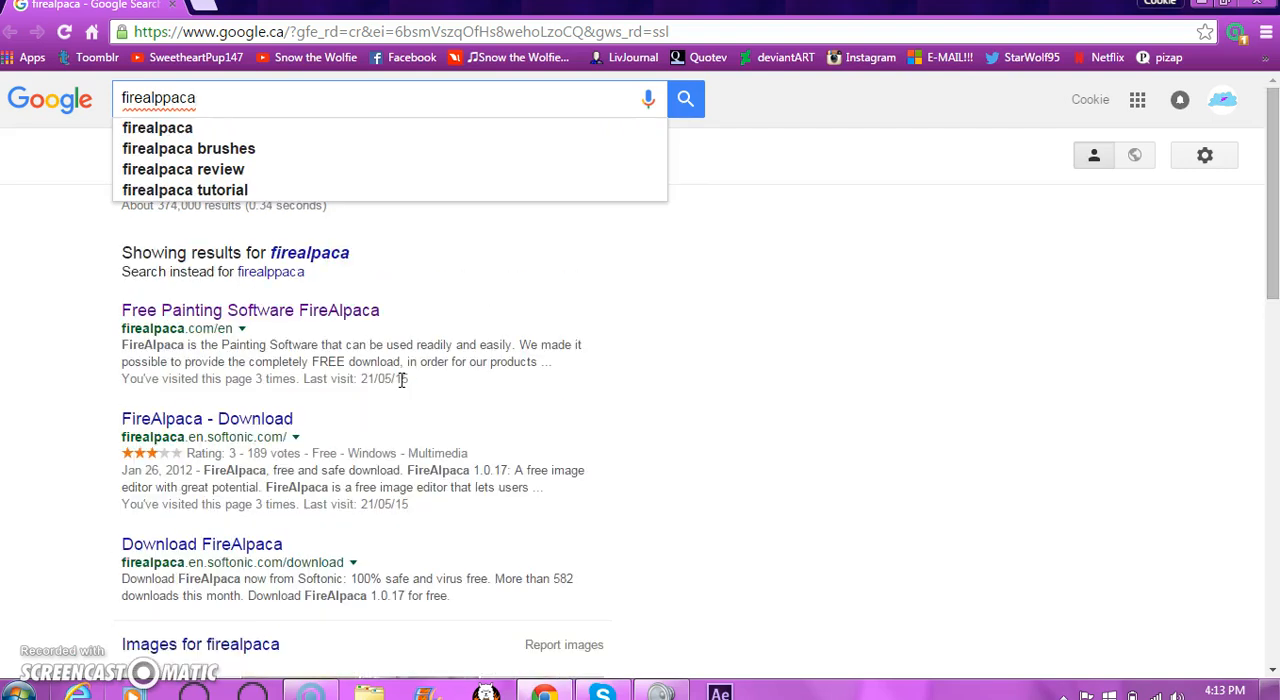
{"action": "left_click", "coordinate": [195, 130]}
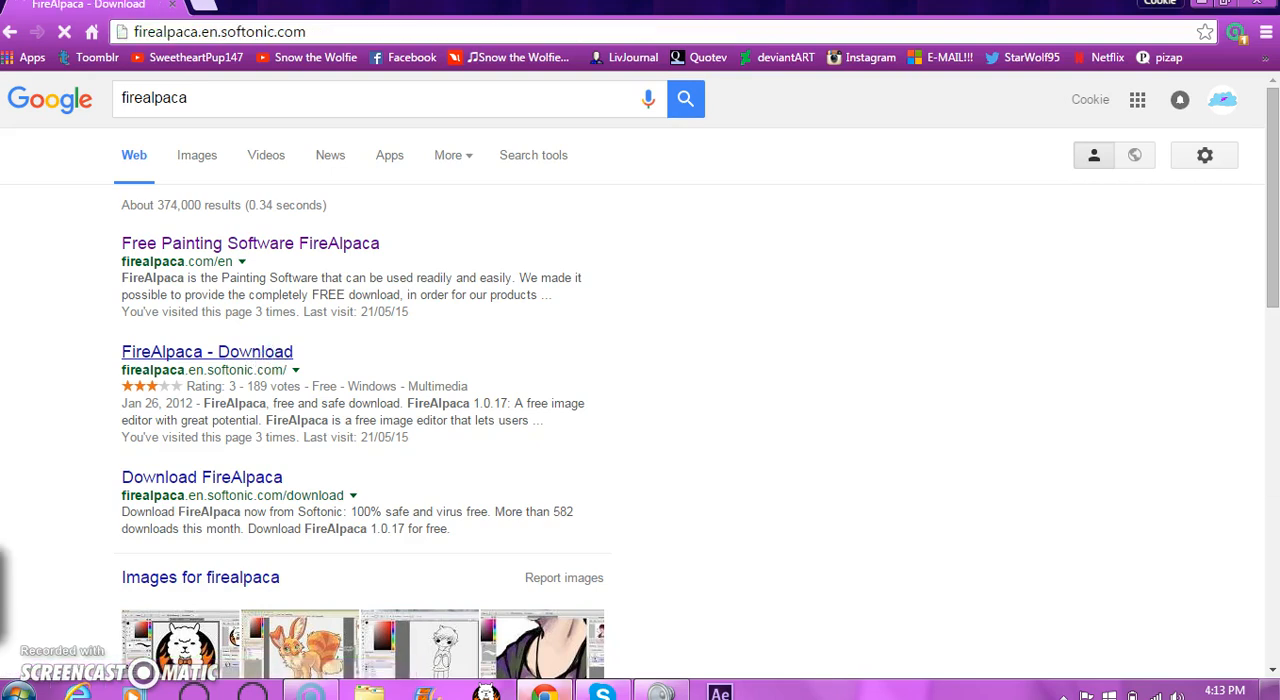
{"action": "left_click", "coordinate": [490, 692]}
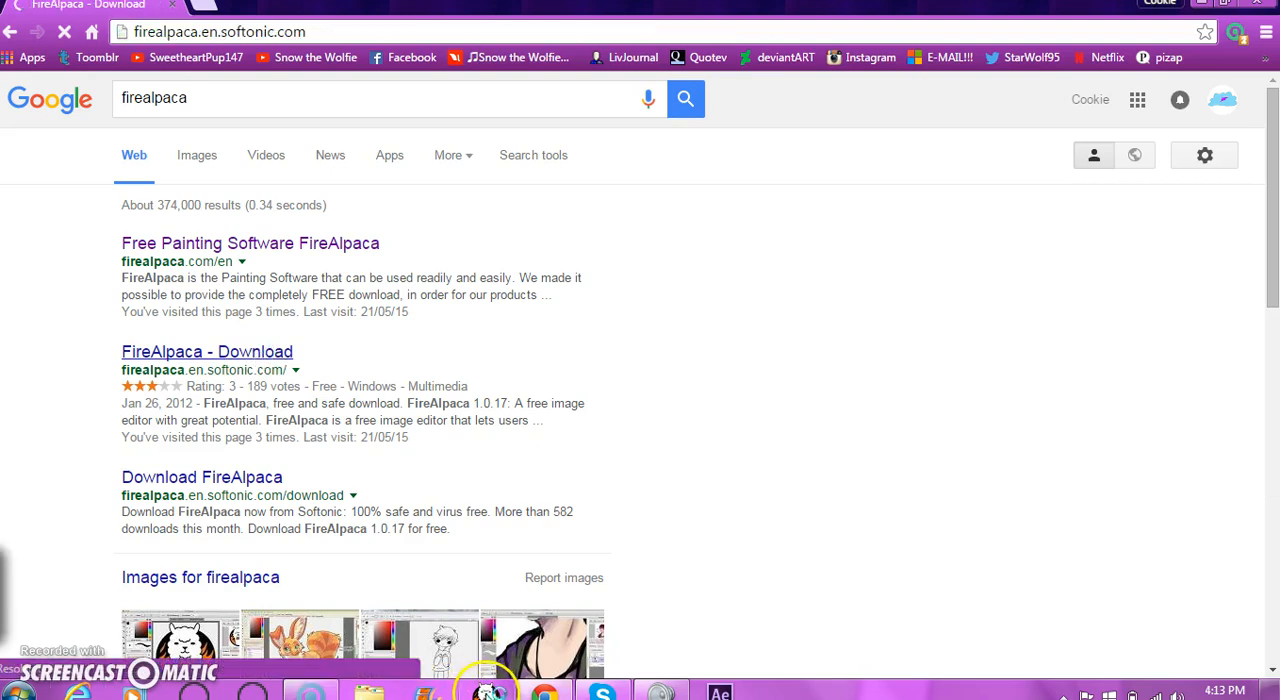
{"action": "left_click", "coordinate": [408, 374]}
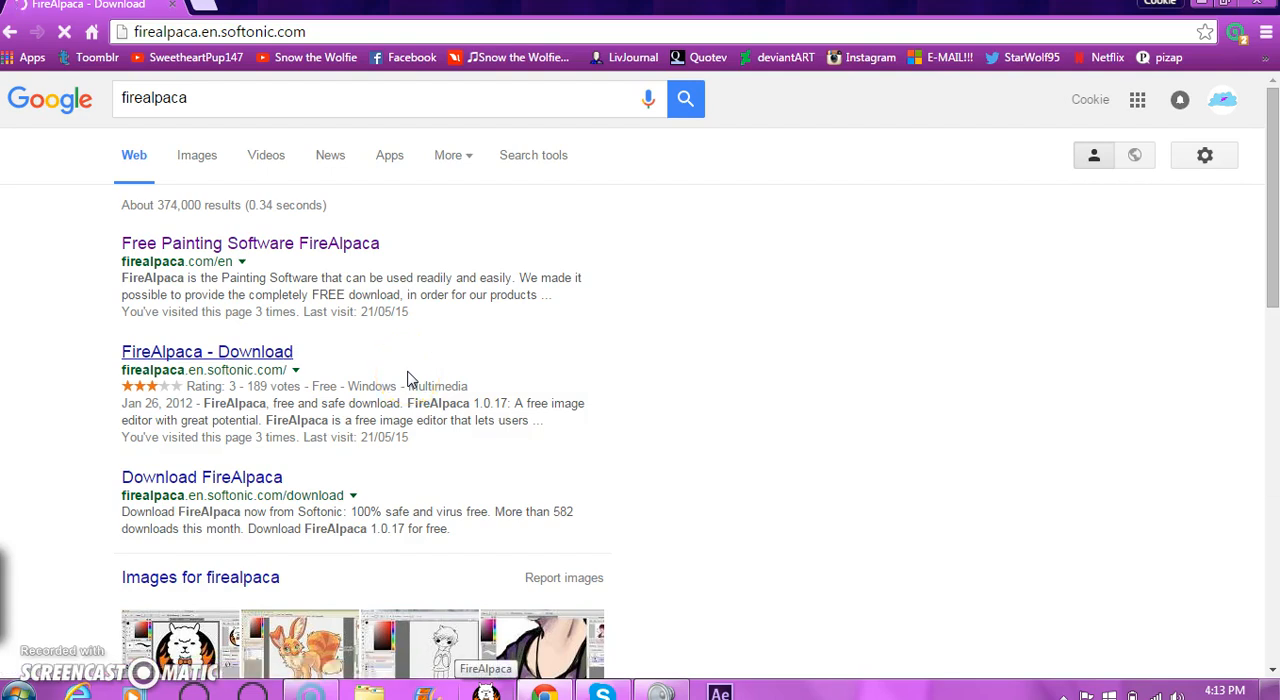
{"action": "left_click", "coordinate": [420, 389]}
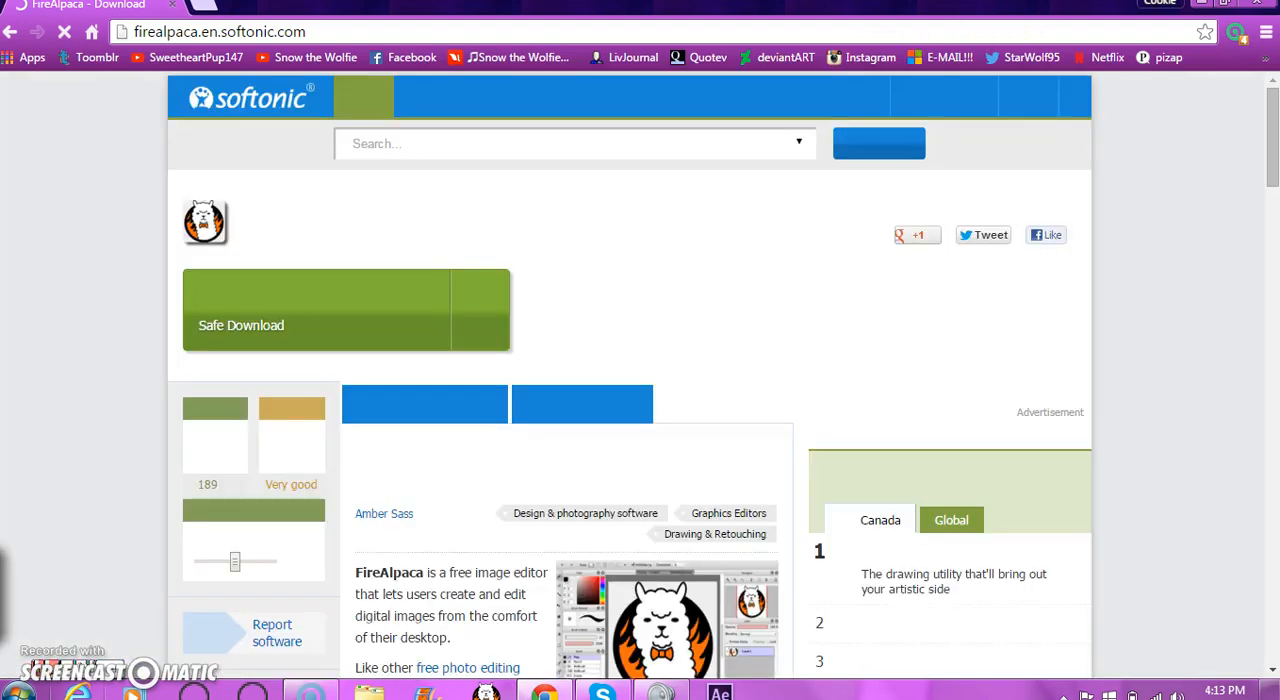
- Clear the browser and Skype windows off the desktop and launch FireAlpaca, dismissing its start-up notice
{"action": "left_click", "coordinate": [1255, 10]}
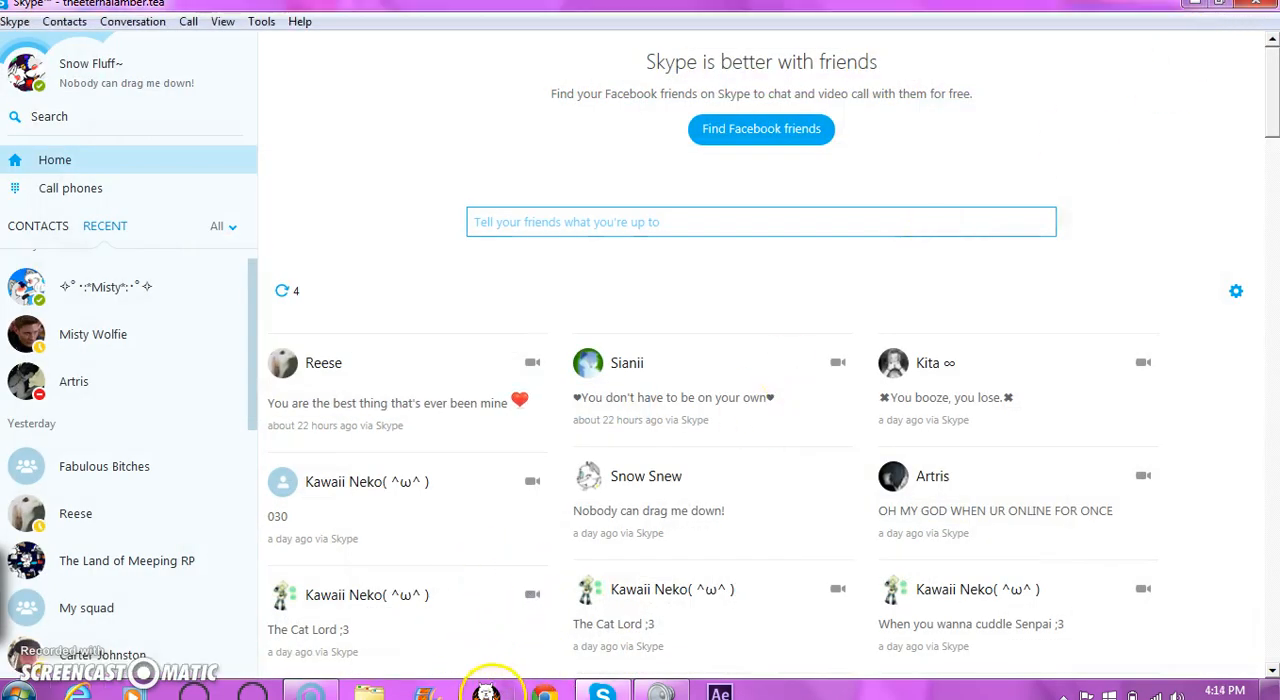
{"action": "left_click", "coordinate": [487, 692]}
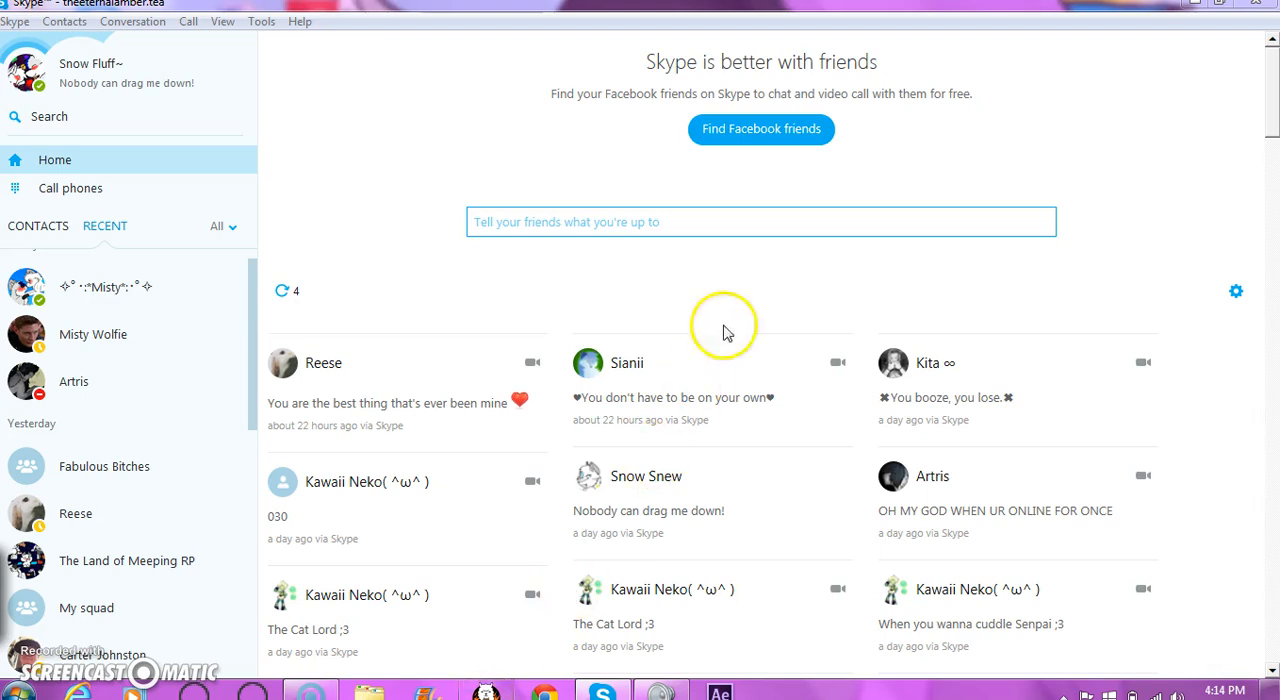
{"action": "left_click", "coordinate": [1189, 13]}
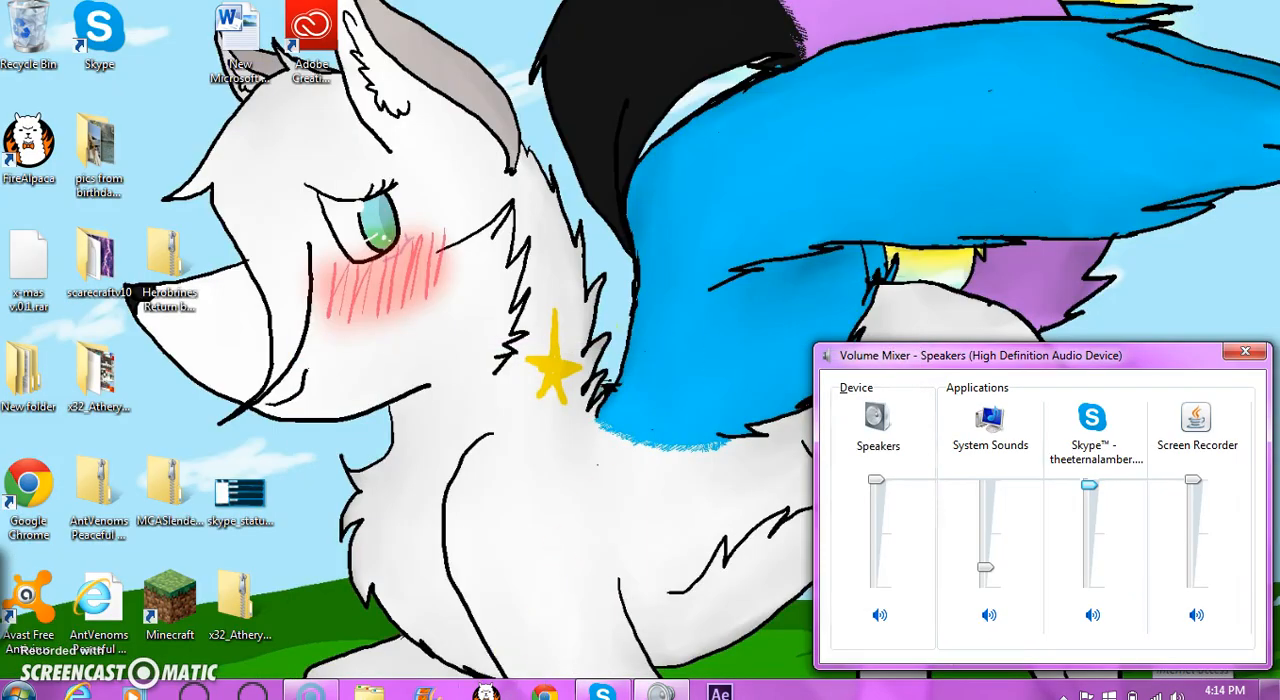
{"action": "left_click", "coordinate": [487, 690]}
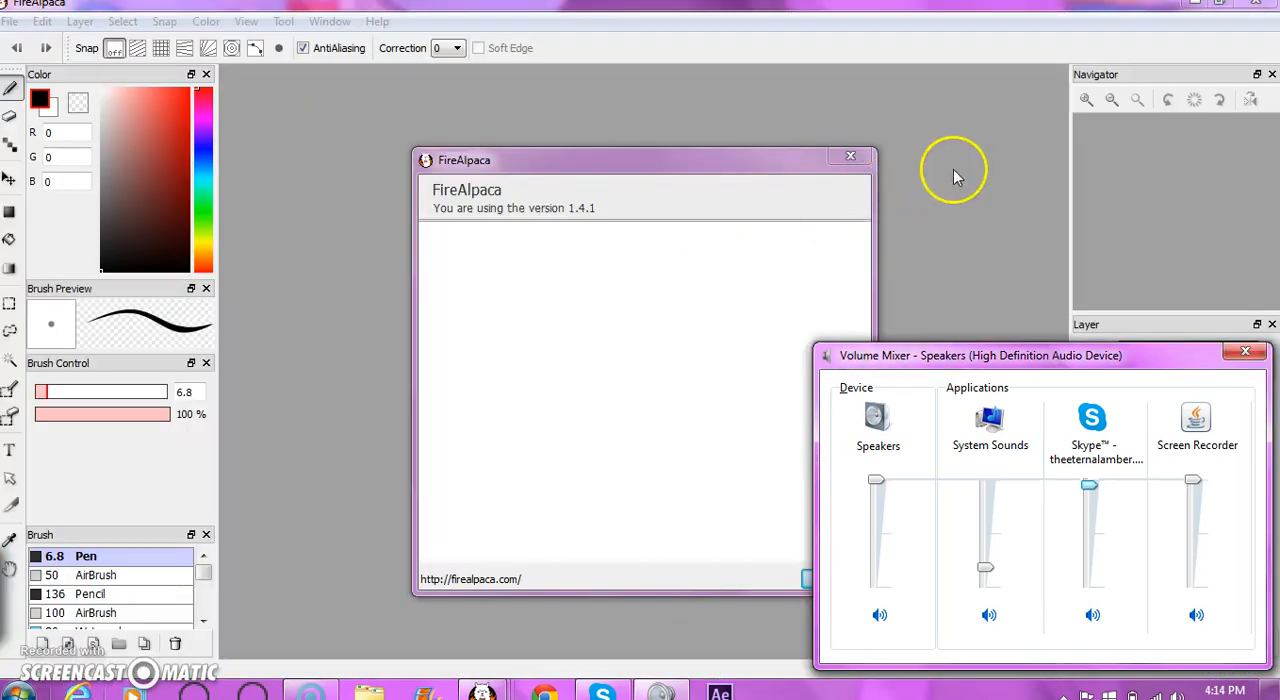
{"action": "left_click", "coordinate": [848, 158]}
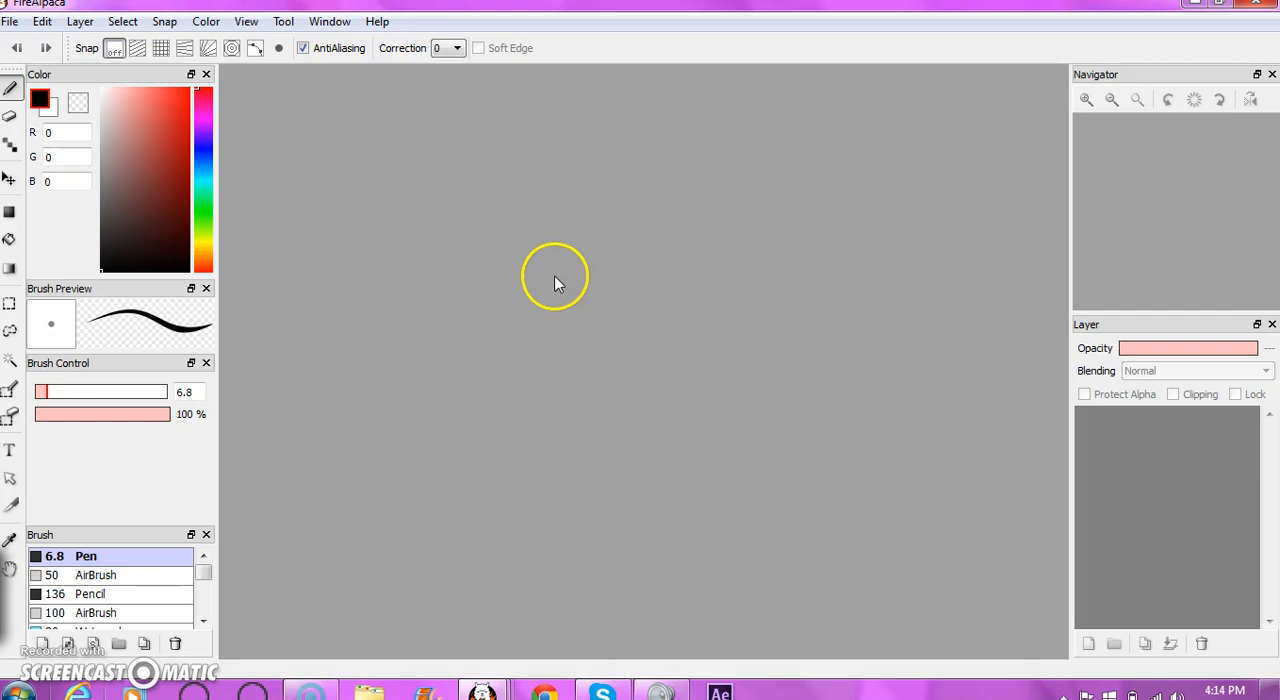
- Create a new image of 1600 by 1200 pixels at 350 dpi with a transparent background
{"action": "left_click", "coordinate": [10, 24]}
{"action": "left_click", "coordinate": [20, 47]}
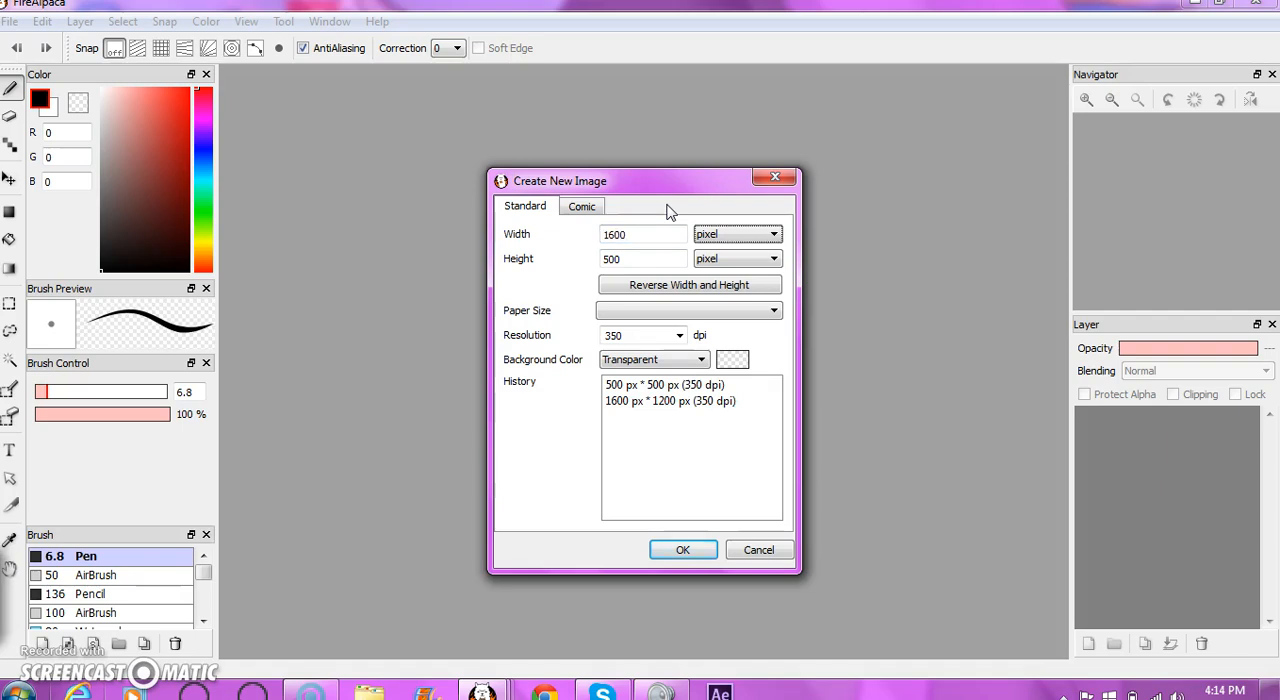
{"action": "key", "text": "Tab"}
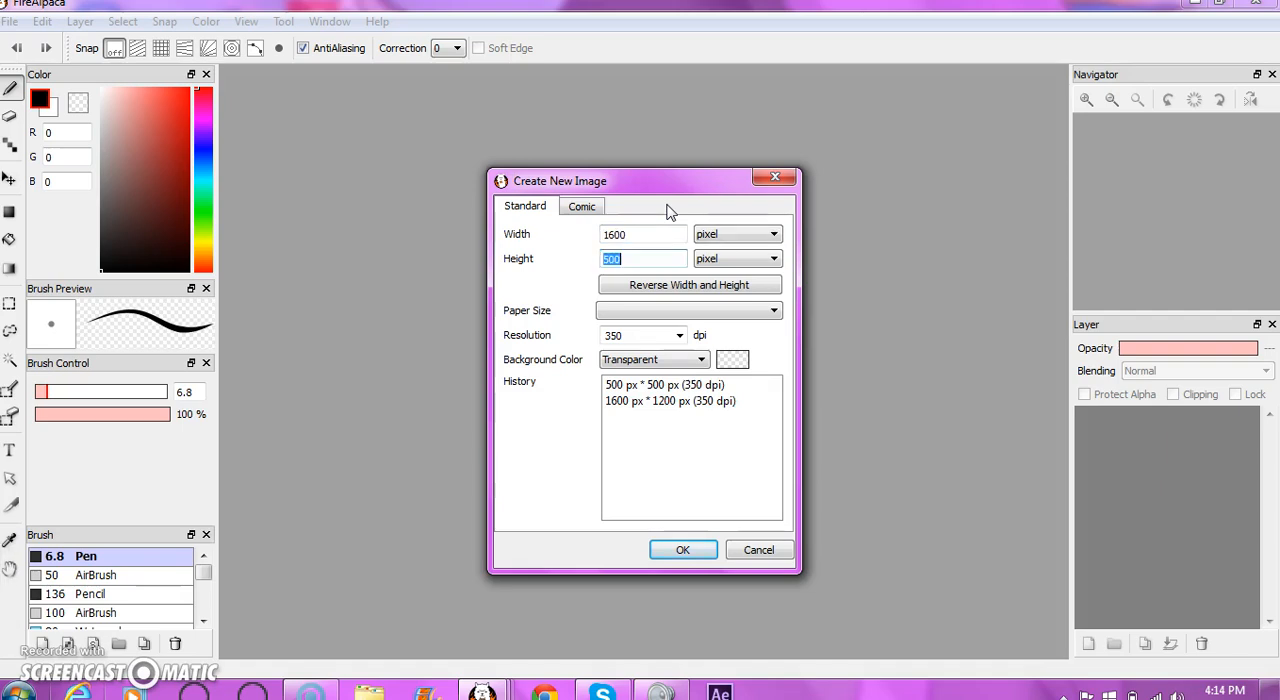
{"action": "key", "text": "Return"}
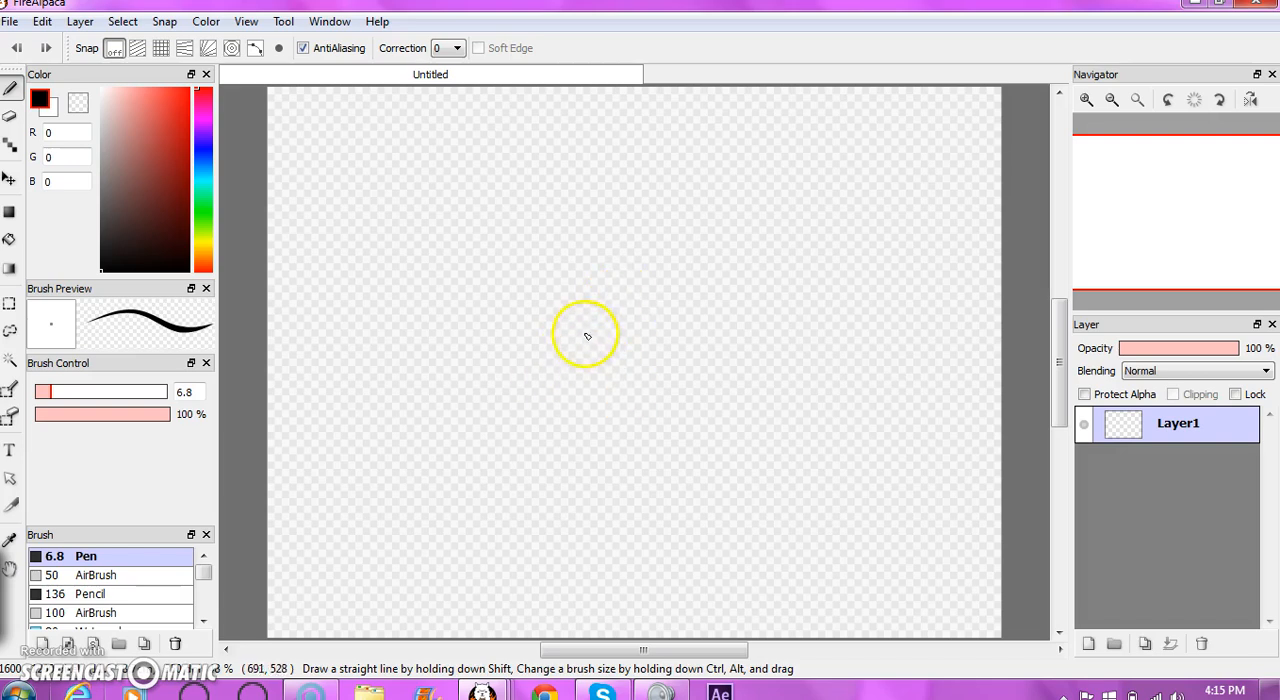
- Try out the 6.8 Pen brush with a few curved black strokes on the canvas and undo them
{"action": "mouse_move", "coordinate": [601, 383]}
{"action": "left_mouse_down"}
{"action": "mouse_move", "coordinate": [528, 318]}
{"action": "mouse_move", "coordinate": [520, 284]}
{"action": "mouse_move", "coordinate": [579, 204]}
{"action": "mouse_move", "coordinate": [635, 188]}
{"action": "mouse_move", "coordinate": [656, 218]}
{"action": "left_mouse_up"}
{"action": "key", "text": "ctrl"}
{"action": "key", "text": "ctrl+z"}
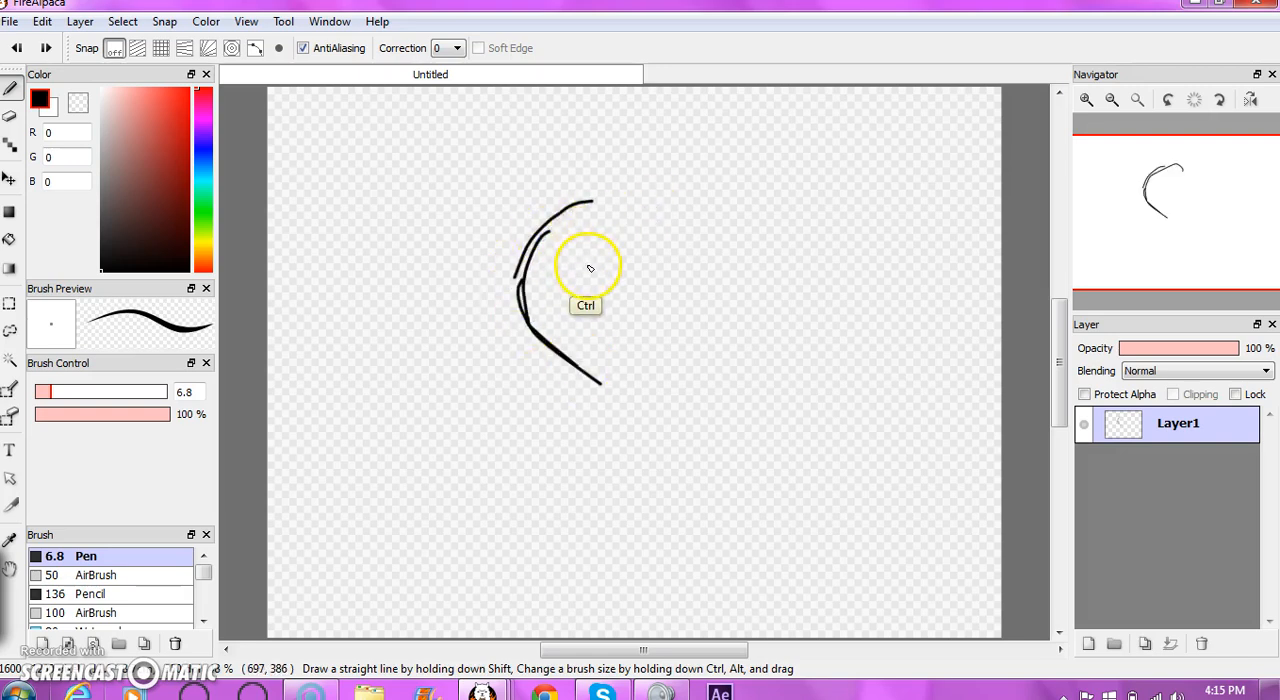
{"action": "key", "text": "ctrl+z"}
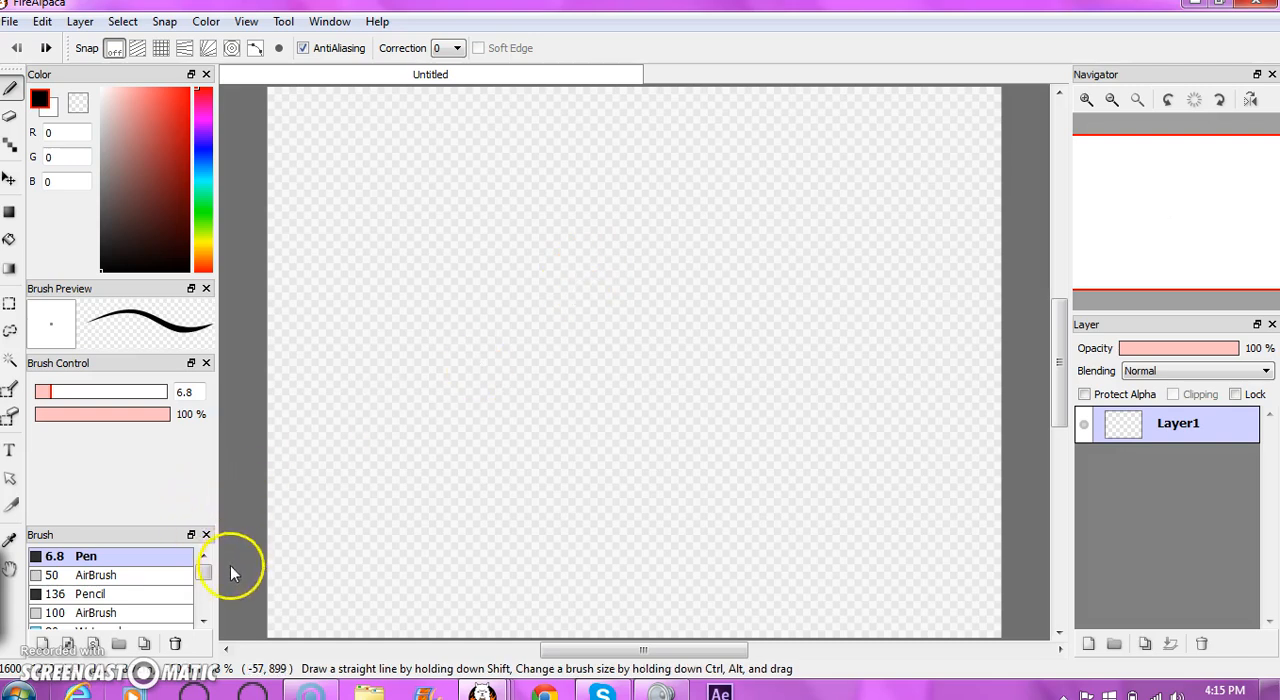
- Stamp a solid black circle near the canvas centre with the Pencil brush, trying sizes 136 and 472 before using 776
{"action": "left_click", "coordinate": [100, 594]}
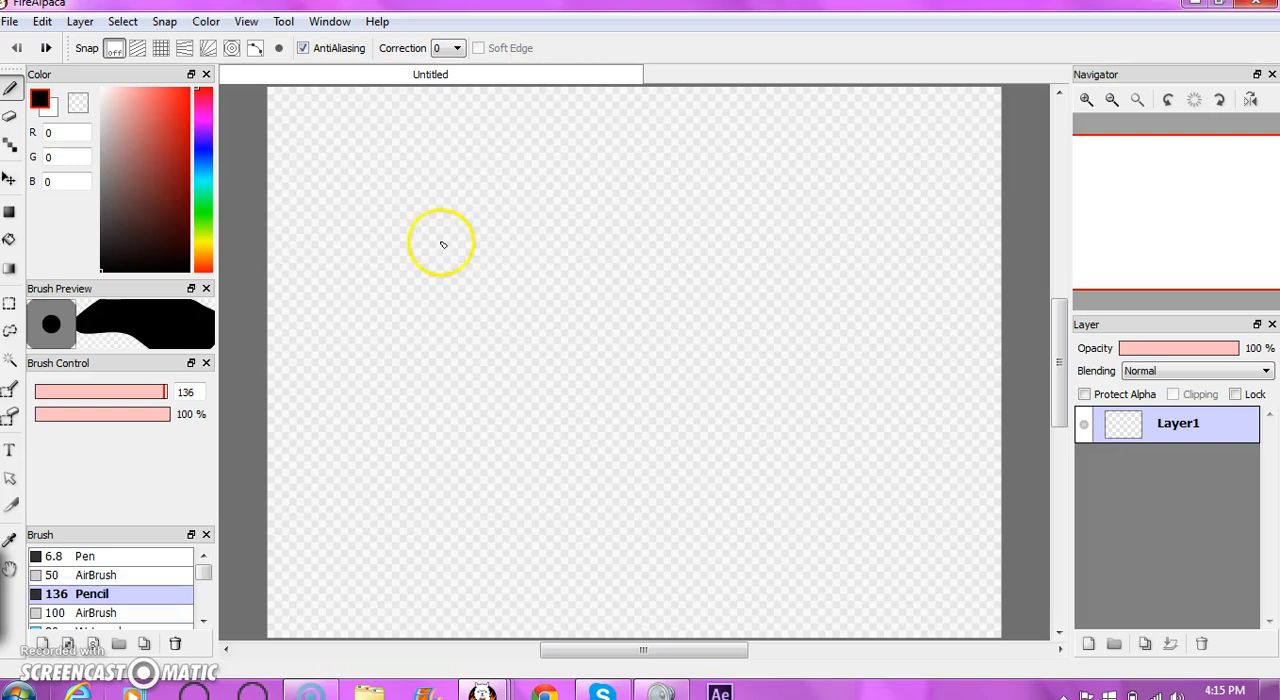
{"action": "left_click", "coordinate": [588, 311]}
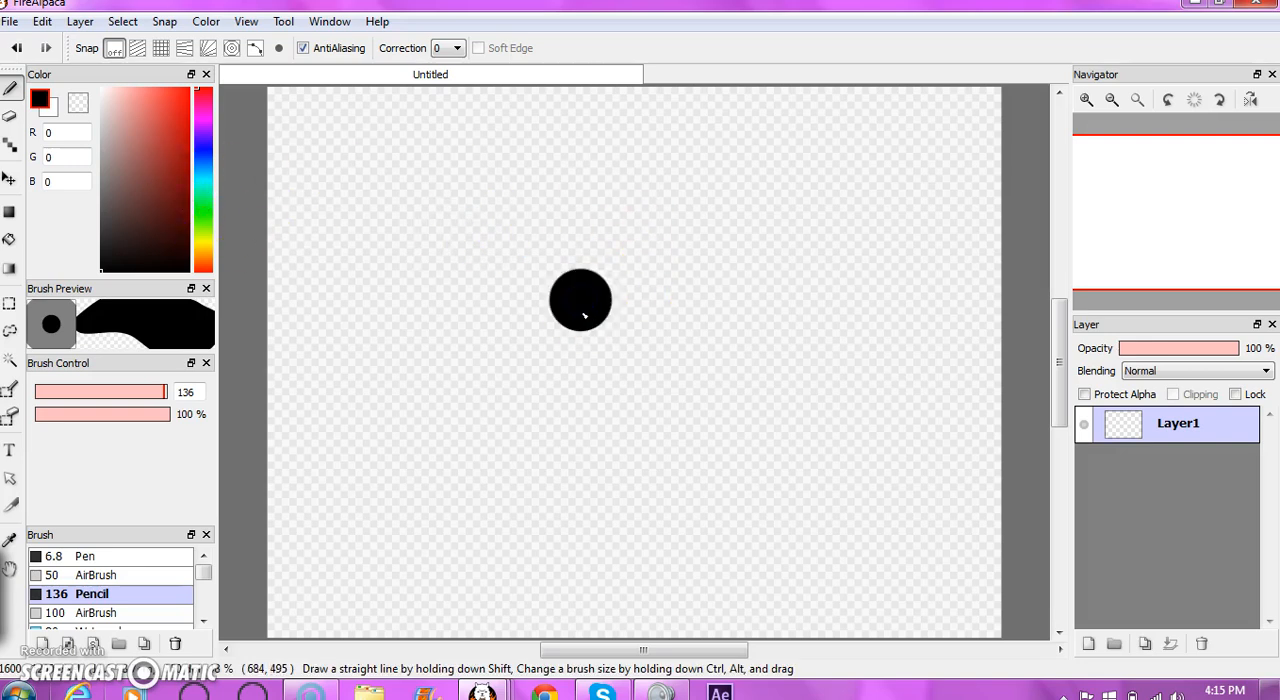
{"action": "key", "text": "ctrl+z"}
{"action": "left_click_drag", "start_coordinate": [167, 393], "coordinate": [245, 391]}
{"action": "left_click", "coordinate": [585, 329]}
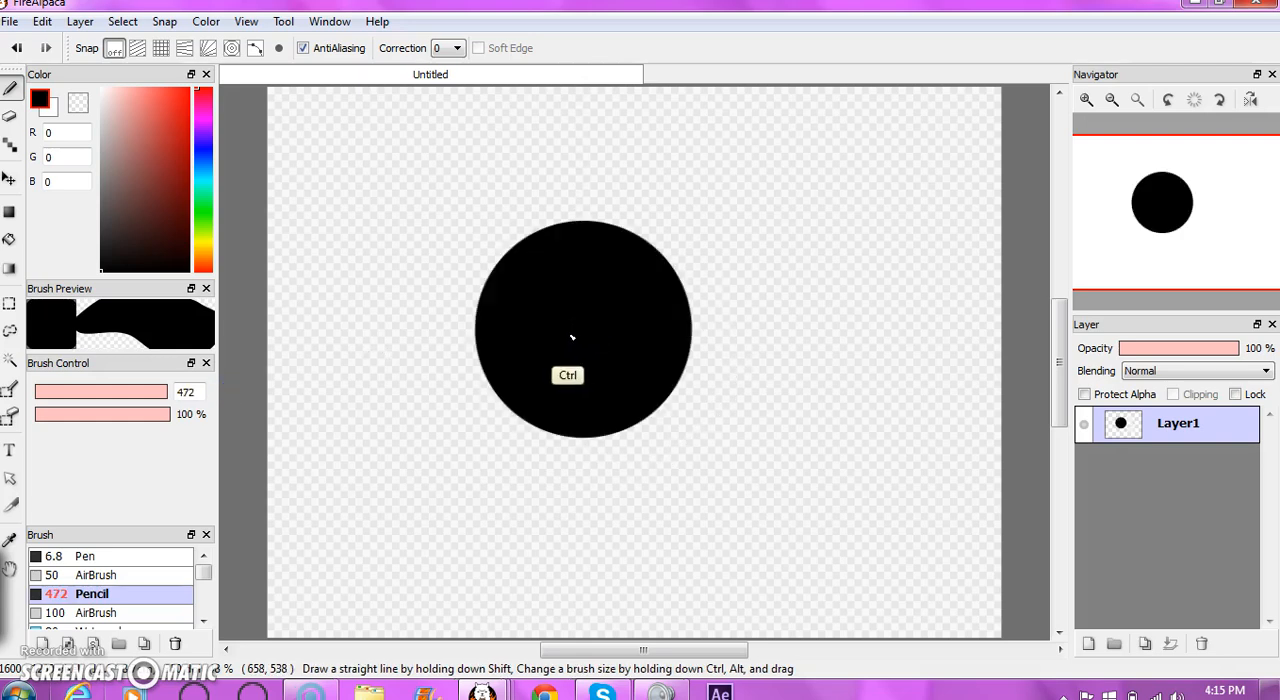
{"action": "key", "text": "ctrl+z"}
{"action": "mouse_move", "coordinate": [163, 396]}
{"action": "left_mouse_down"}
{"action": "mouse_move", "coordinate": [237, 392]}
{"action": "mouse_move", "coordinate": [40, 443]}
{"action": "mouse_move", "coordinate": [271, 357]}
{"action": "mouse_move", "coordinate": [253, 366]}
{"action": "left_mouse_up"}
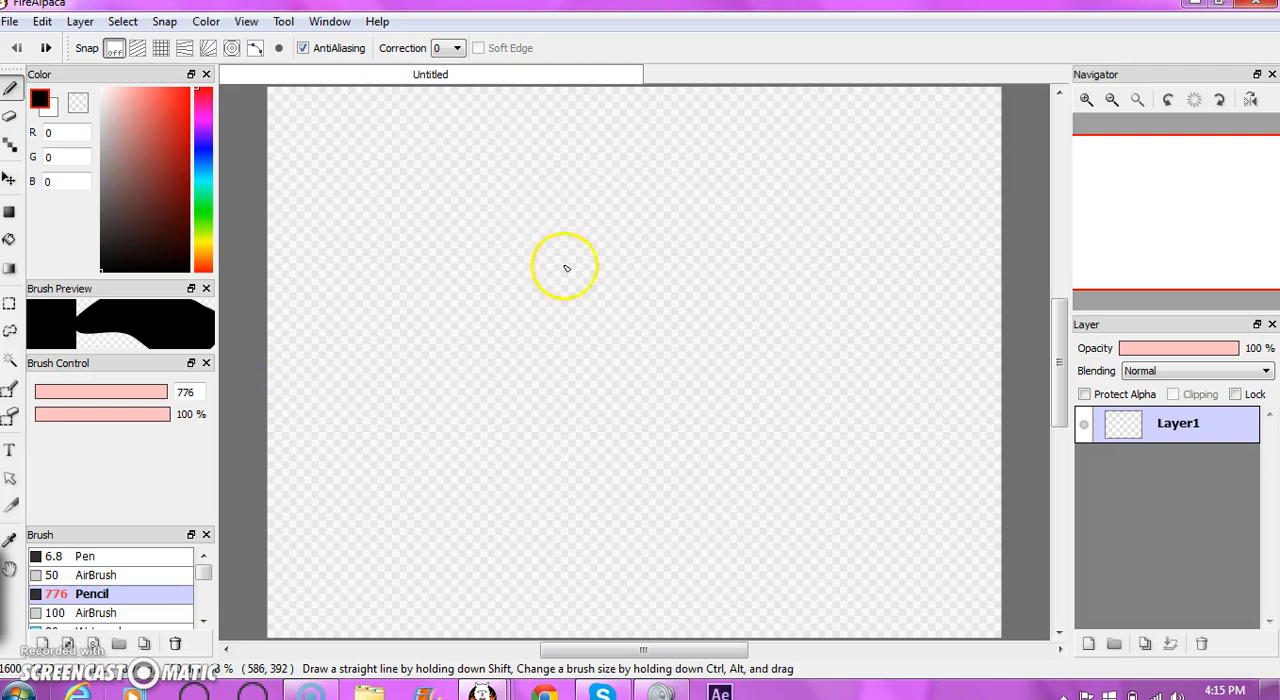
{"action": "left_click", "coordinate": [631, 332]}
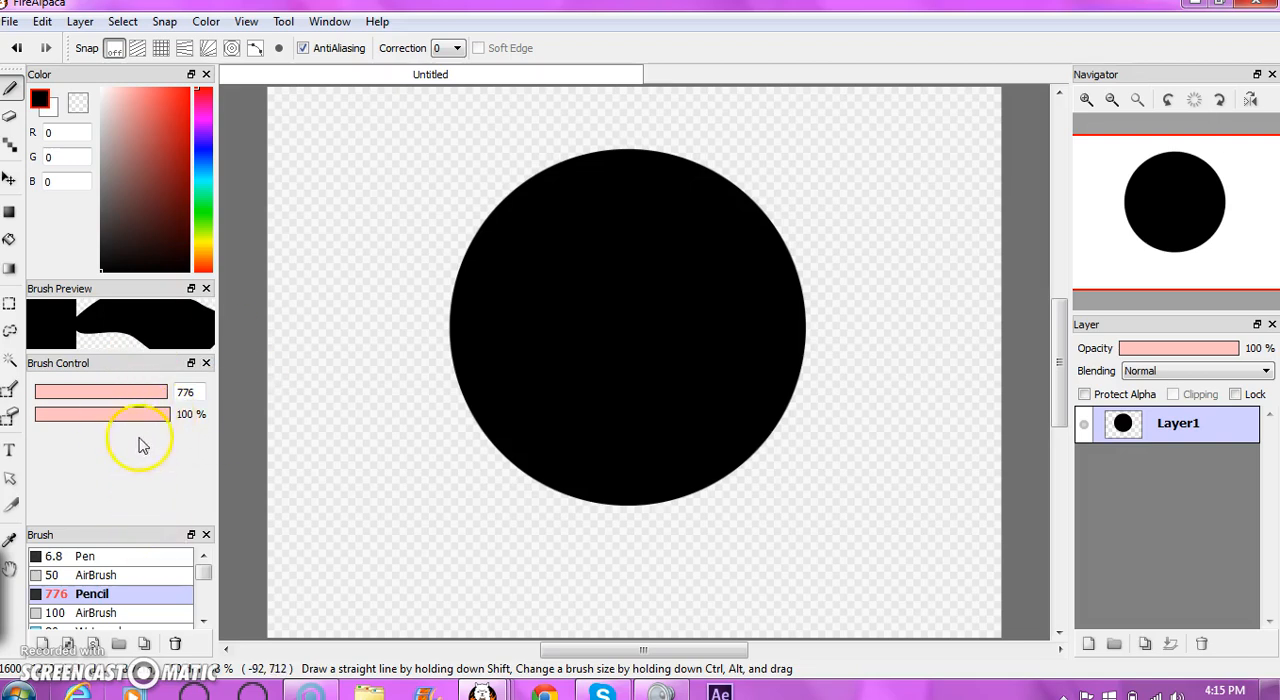
- Try a Pencil dab at 71% brush opacity beside the circle, undo it and restore the brush opacity to 100%
{"action": "left_click_drag", "start_coordinate": [158, 424], "coordinate": [132, 421]}
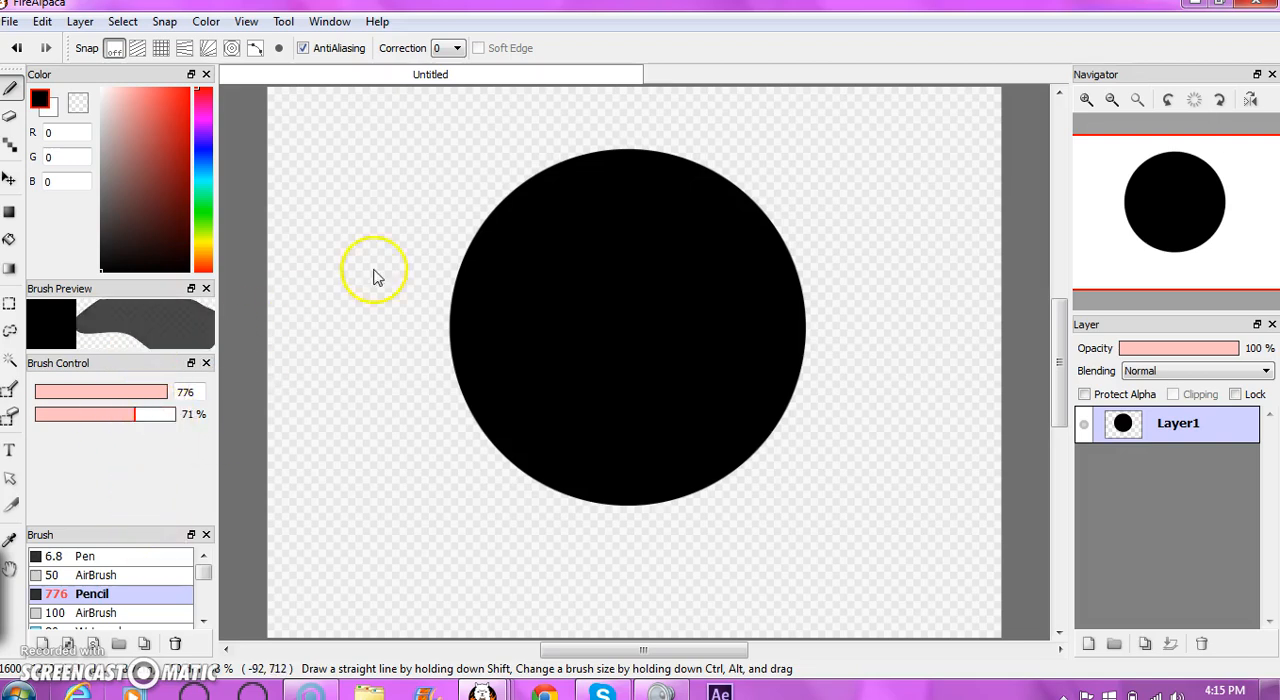
{"action": "left_click", "coordinate": [352, 290]}
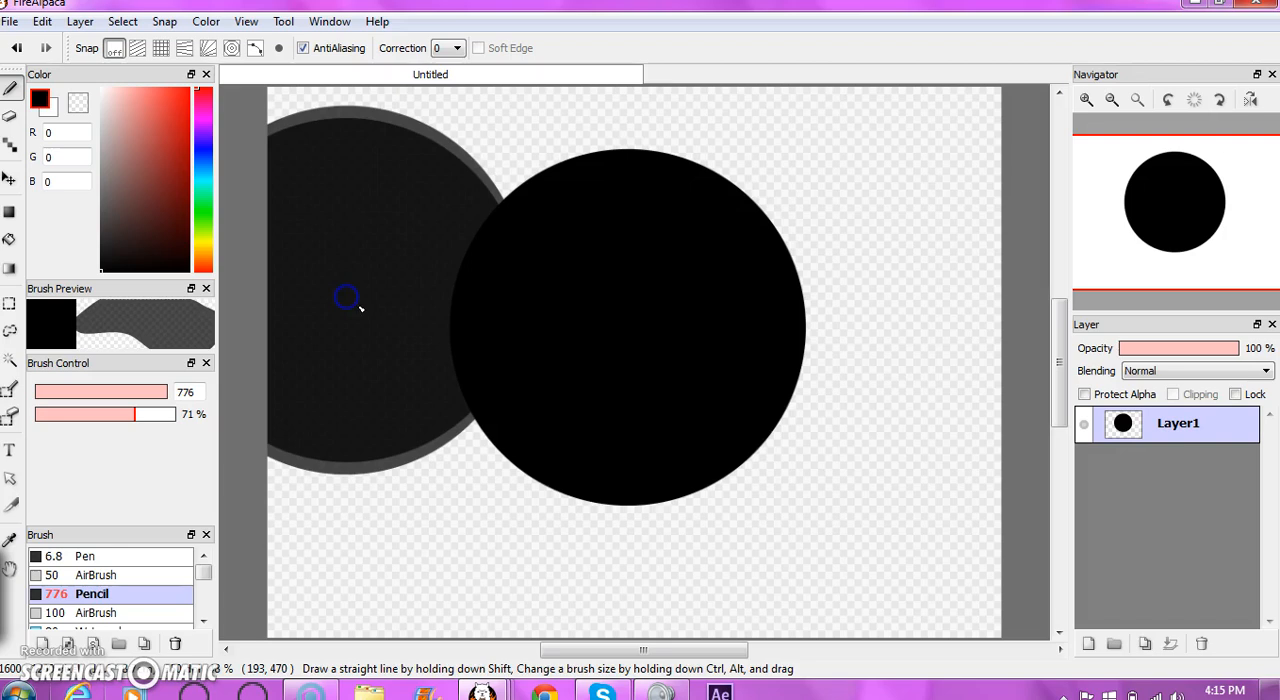
{"action": "key", "text": "ctrl+z"}
{"action": "key", "text": "ctrl+z"}
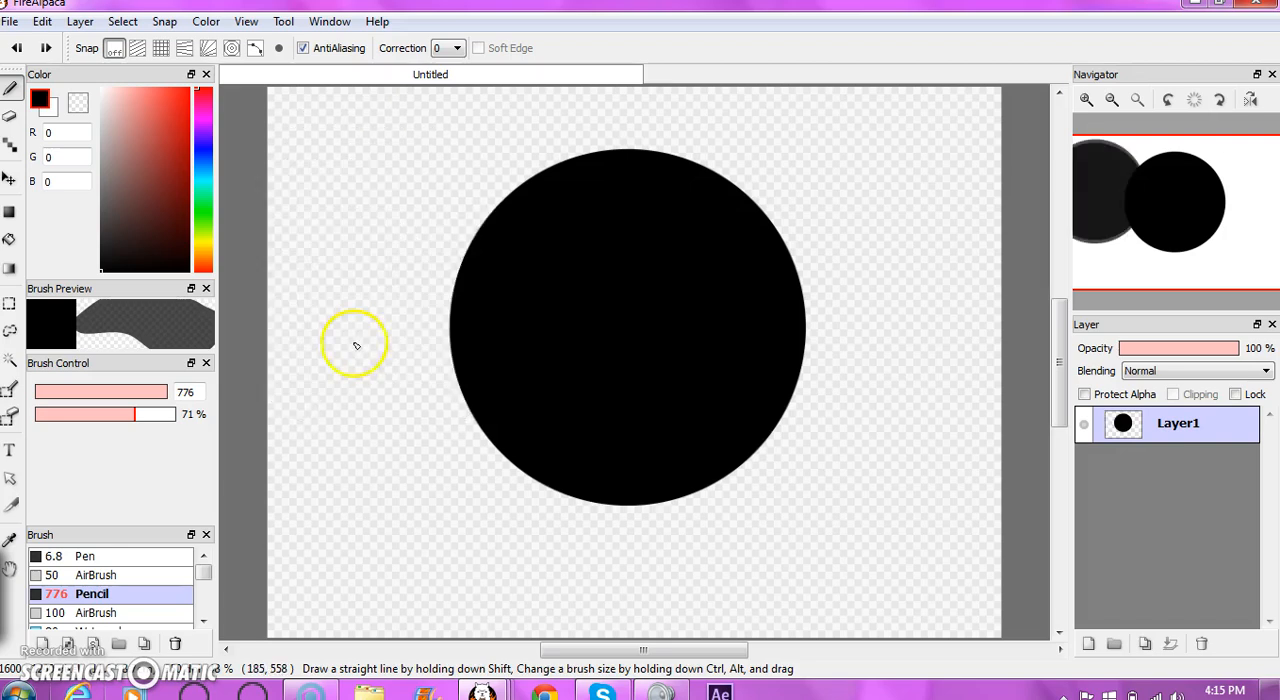
{"action": "left_click_drag", "start_coordinate": [130, 418], "coordinate": [189, 401]}
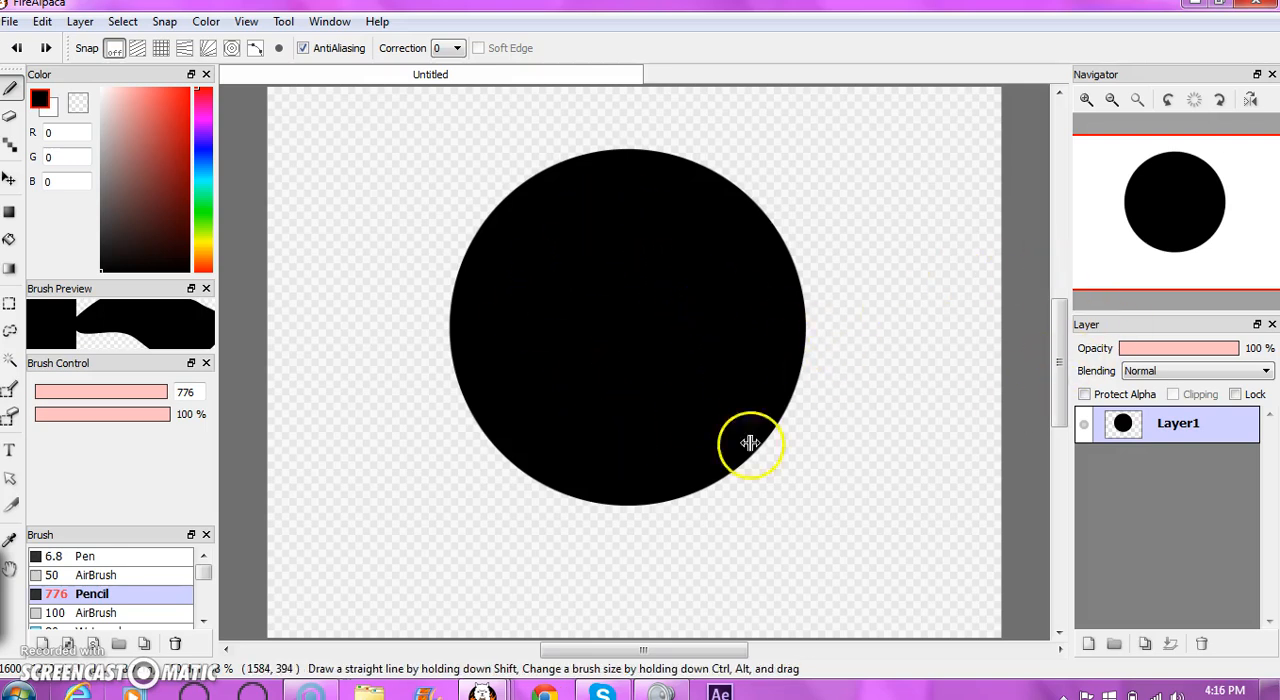
- Lower the opacity of the black circle's layer to 69%, trying 47% and 58% on the way
{"action": "left_click", "coordinate": [1176, 350]}
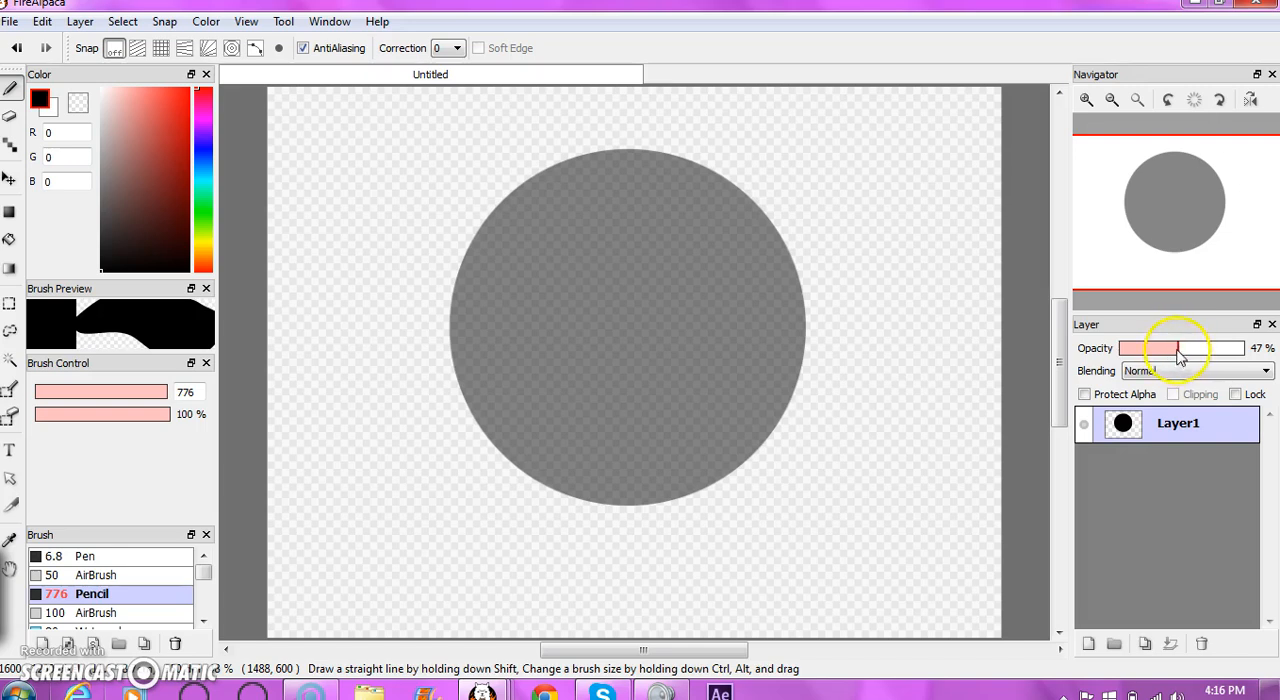
{"action": "left_click", "coordinate": [1193, 346]}
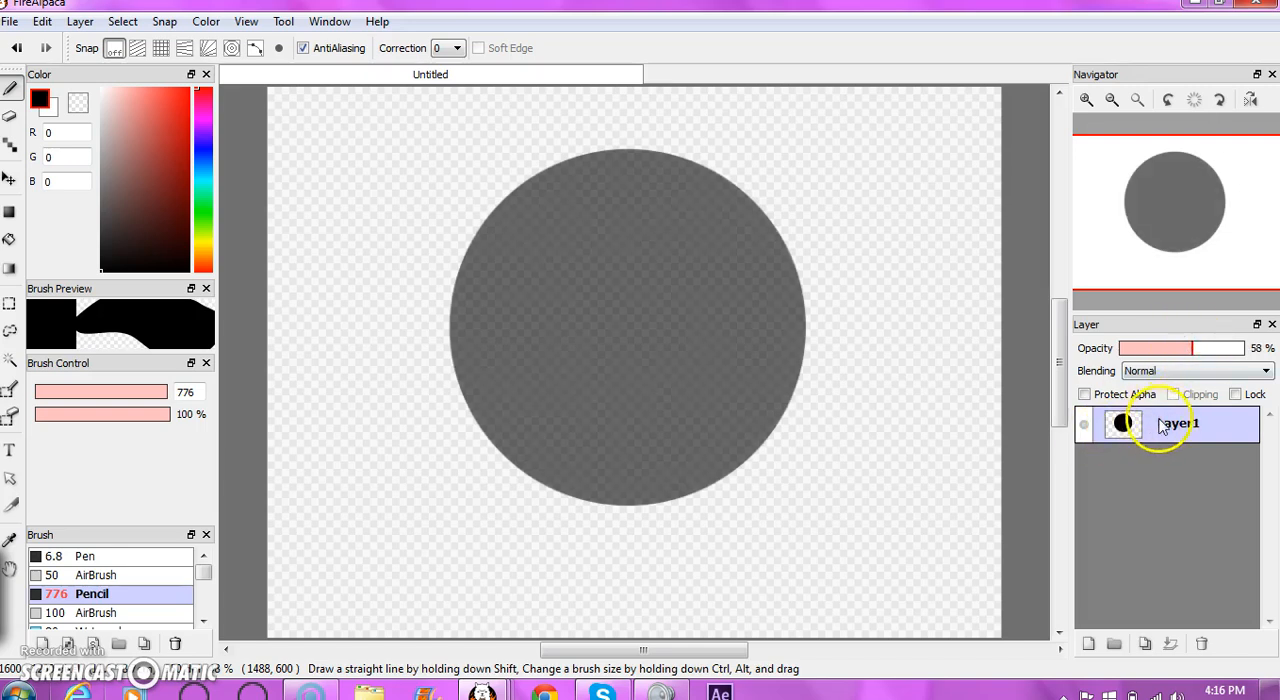
{"action": "left_click", "coordinate": [1209, 348]}
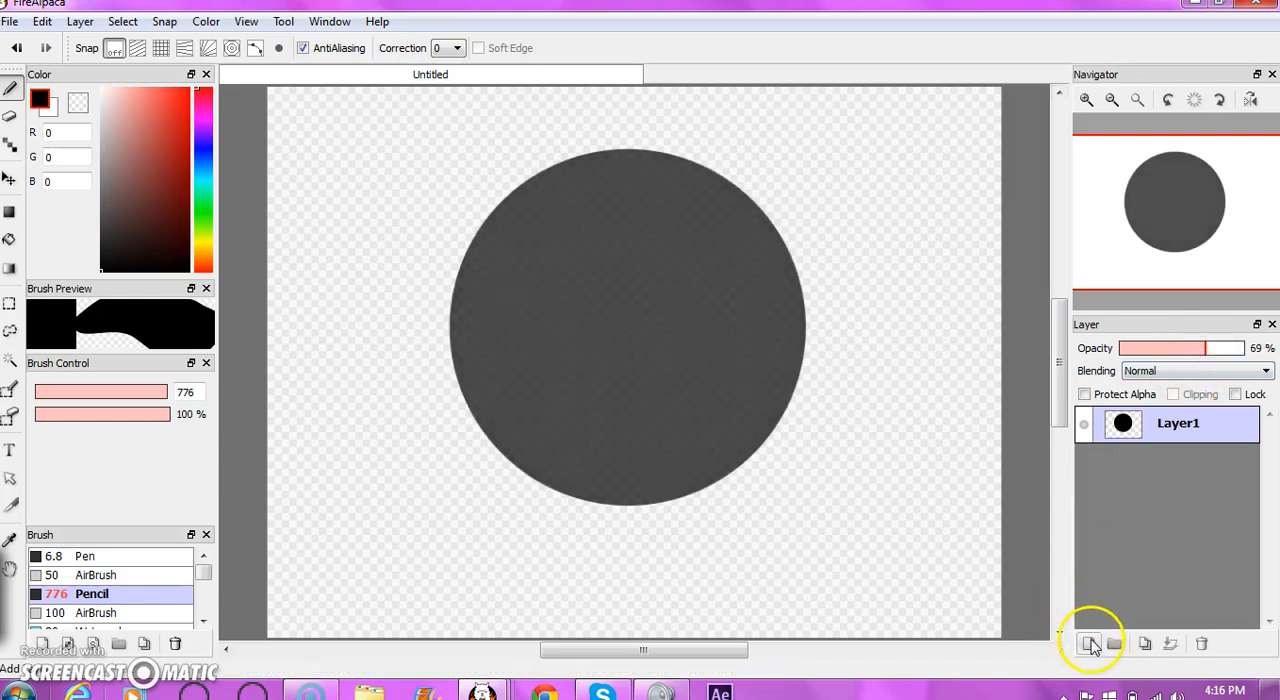
- Add a new layer above the circle and set the colour to red (255, 0, 0), undoing a test dab of it
{"action": "left_click", "coordinate": [1089, 644]}
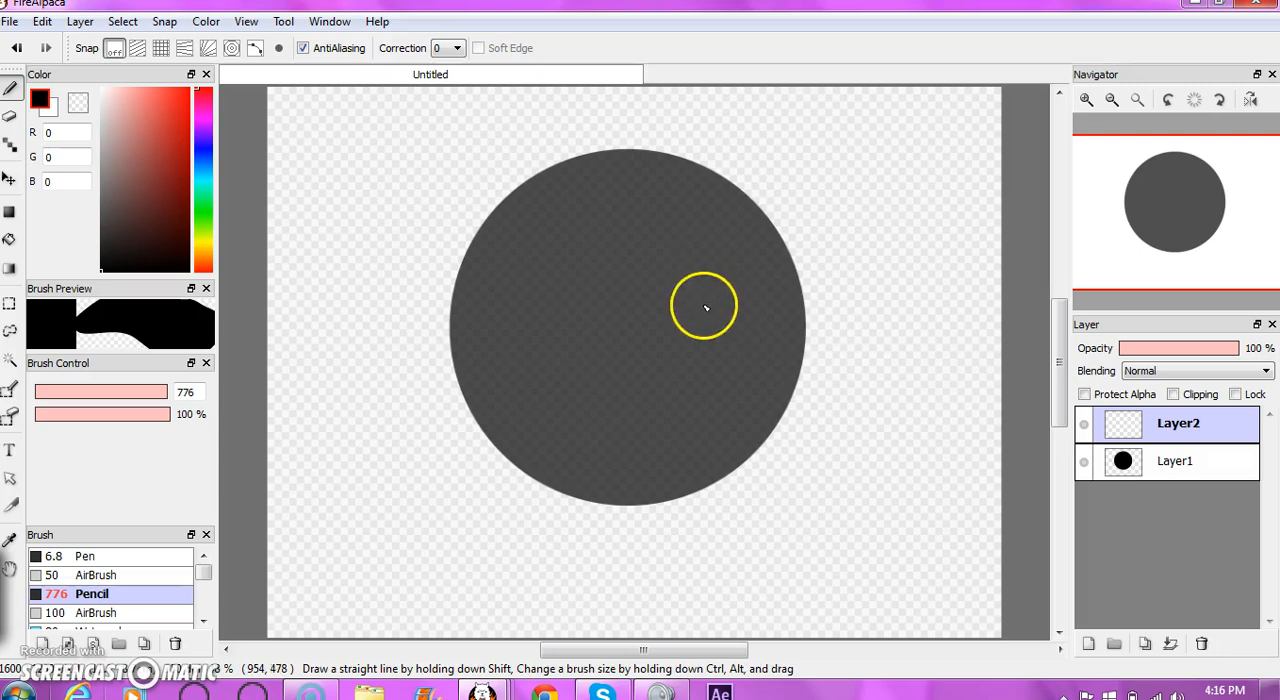
{"action": "left_click_drag", "start_coordinate": [185, 88], "coordinate": [221, 40]}
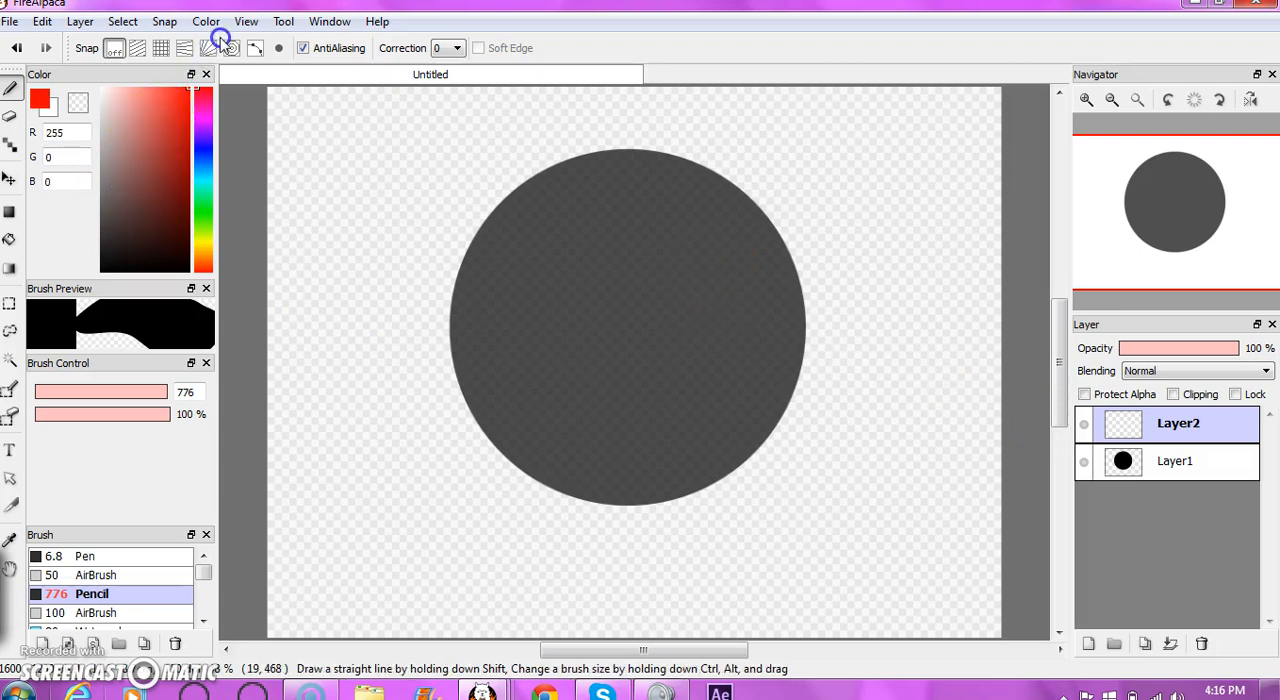
{"action": "left_click", "coordinate": [306, 189]}
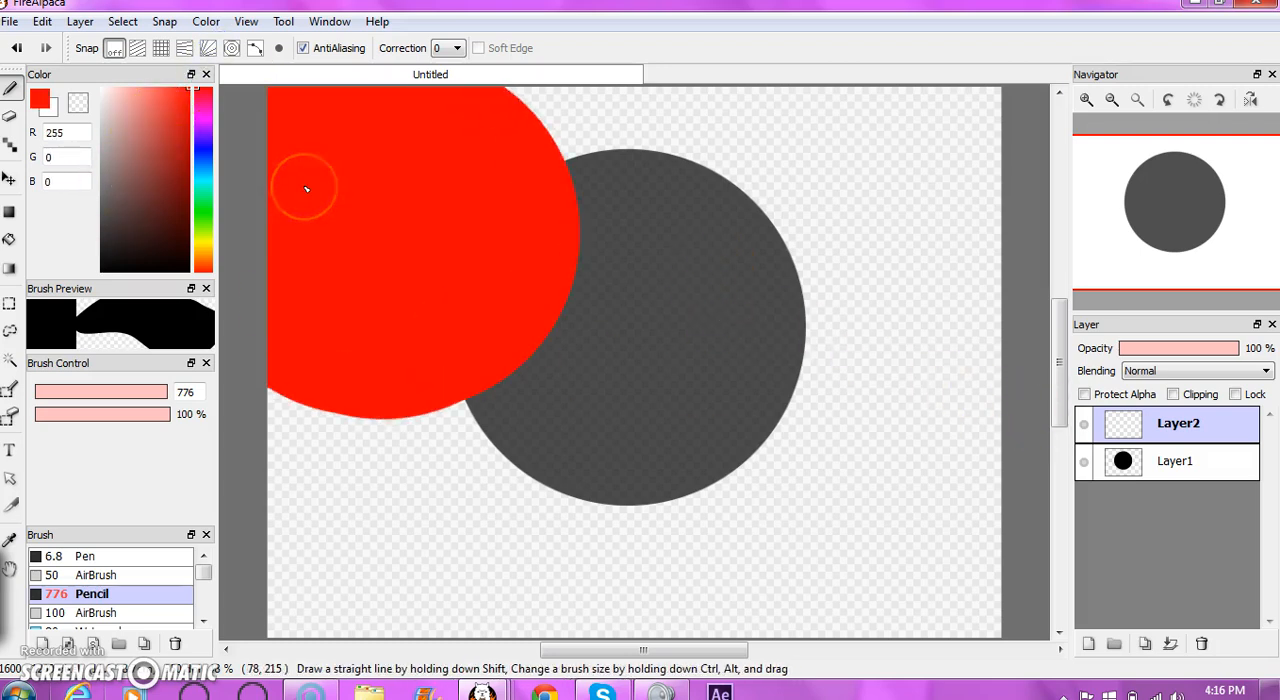
{"action": "key", "text": "ctrl+z"}
- Draw a wavy red line across the circle on the new layer with the 6.8 Pen brush, undoing a first attempt
{"action": "left_click", "coordinate": [206, 537]}
{"action": "left_click", "coordinate": [166, 555]}
{"action": "mouse_move", "coordinate": [357, 199]}
{"action": "left_mouse_down"}
{"action": "mouse_move", "coordinate": [503, 243]}
{"action": "mouse_move", "coordinate": [629, 370]}
{"action": "left_mouse_up"}
{"action": "key", "text": "ctrl+z"}
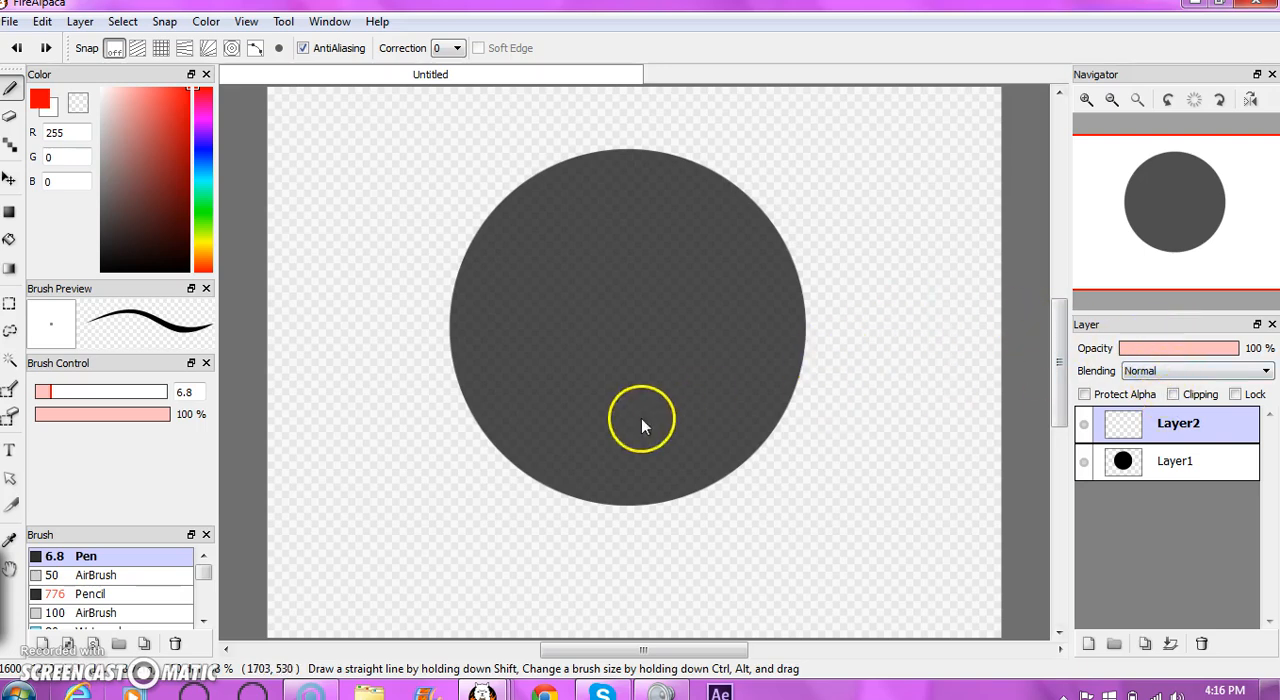
{"action": "left_click_drag", "start_coordinate": [441, 398], "coordinate": [973, 401]}
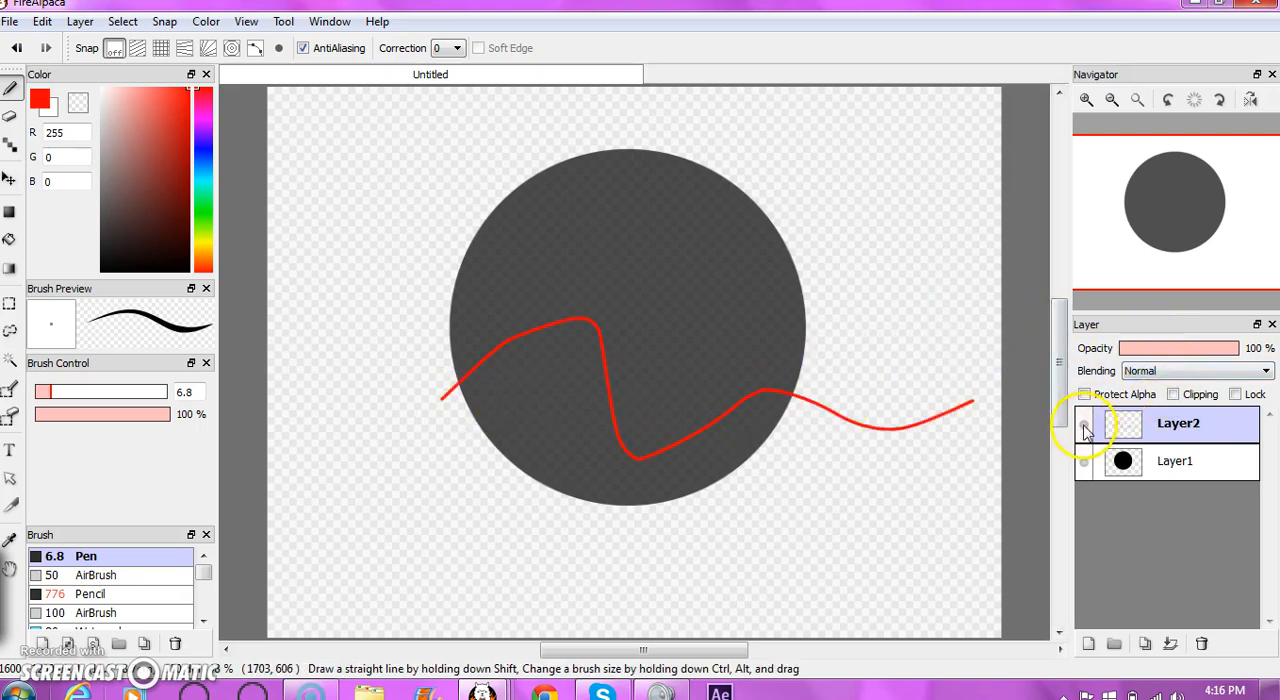
- Toggle the visibility of the wavy red line's layer off and on twice, leaving it shown
{"action": "left_click", "coordinate": [1086, 427]}
{"action": "left_click", "coordinate": [1088, 425]}
{"action": "left_click", "coordinate": [1087, 426]}
{"action": "left_click", "coordinate": [1084, 428]}
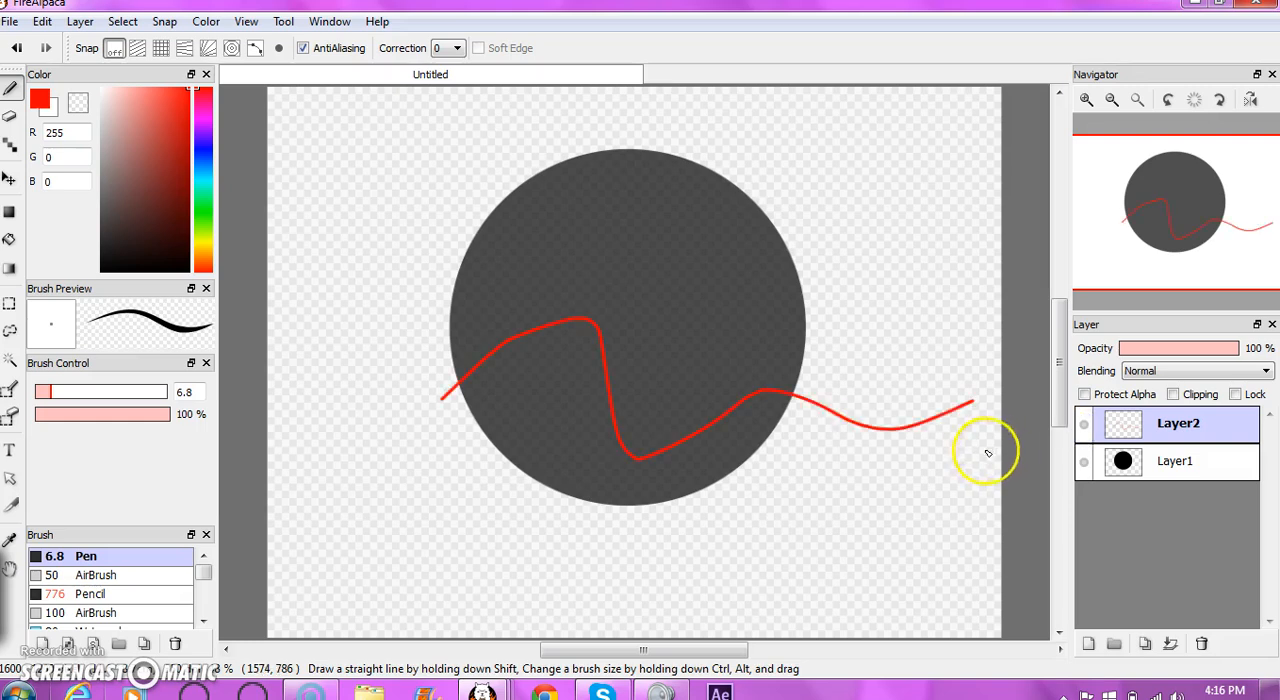
- Replace the wavy line with two curved red guide lines crossing on the circle, and lower their layer's opacity to 48%
{"action": "key", "text": "ctrl+z"}
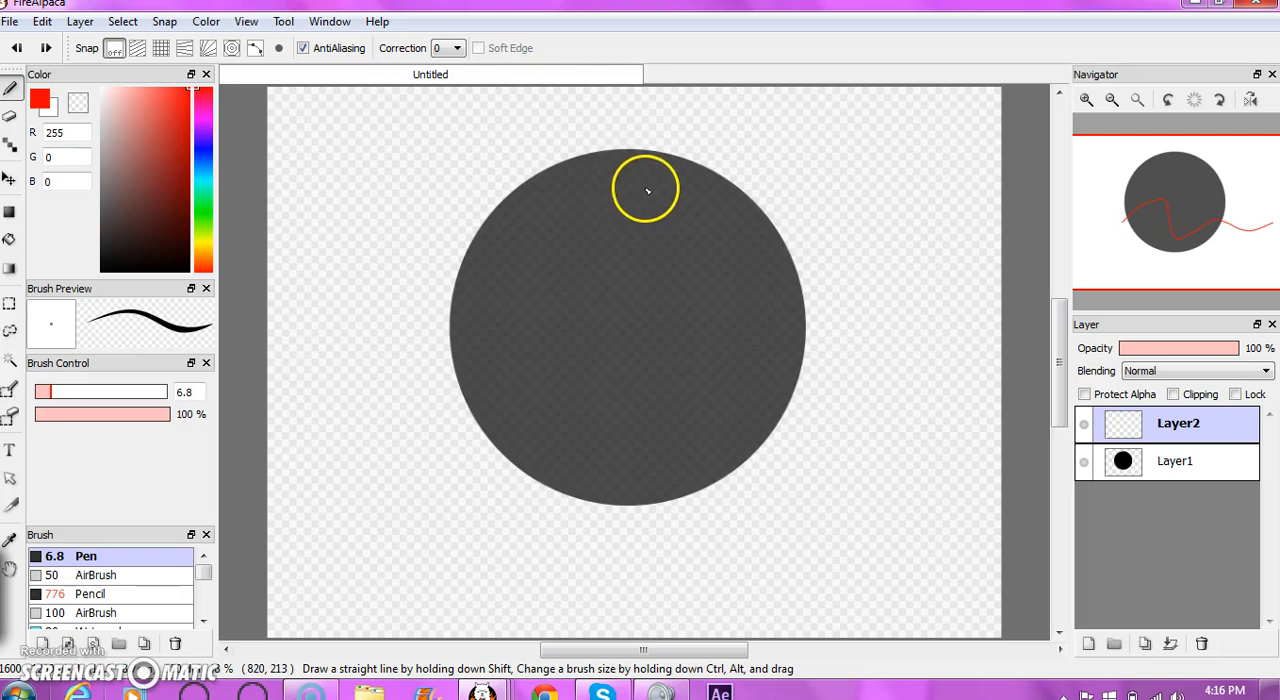
{"action": "left_click_drag", "start_coordinate": [623, 153], "coordinate": [617, 176]}
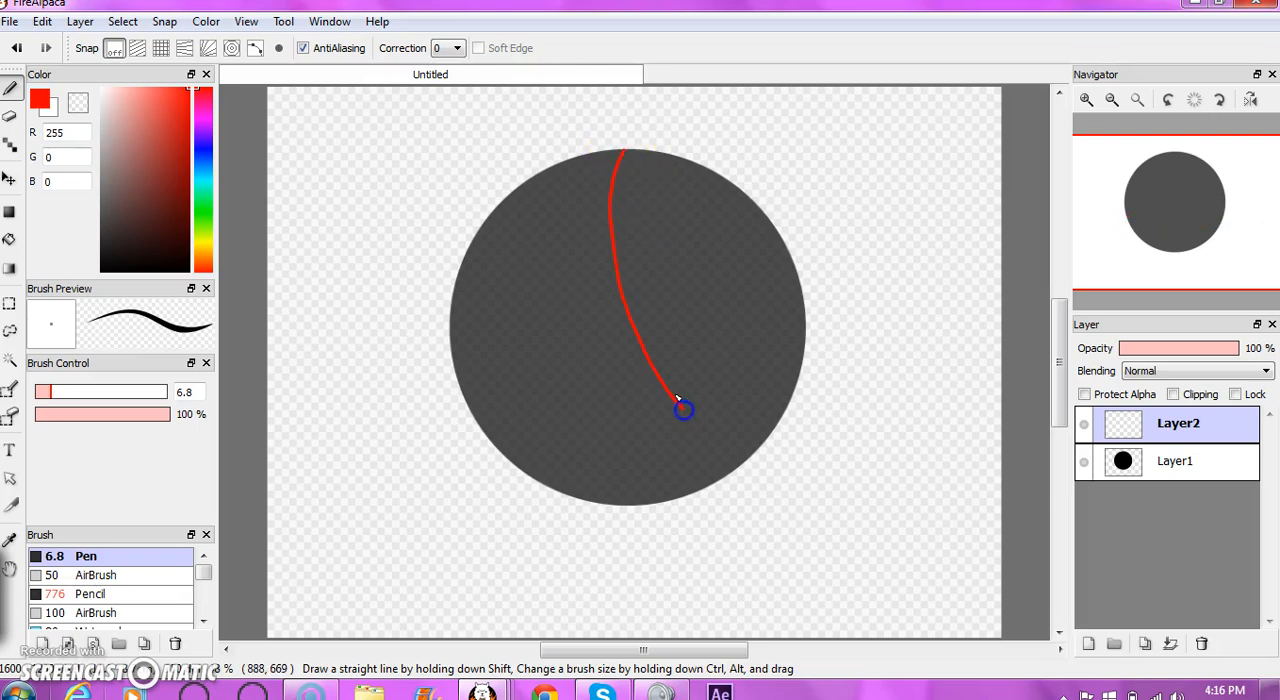
{"action": "key", "text": "ctrl+z"}
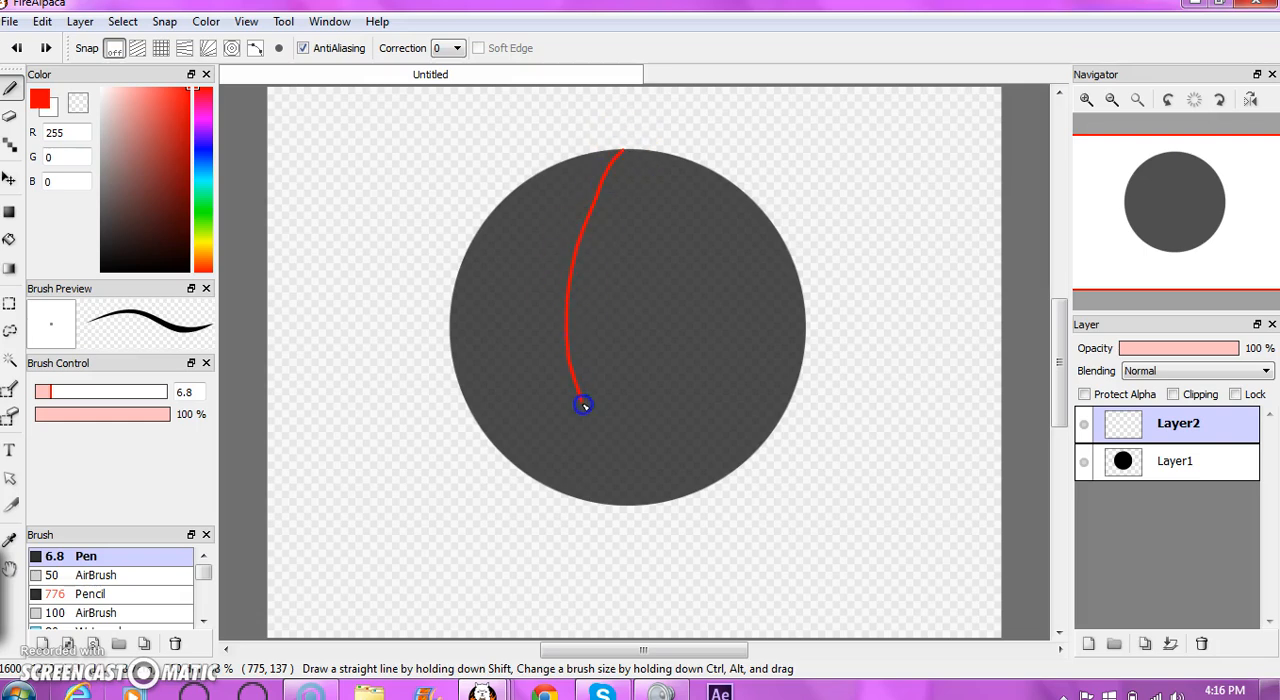
{"action": "left_click_drag", "start_coordinate": [640, 497], "coordinate": [642, 502]}
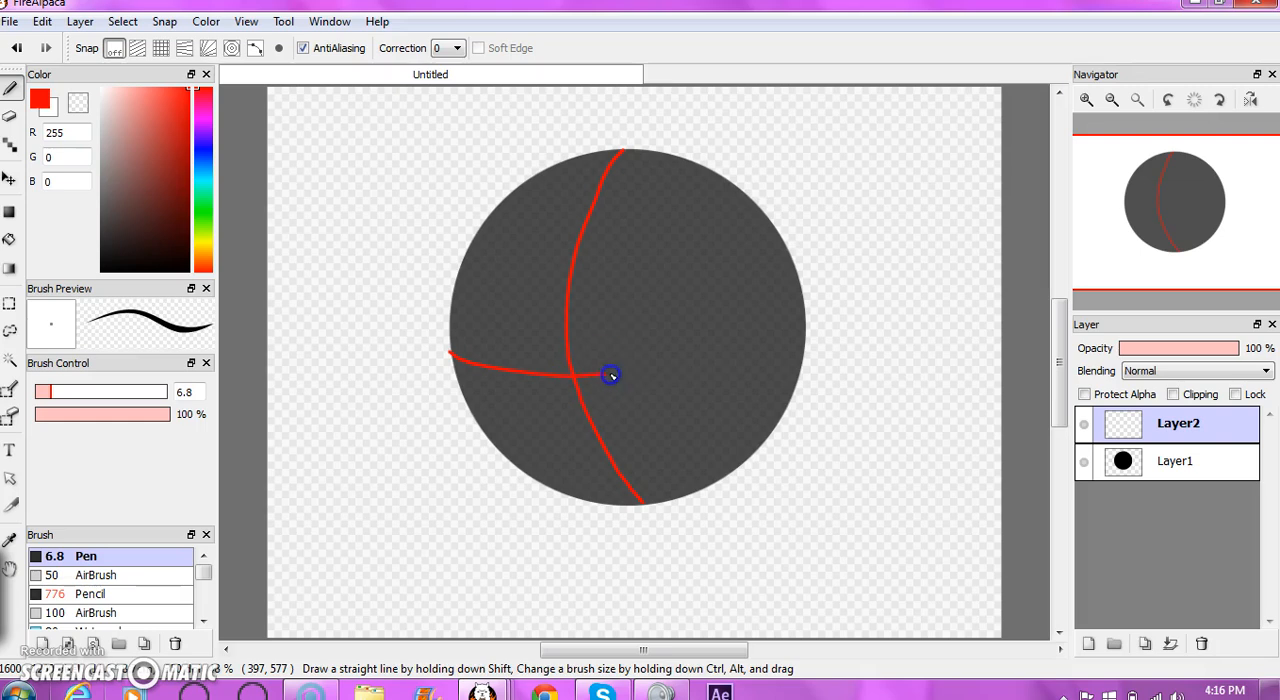
{"action": "left_click_drag", "start_coordinate": [802, 318], "coordinate": [803, 318]}
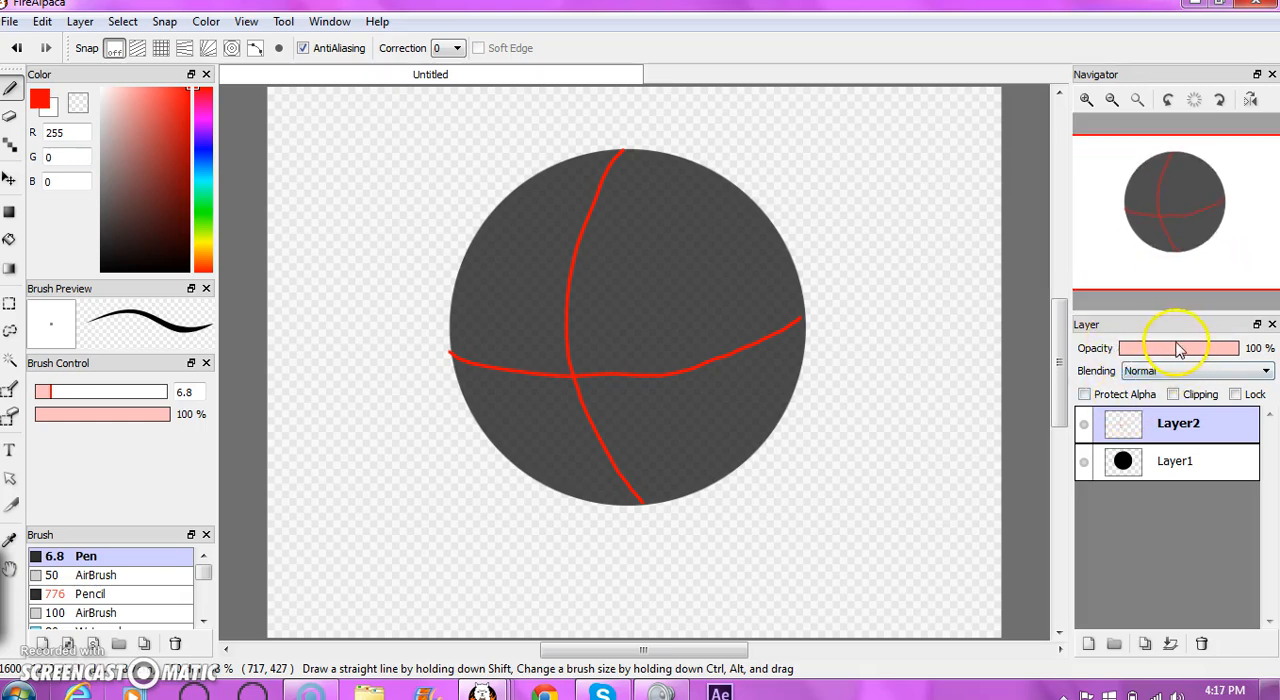
{"action": "left_click", "coordinate": [1177, 350]}
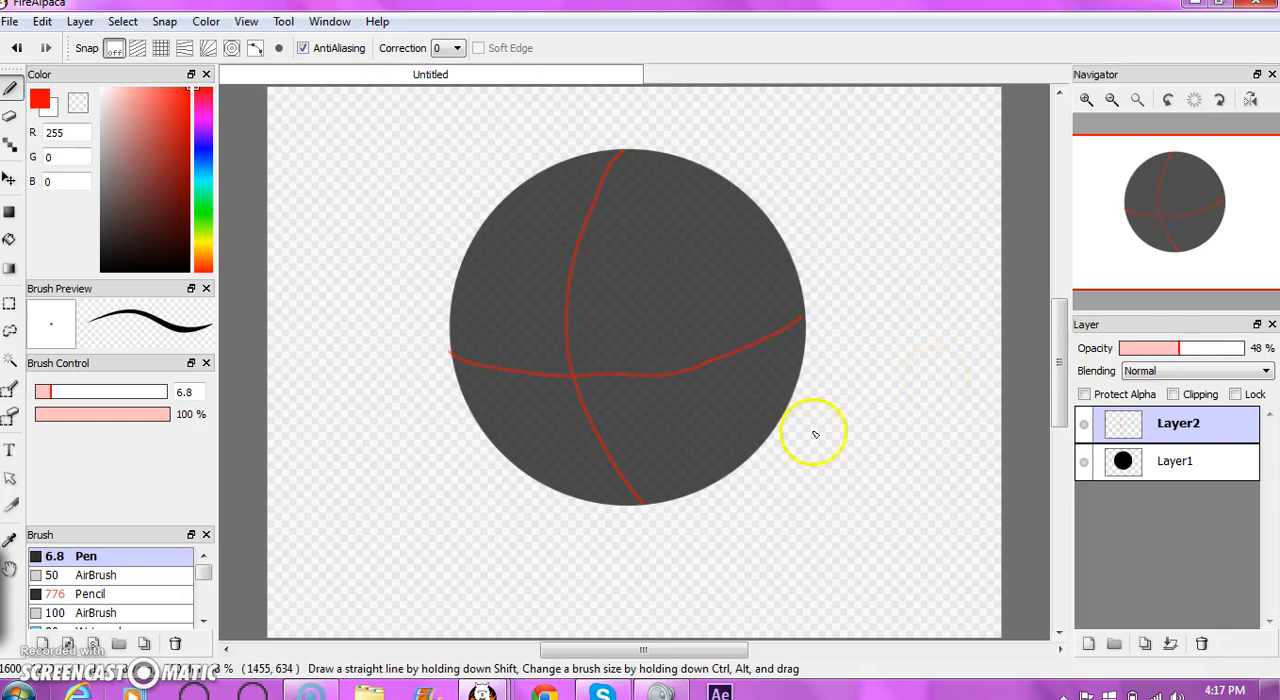
- Add a new top layer for drawing in black (0, 0, 0), and lower the circle layer's opacity to 43%
{"action": "left_click", "coordinate": [1088, 643]}
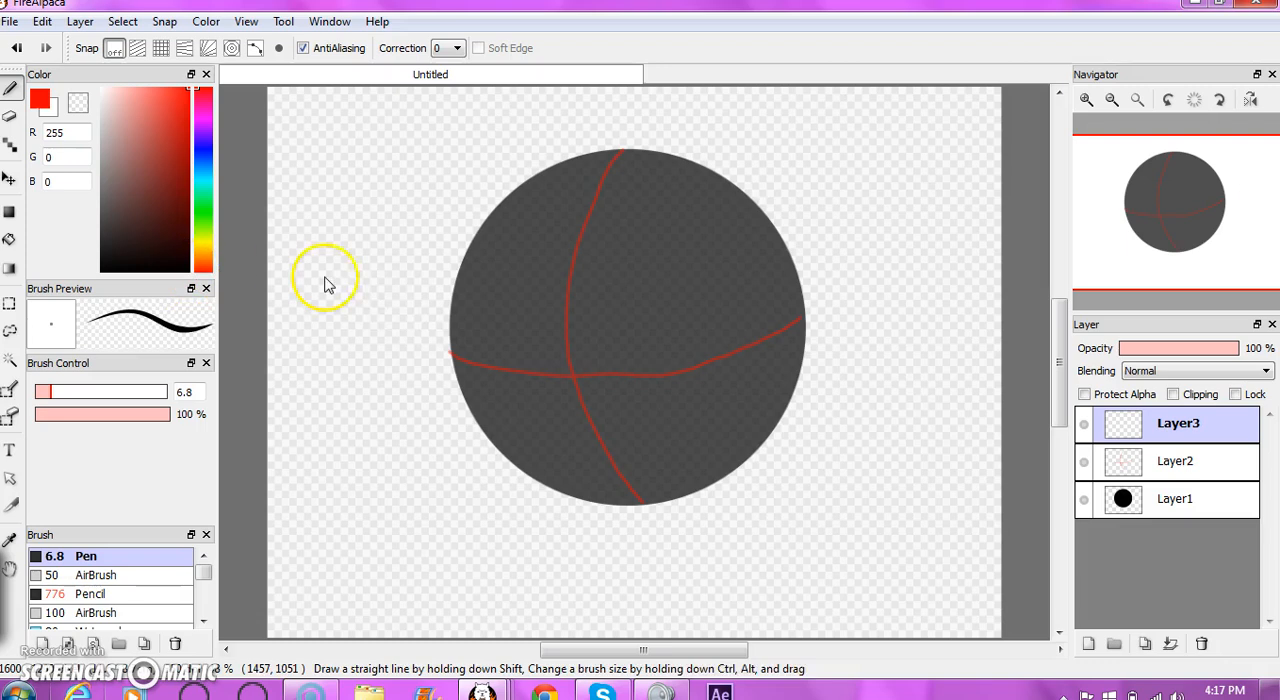
{"action": "left_click", "coordinate": [101, 269]}
{"action": "left_click", "coordinate": [1140, 495]}
{"action": "left_click", "coordinate": [1175, 347]}
{"action": "left_click_drag", "start_coordinate": [1172, 345], "coordinate": [1240, 347]}
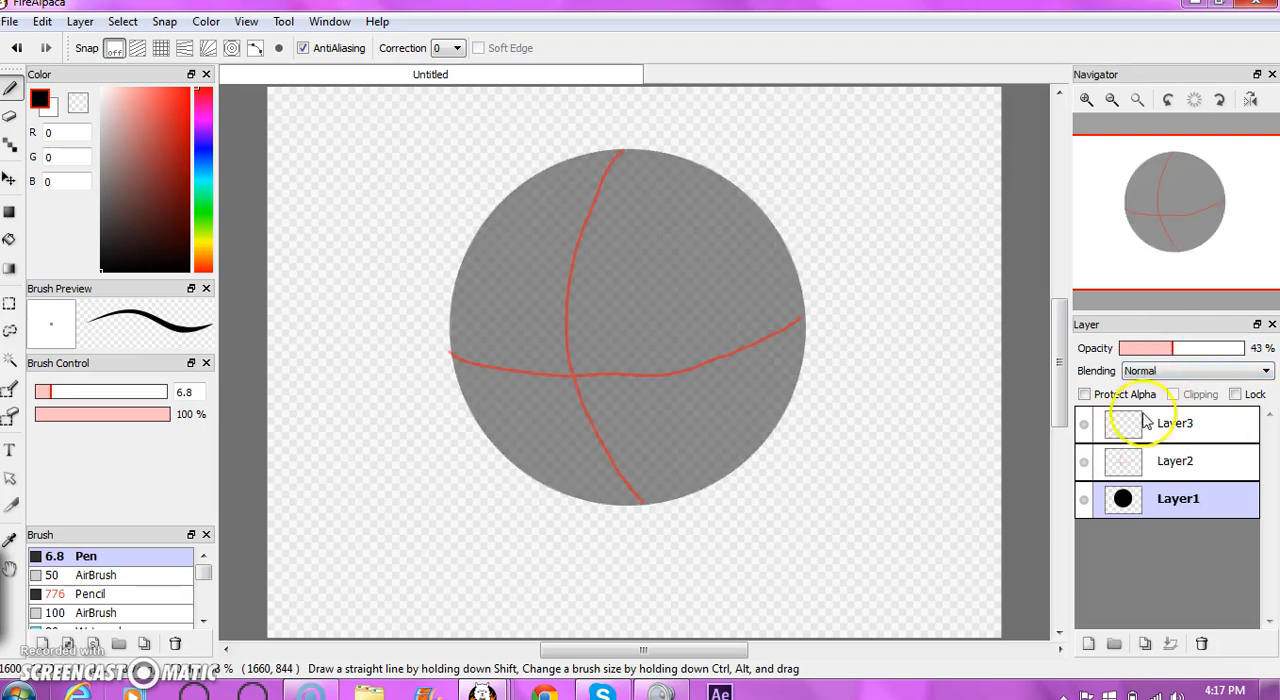
{"action": "left_click", "coordinate": [1140, 423]}
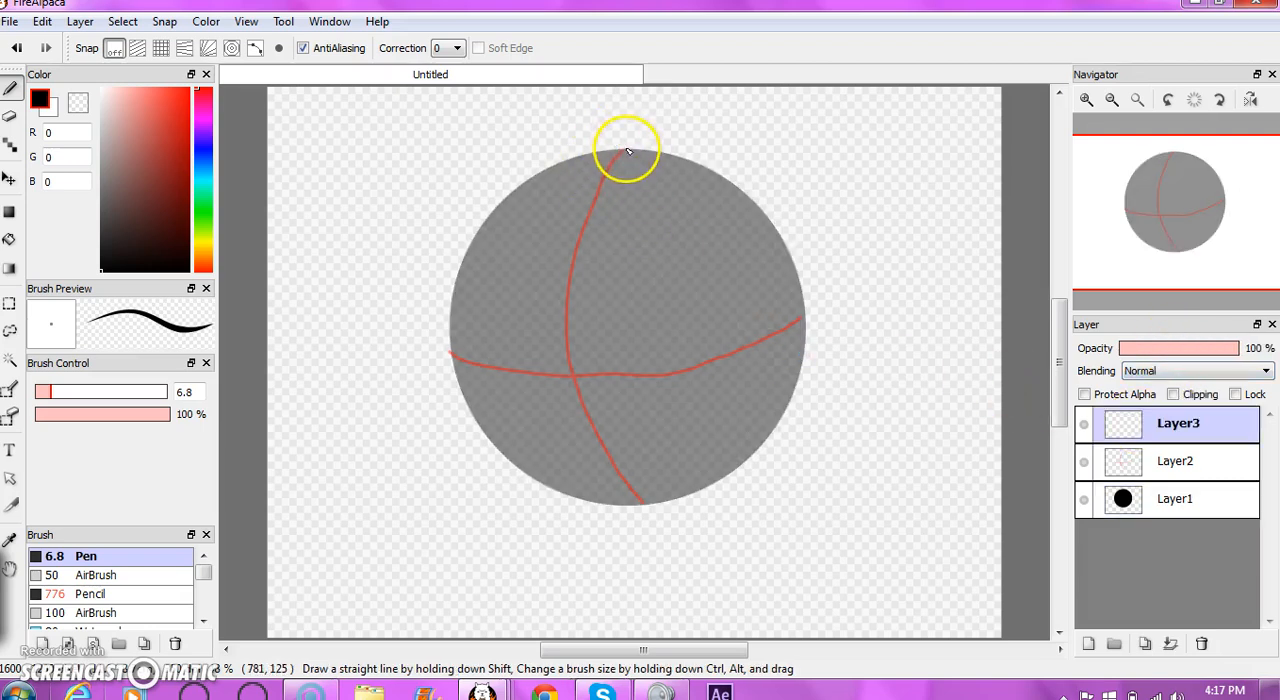
- Draw the top of the head with a jagged hair tuft and two tall ears in black on Layer3
{"action": "left_click_drag", "start_coordinate": [630, 151], "coordinate": [550, 176]}
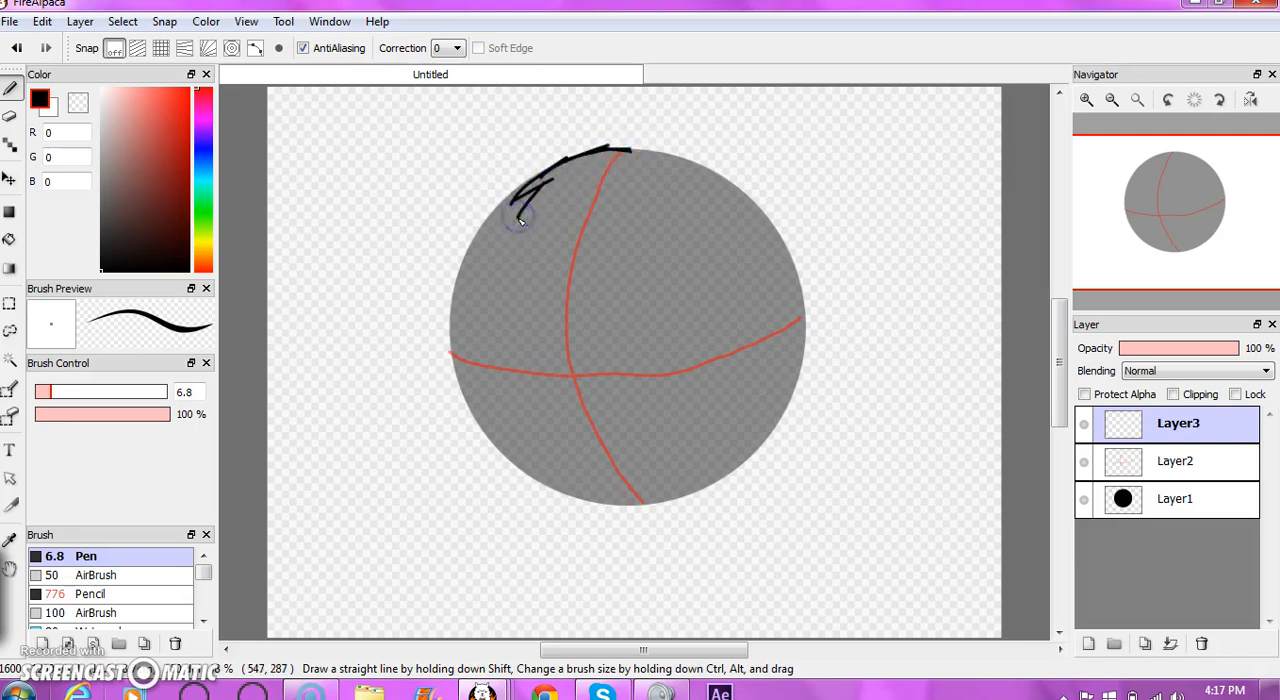
{"action": "left_click_drag", "start_coordinate": [542, 234], "coordinate": [583, 200]}
{"action": "left_click_drag", "start_coordinate": [640, 89], "coordinate": [640, 177]}
{"action": "left_click", "coordinate": [640, 89]}
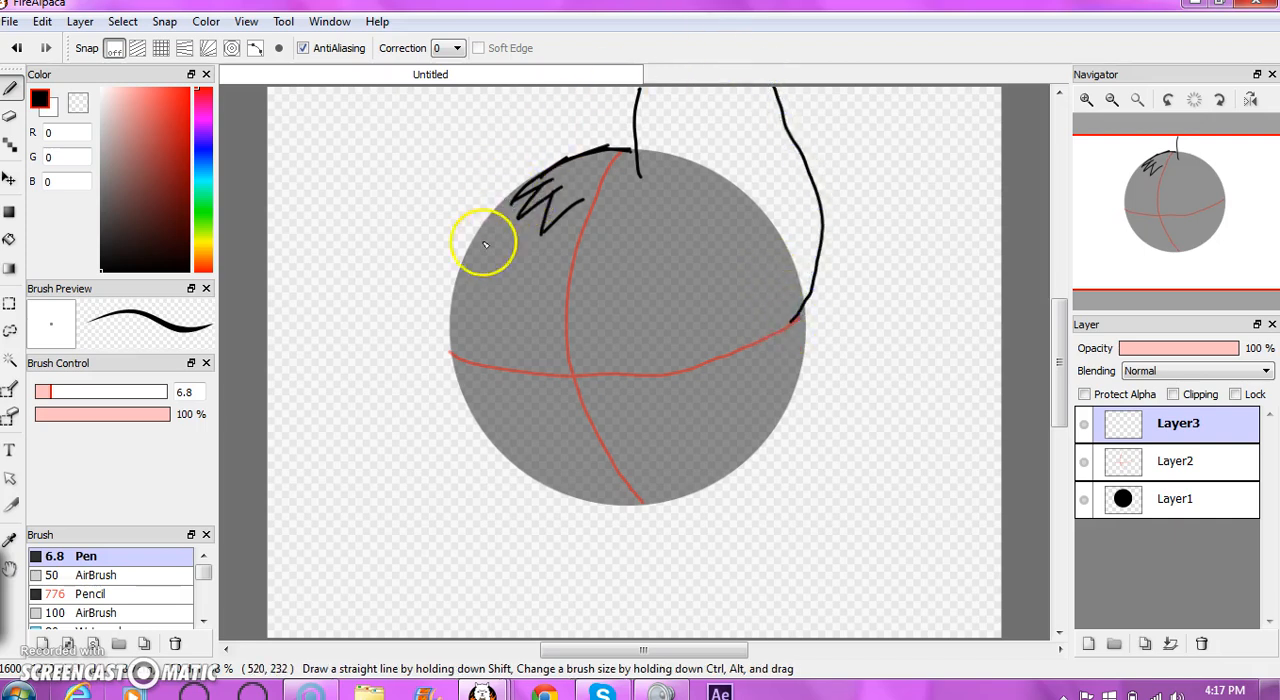
{"action": "left_click_drag", "start_coordinate": [447, 354], "coordinate": [433, 268]}
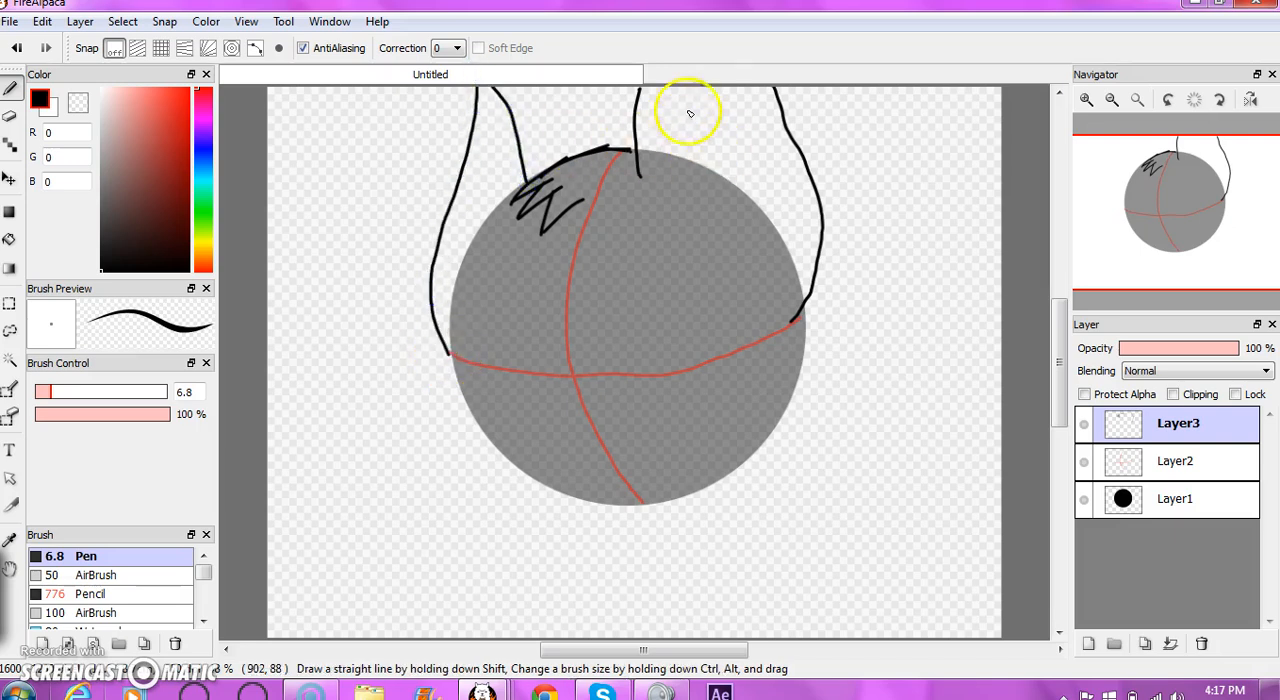
{"action": "left_click_drag", "start_coordinate": [711, 87], "coordinate": [733, 228]}
{"action": "left_click_drag", "start_coordinate": [688, 117], "coordinate": [663, 128]}
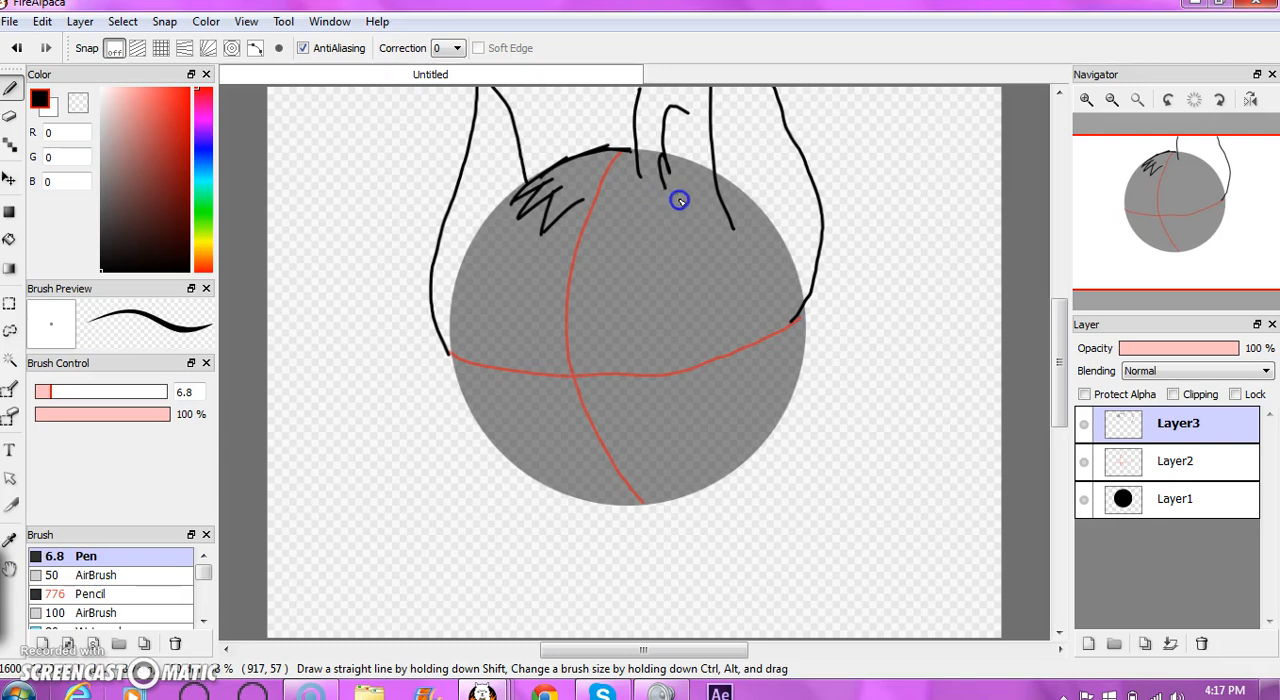
{"action": "left_click_drag", "start_coordinate": [679, 200], "coordinate": [684, 197]}
- Draw a filled black nose where the guide lines cross, two round eyes with pupil lines and a curved smile
{"action": "left_click_drag", "start_coordinate": [574, 378], "coordinate": [590, 379]}
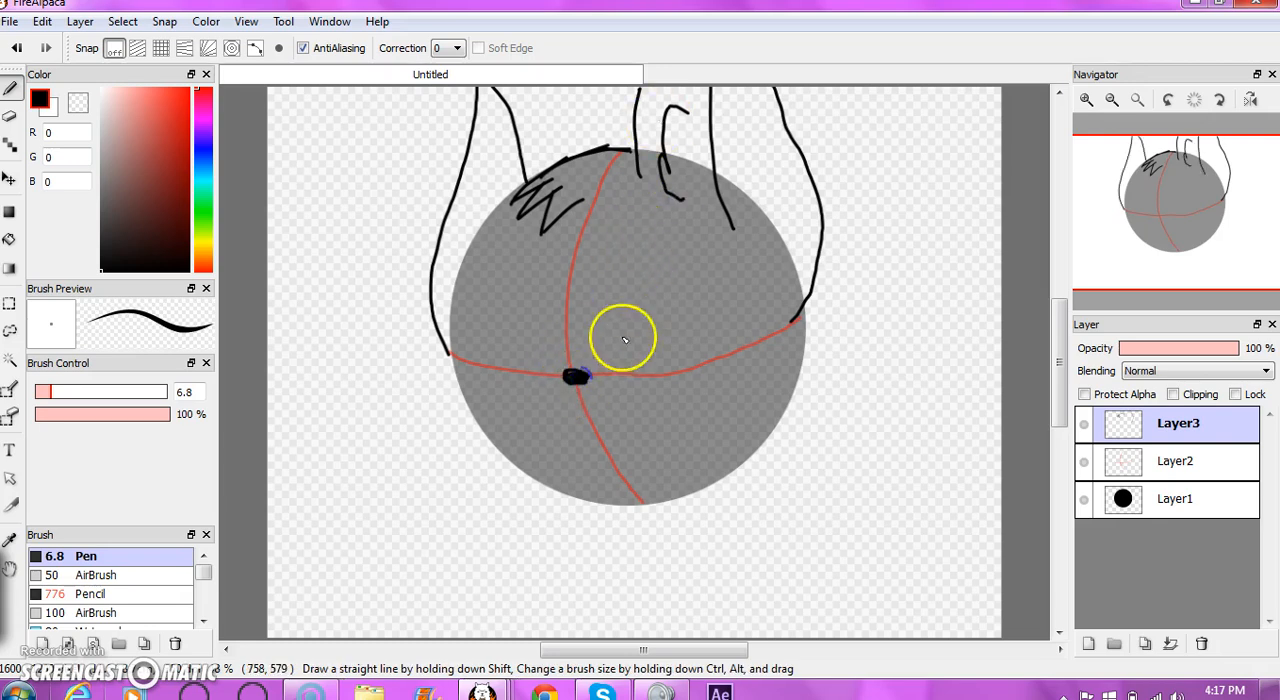
{"action": "mouse_move", "coordinate": [609, 297]}
{"action": "left_mouse_down"}
{"action": "mouse_move", "coordinate": [629, 357]}
{"action": "mouse_move", "coordinate": [610, 337]}
{"action": "mouse_move", "coordinate": [645, 317]}
{"action": "mouse_move", "coordinate": [621, 348]}
{"action": "left_mouse_up"}
{"action": "mouse_move", "coordinate": [488, 332]}
{"action": "left_mouse_down"}
{"action": "mouse_move", "coordinate": [543, 295]}
{"action": "mouse_move", "coordinate": [508, 326]}
{"action": "mouse_move", "coordinate": [512, 281]}
{"action": "left_mouse_up"}
{"action": "mouse_move", "coordinate": [579, 436]}
{"action": "left_mouse_down"}
{"action": "mouse_move", "coordinate": [567, 462]}
{"action": "mouse_move", "coordinate": [623, 457]}
{"action": "mouse_move", "coordinate": [657, 428]}
{"action": "left_mouse_up"}
- Draw pointed, jagged cheek fur along both sides of the face down to the chin
{"action": "left_click_drag", "start_coordinate": [815, 325], "coordinate": [756, 327]}
{"action": "left_click_drag", "start_coordinate": [848, 350], "coordinate": [775, 440]}
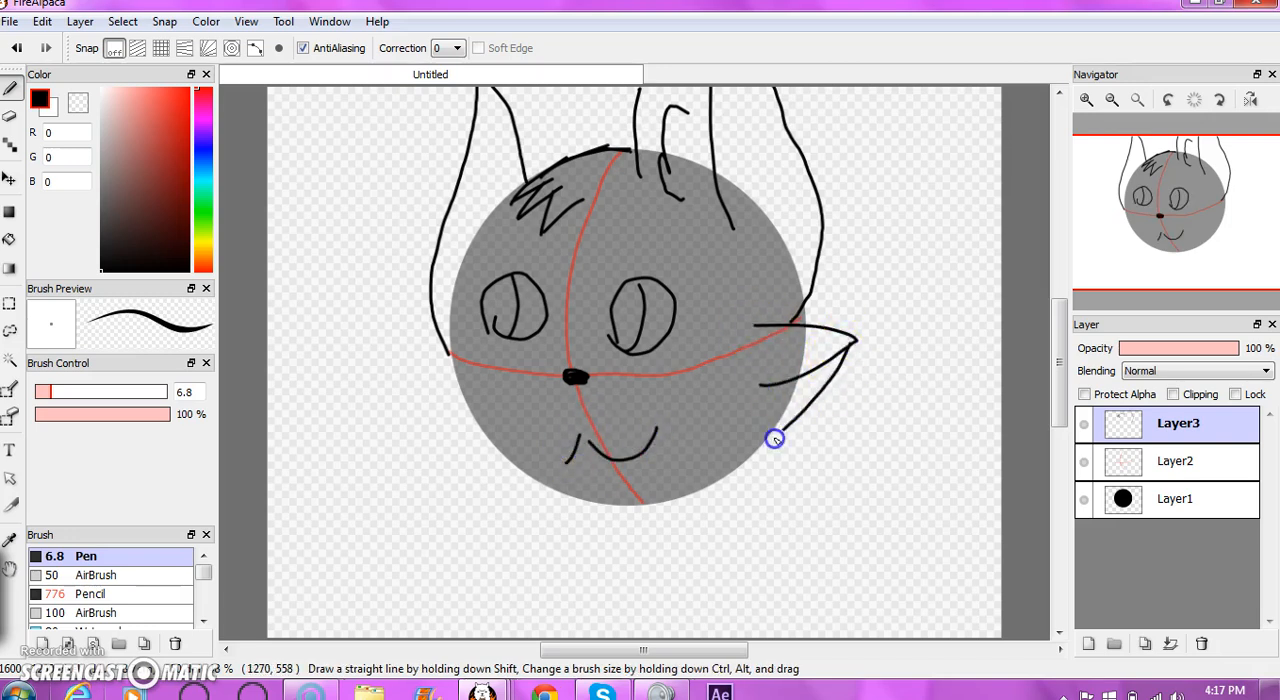
{"action": "left_click_drag", "start_coordinate": [700, 509], "coordinate": [677, 506]}
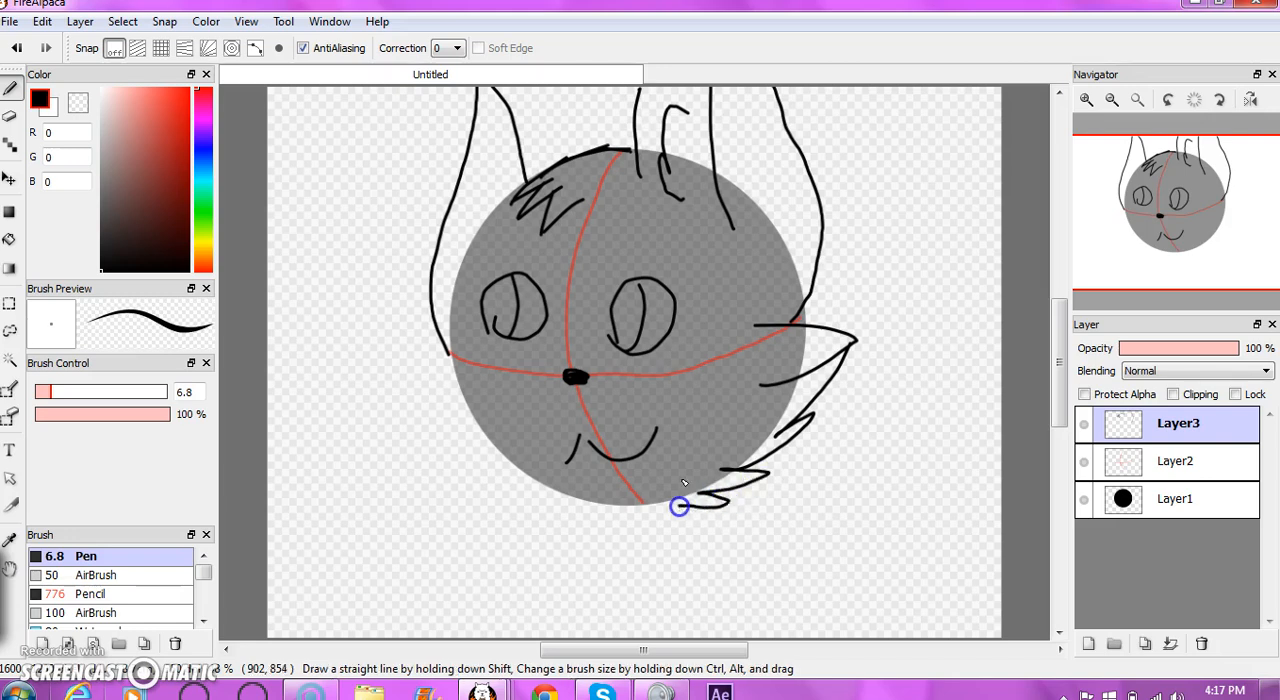
{"action": "mouse_move", "coordinate": [466, 345]}
{"action": "left_mouse_down"}
{"action": "mouse_move", "coordinate": [417, 380]}
{"action": "mouse_move", "coordinate": [466, 405]}
{"action": "mouse_move", "coordinate": [418, 377]}
{"action": "mouse_move", "coordinate": [461, 430]}
{"action": "left_mouse_up"}
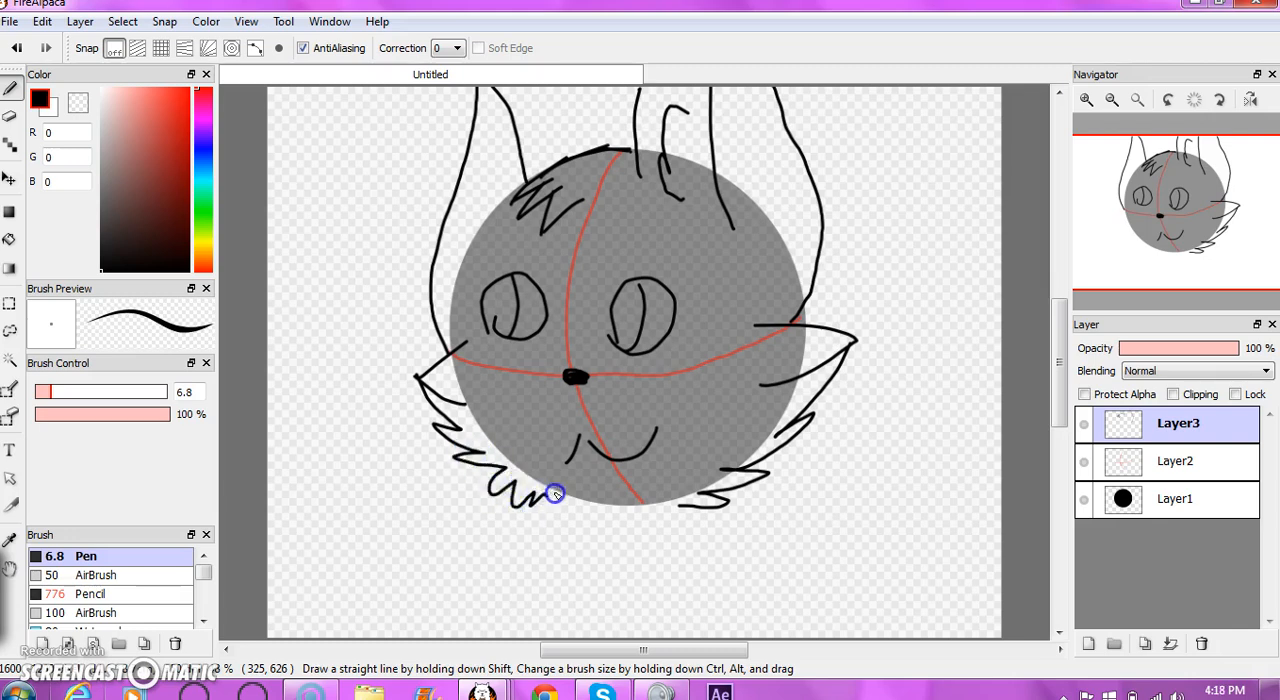
- Touch up the nose and draw the inner edge and jagged inner fur of the left ear
{"action": "left_click_drag", "start_coordinate": [576, 377], "coordinate": [578, 382]}
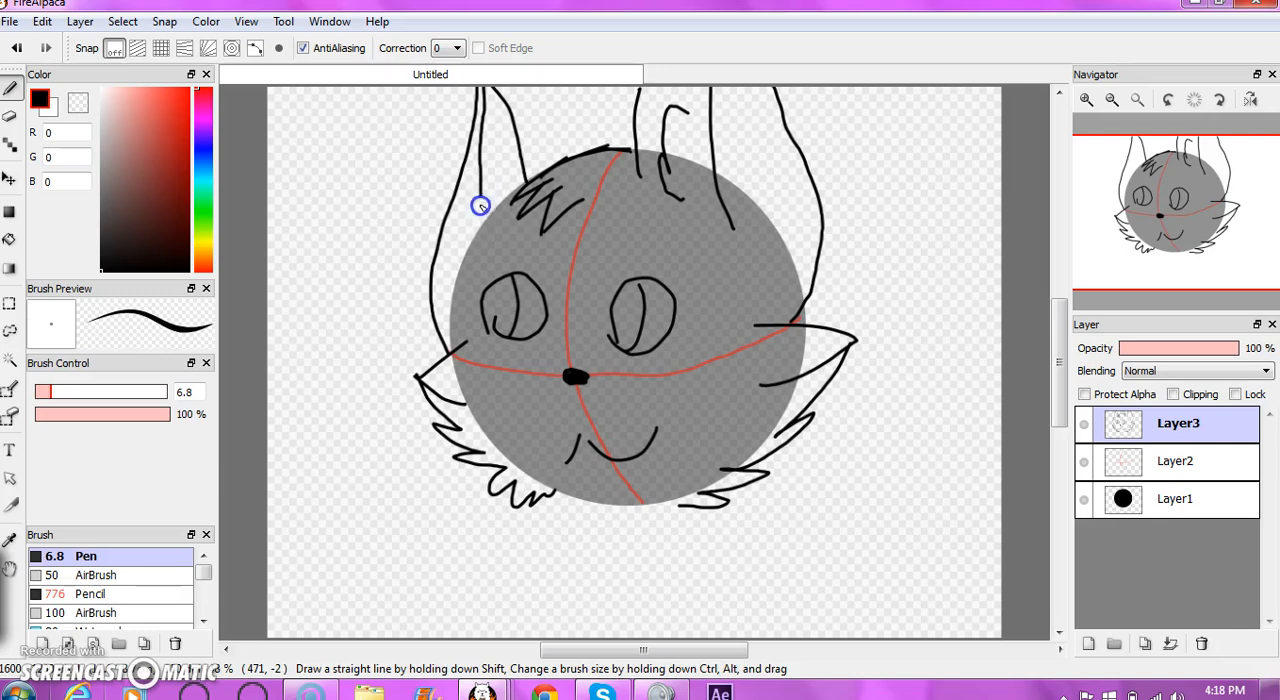
{"action": "left_click_drag", "start_coordinate": [480, 206], "coordinate": [475, 246]}
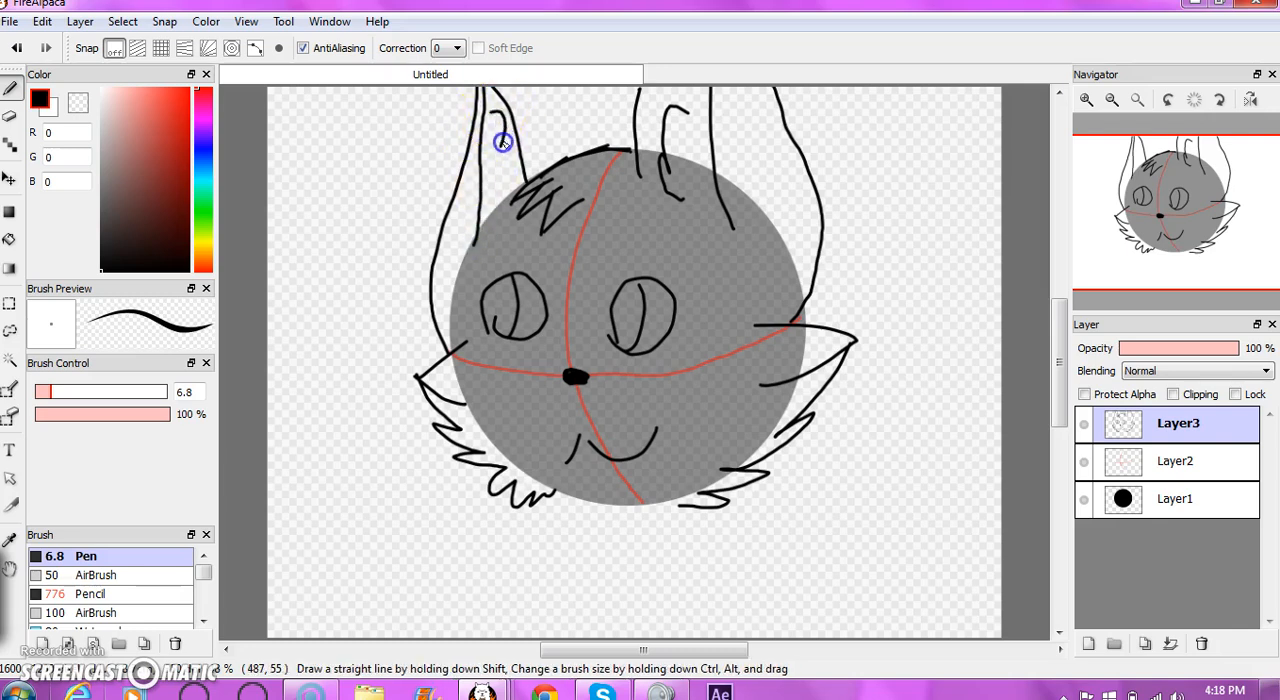
{"action": "left_click_drag", "start_coordinate": [500, 214], "coordinate": [497, 221]}
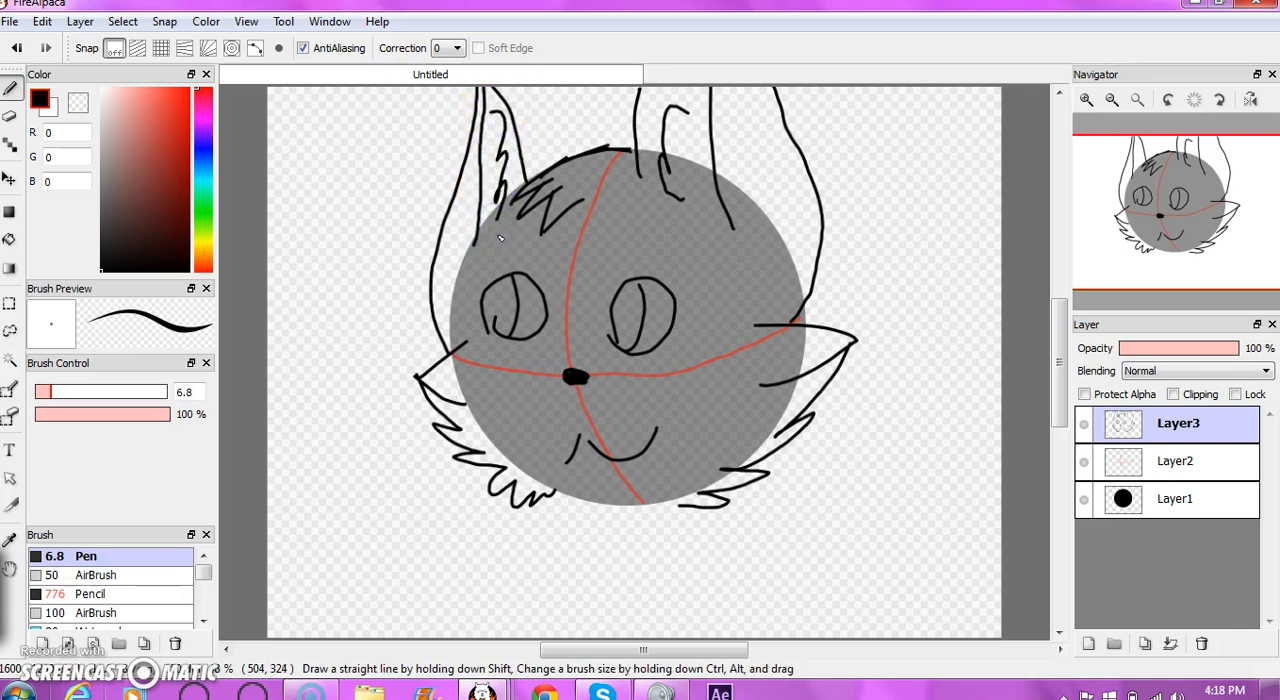
- Draw the jagged neck fur below the chin and the chest and back lines of the body down to the canvas edge
{"action": "left_click_drag", "start_coordinate": [575, 480], "coordinate": [496, 539]}
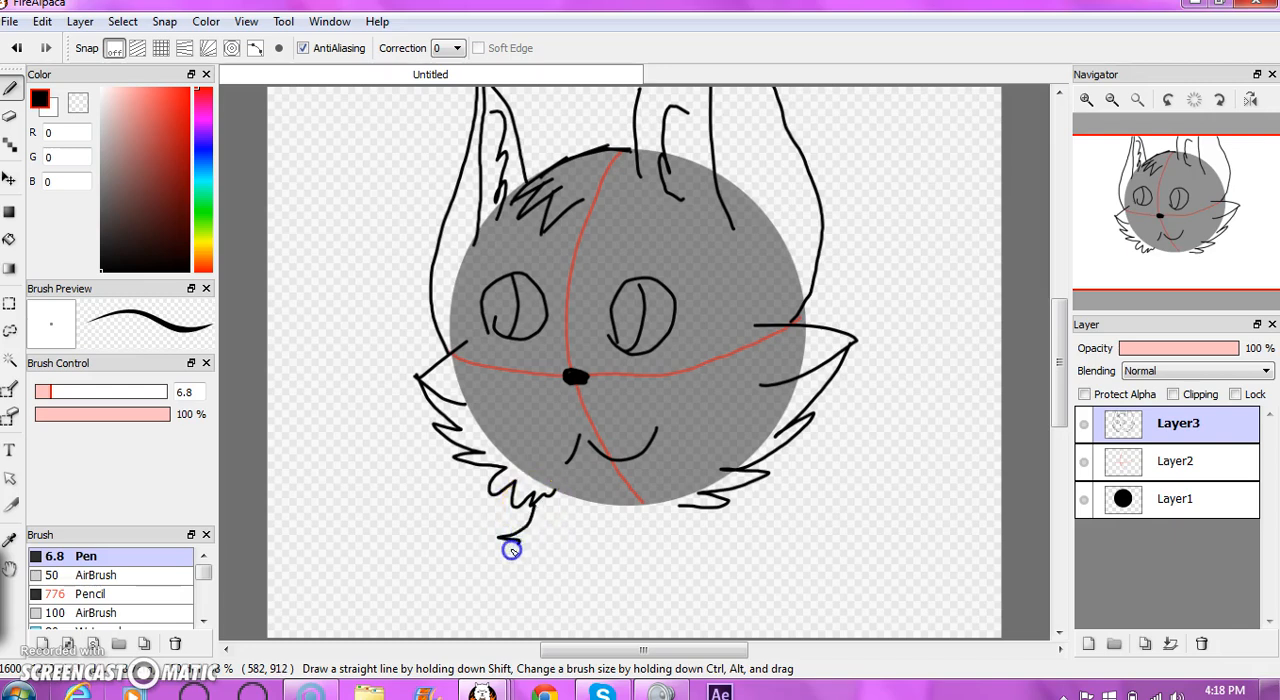
{"action": "left_click_drag", "start_coordinate": [502, 609], "coordinate": [505, 635]}
{"action": "left_click_drag", "start_coordinate": [758, 505], "coordinate": [705, 511]}
{"action": "left_click_drag", "start_coordinate": [772, 455], "coordinate": [776, 519]}
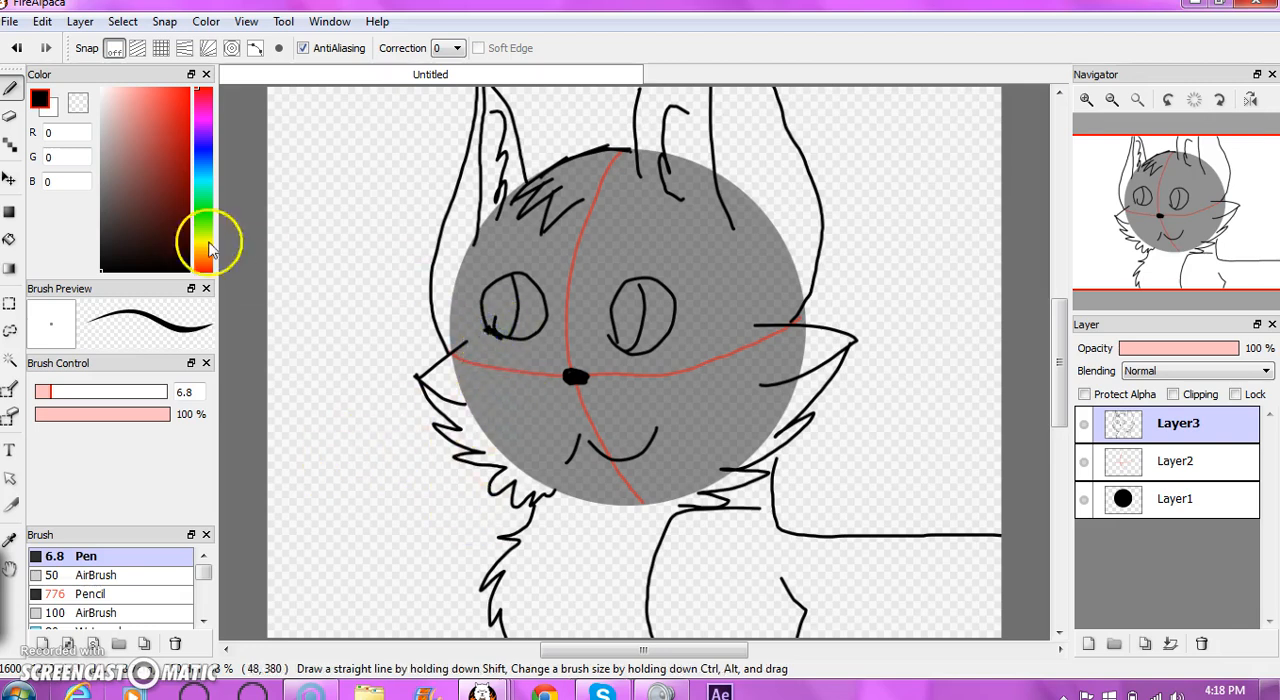
- Add a new layer directly beneath the line art and close the gap between the head outline and the right ear
{"action": "left_click", "coordinate": [9, 245]}
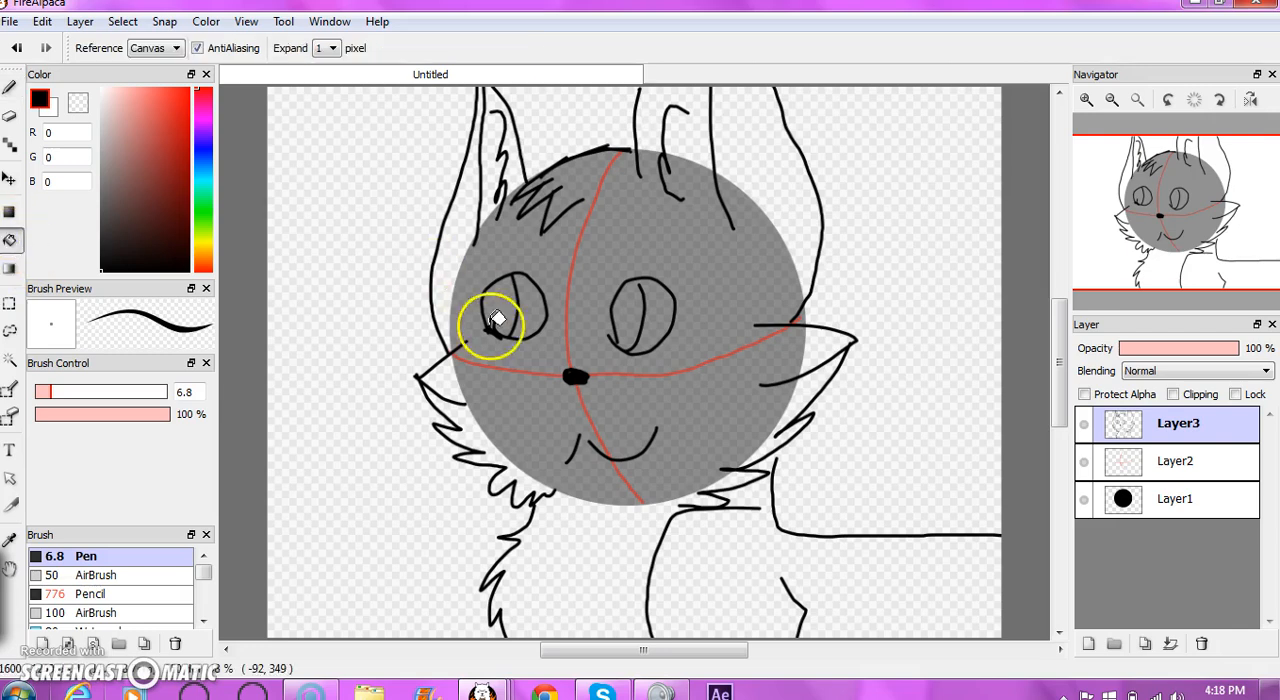
{"action": "left_click", "coordinate": [1175, 461]}
{"action": "left_click", "coordinate": [1088, 643]}
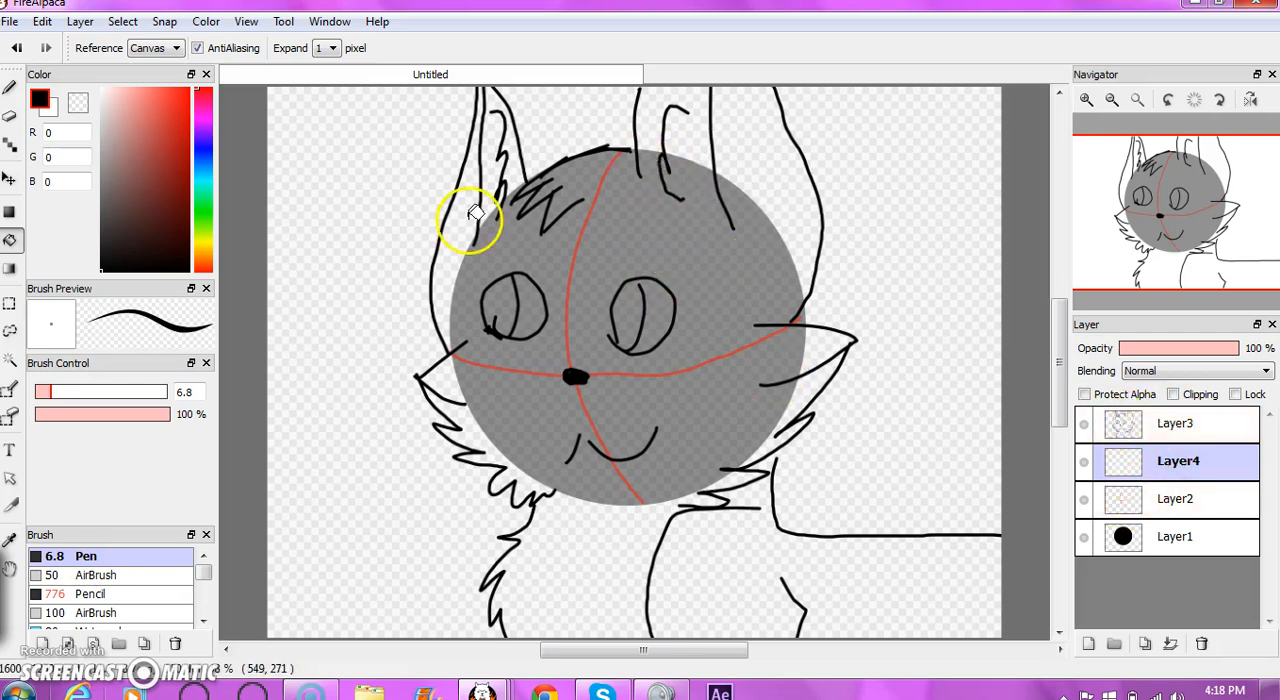
{"action": "left_click", "coordinate": [10, 88]}
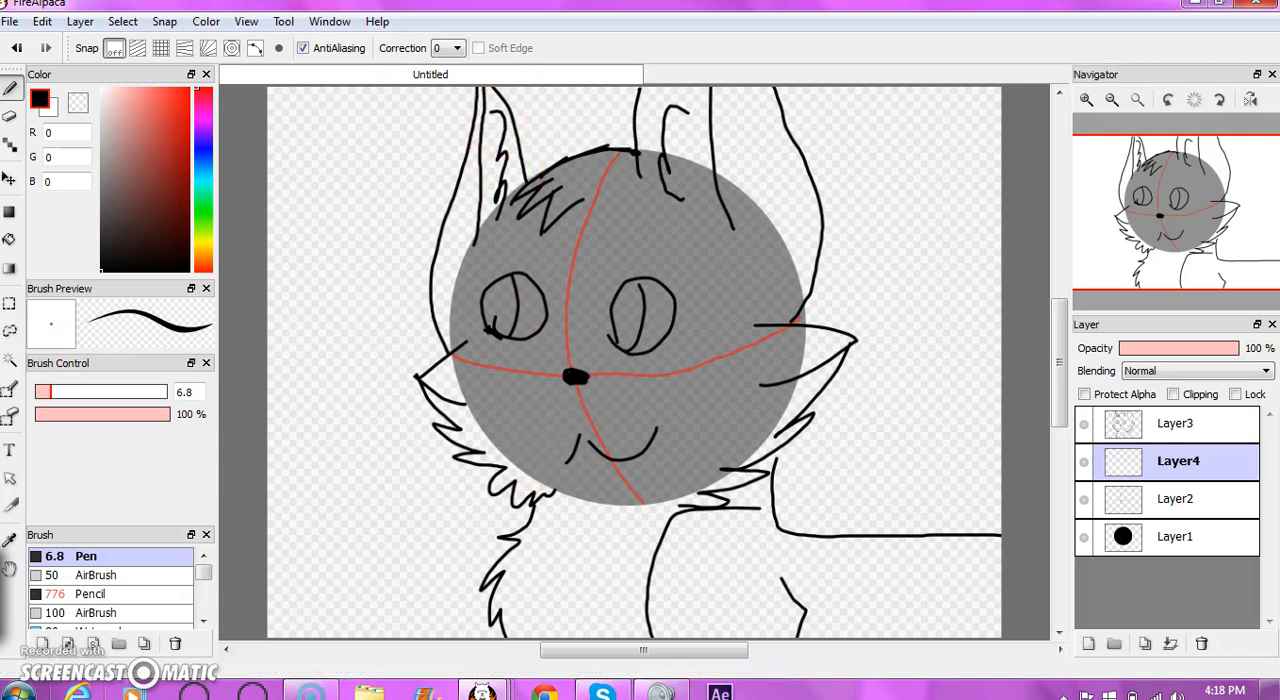
- Fill both pupils with black on Layer4, undoing a fill that floods the right eye and closing the gap in its pupil line
{"action": "left_click", "coordinate": [12, 241]}
{"action": "left_click", "coordinate": [502, 304]}
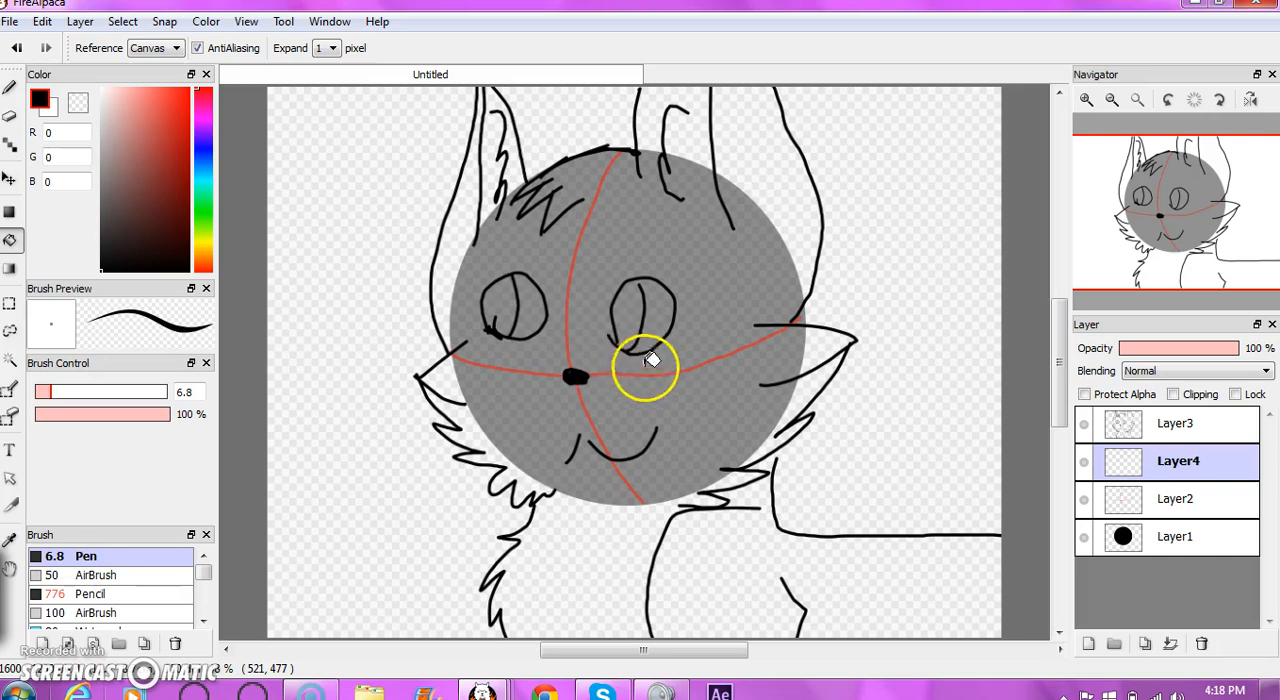
{"action": "left_click", "coordinate": [630, 318]}
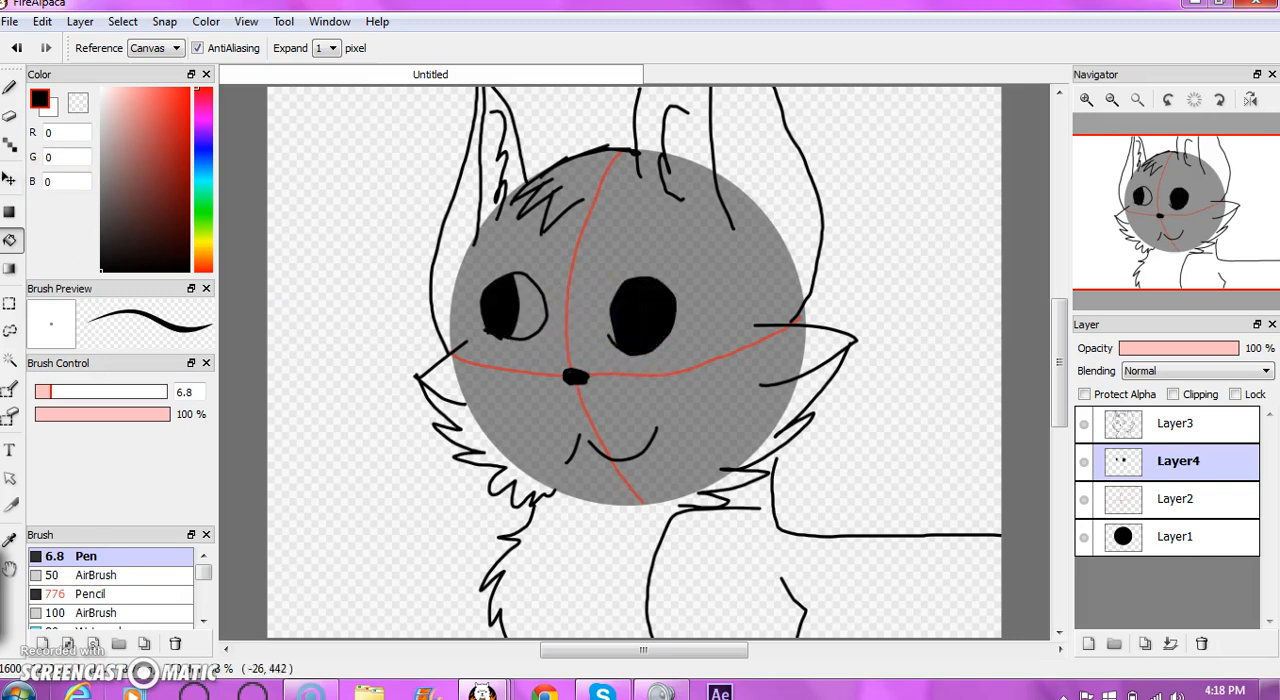
{"action": "left_click", "coordinate": [16, 47]}
{"action": "left_click", "coordinate": [10, 88]}
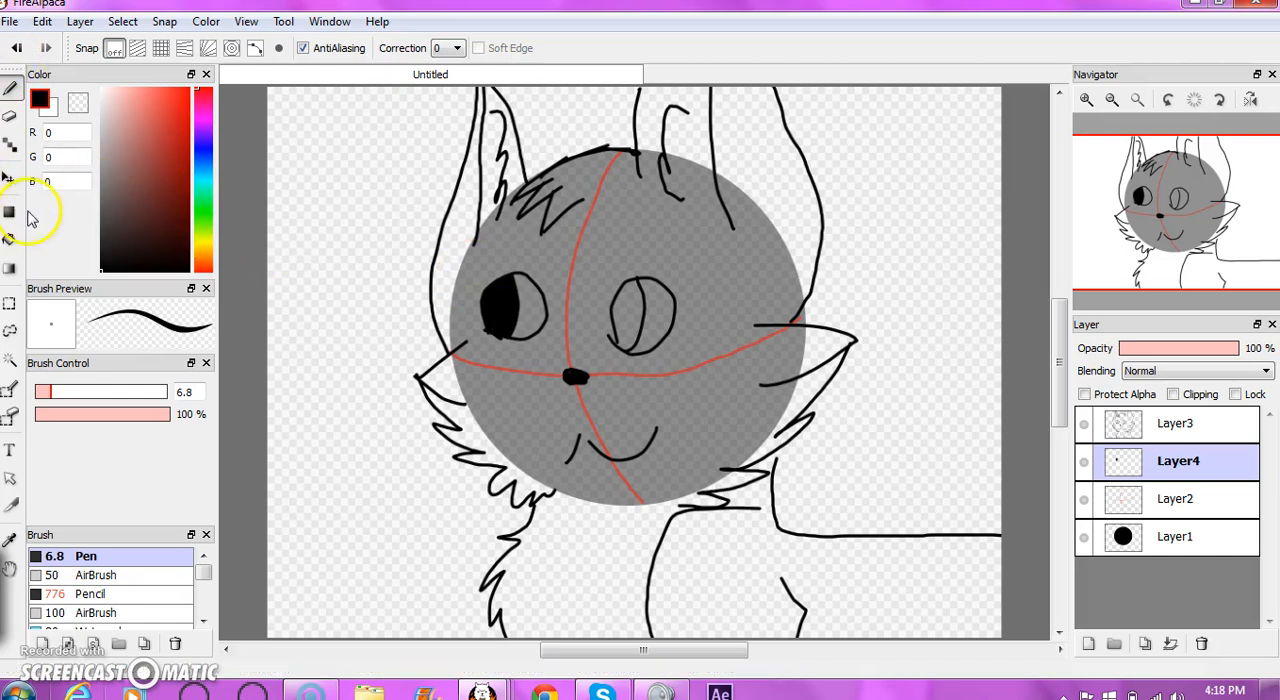
{"action": "left_click", "coordinate": [10, 240]}
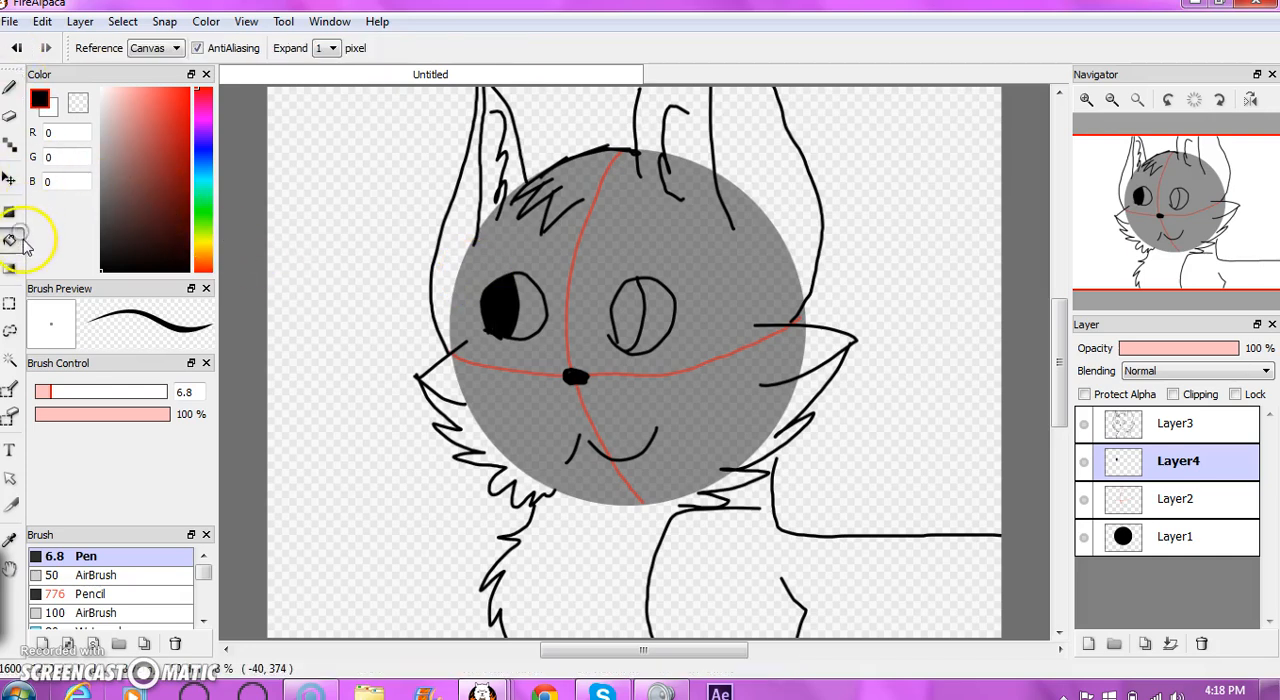
{"action": "left_click", "coordinate": [641, 316]}
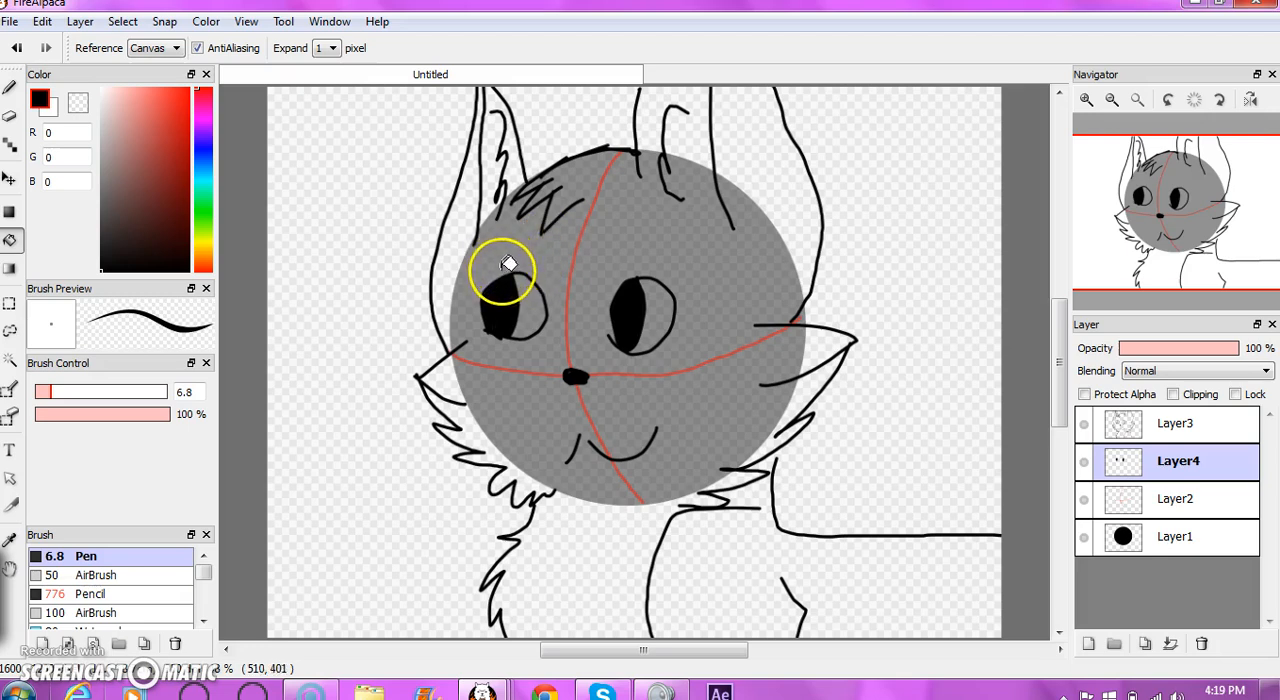
- Hide the guide-line and circle layers, and fill the head, ears and neck with turquoise (0, 255, 204) on Layer4
{"action": "left_click", "coordinate": [1084, 505]}
{"action": "left_click", "coordinate": [1086, 536]}
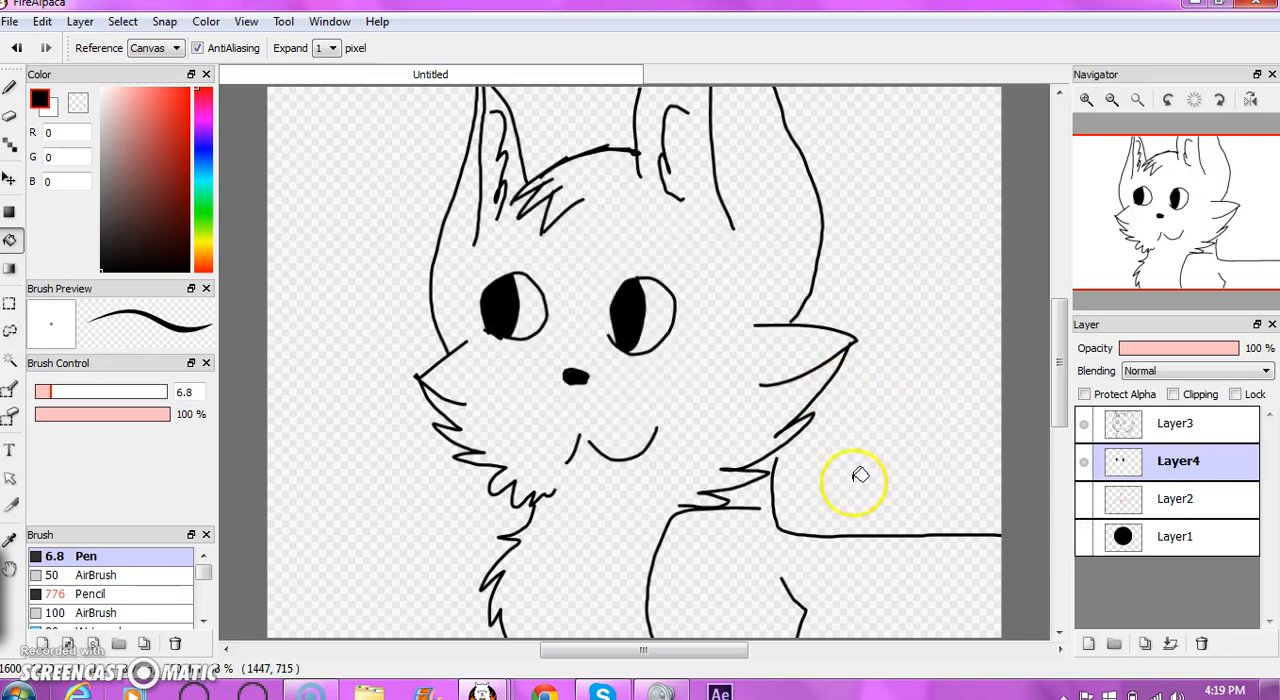
{"action": "left_click", "coordinate": [203, 186]}
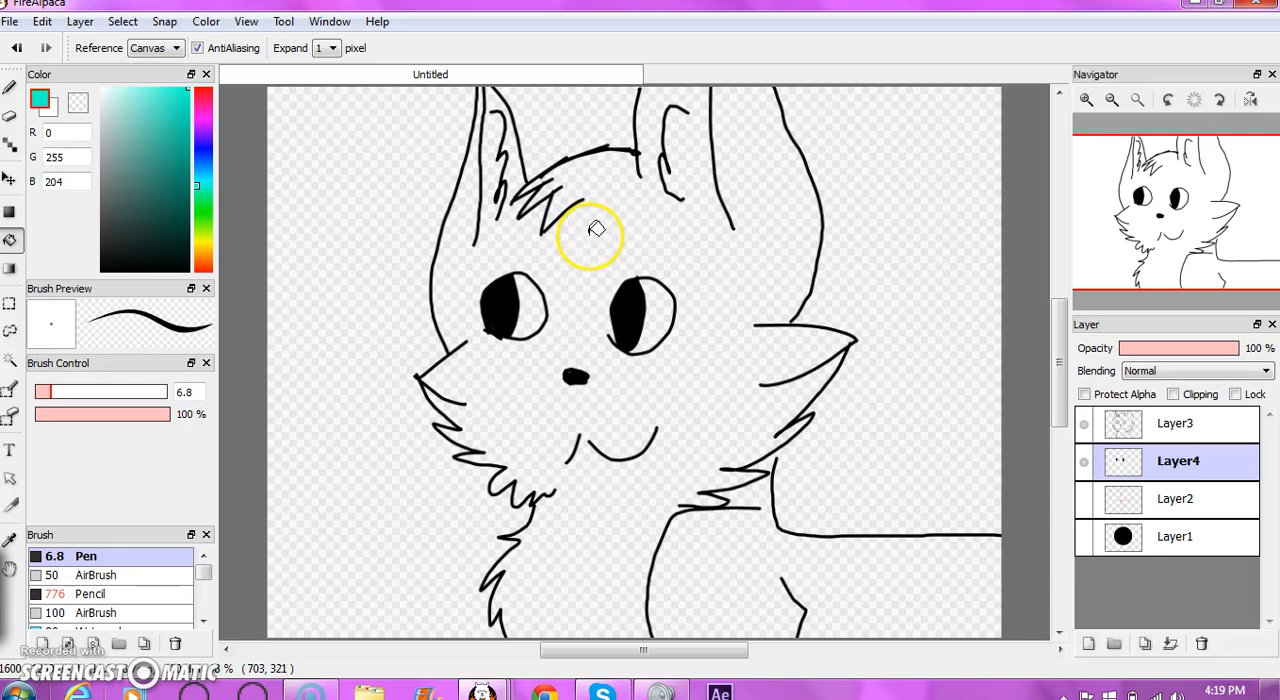
{"action": "left_click", "coordinate": [561, 355]}
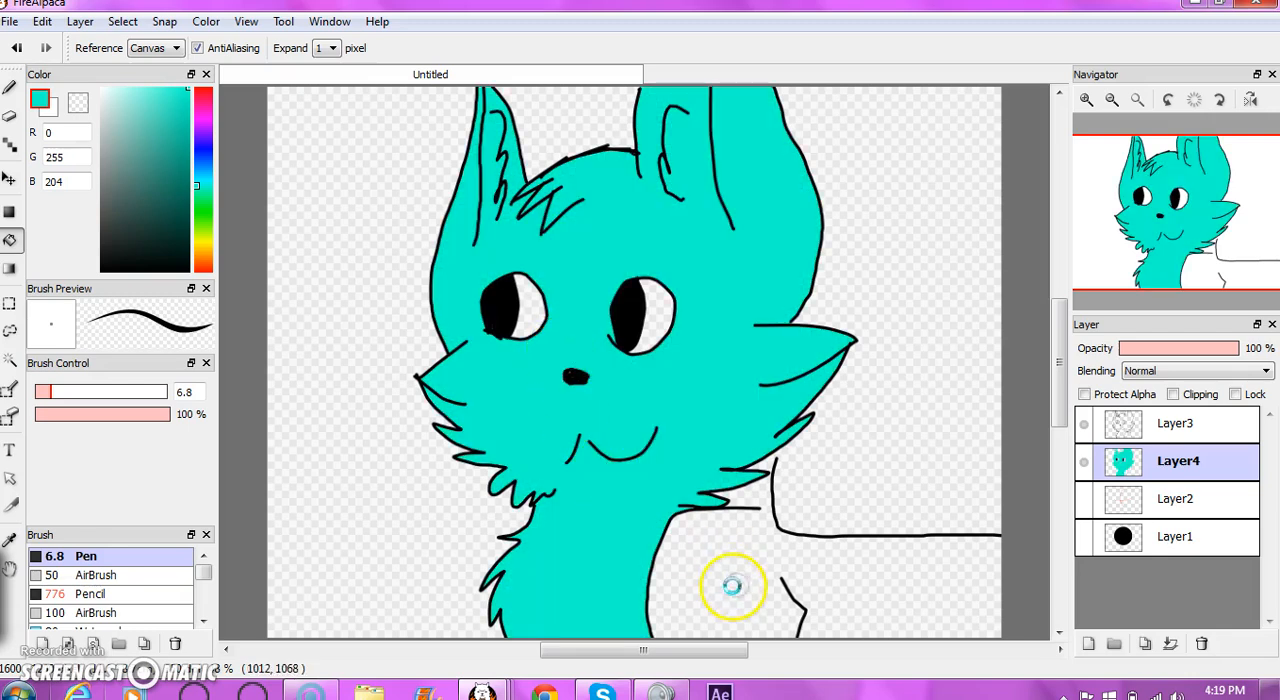
- Close the gap between the right cheek fur and the back line, and fill the body with turquoise on Layer4
{"action": "left_click", "coordinate": [14, 54]}
{"action": "left_click", "coordinate": [10, 89]}
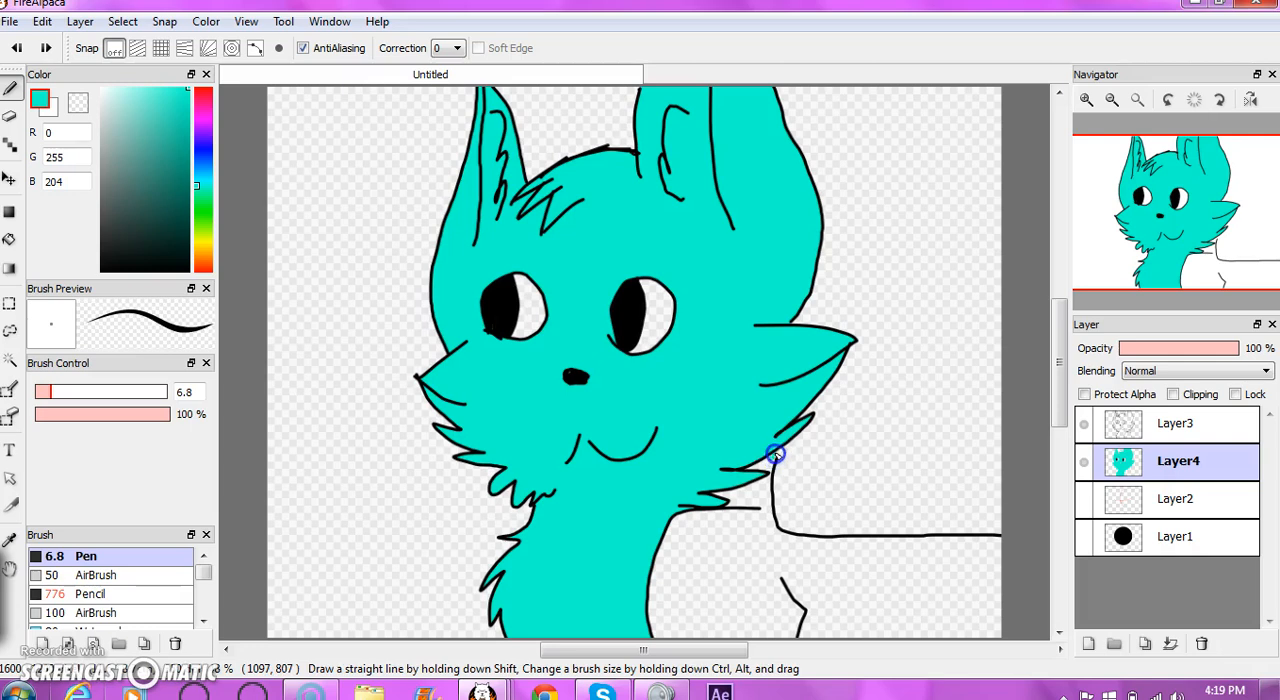
{"action": "left_click", "coordinate": [10, 240]}
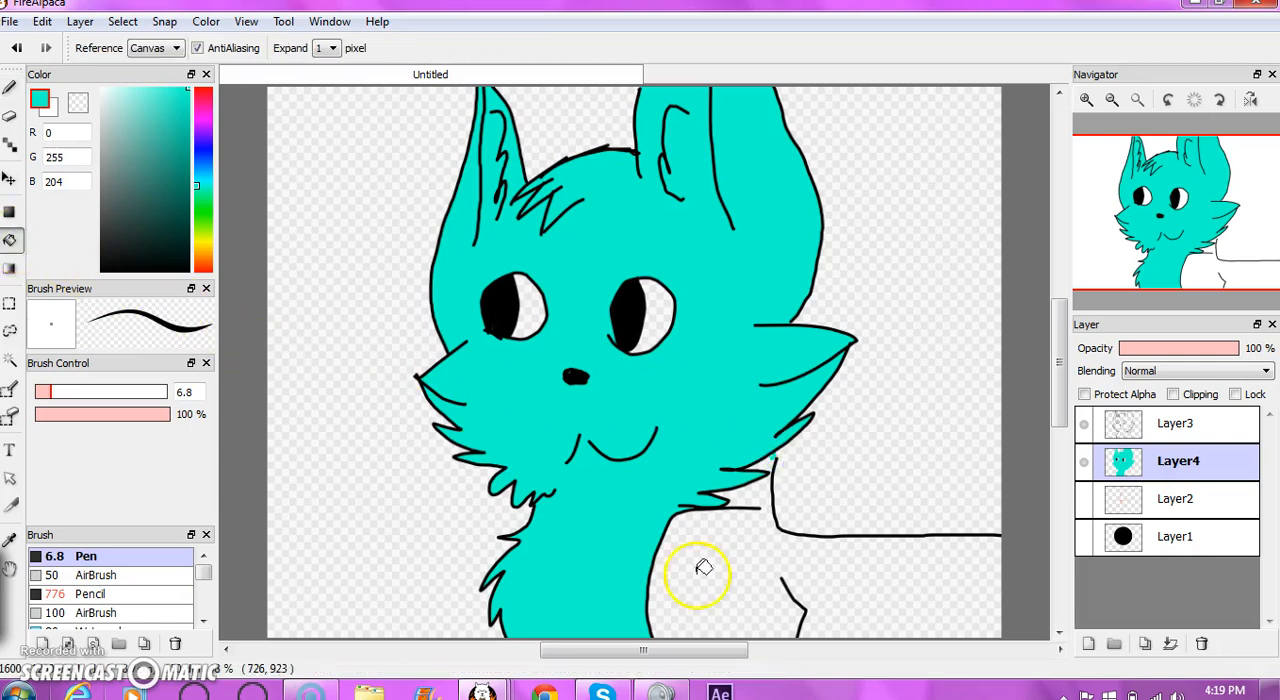
{"action": "left_click", "coordinate": [740, 580]}
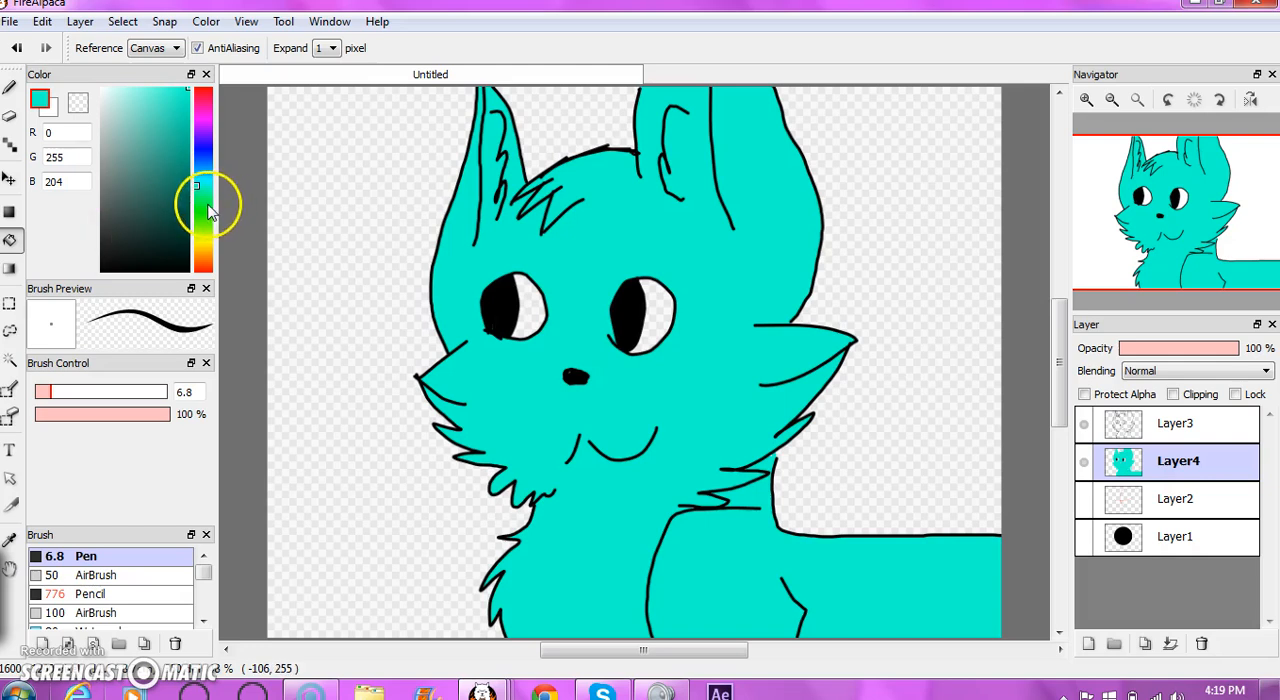
- Choose green (0, 255, 49) and the Pencil at size 7.5, try an iris stroke in the left eye on Layer4, and undo it
{"action": "left_click", "coordinate": [205, 204]}
{"action": "left_click", "coordinate": [10, 88]}
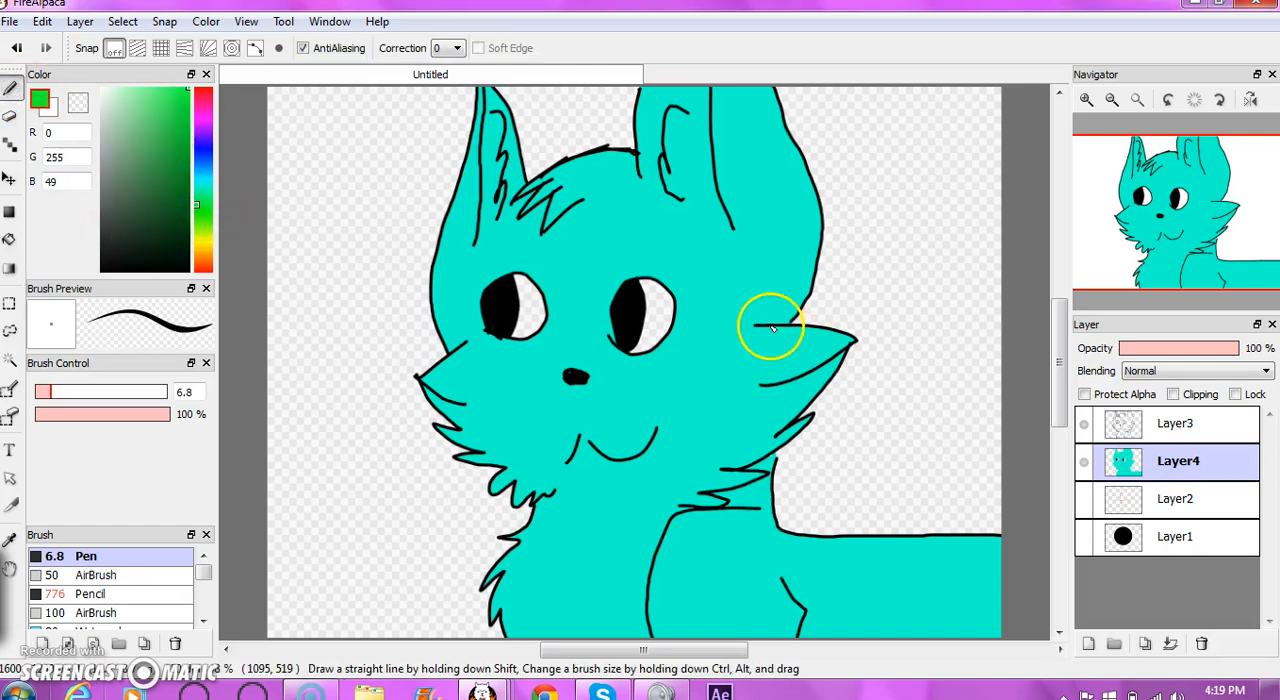
{"action": "left_click", "coordinate": [105, 612]}
{"action": "left_click", "coordinate": [100, 593]}
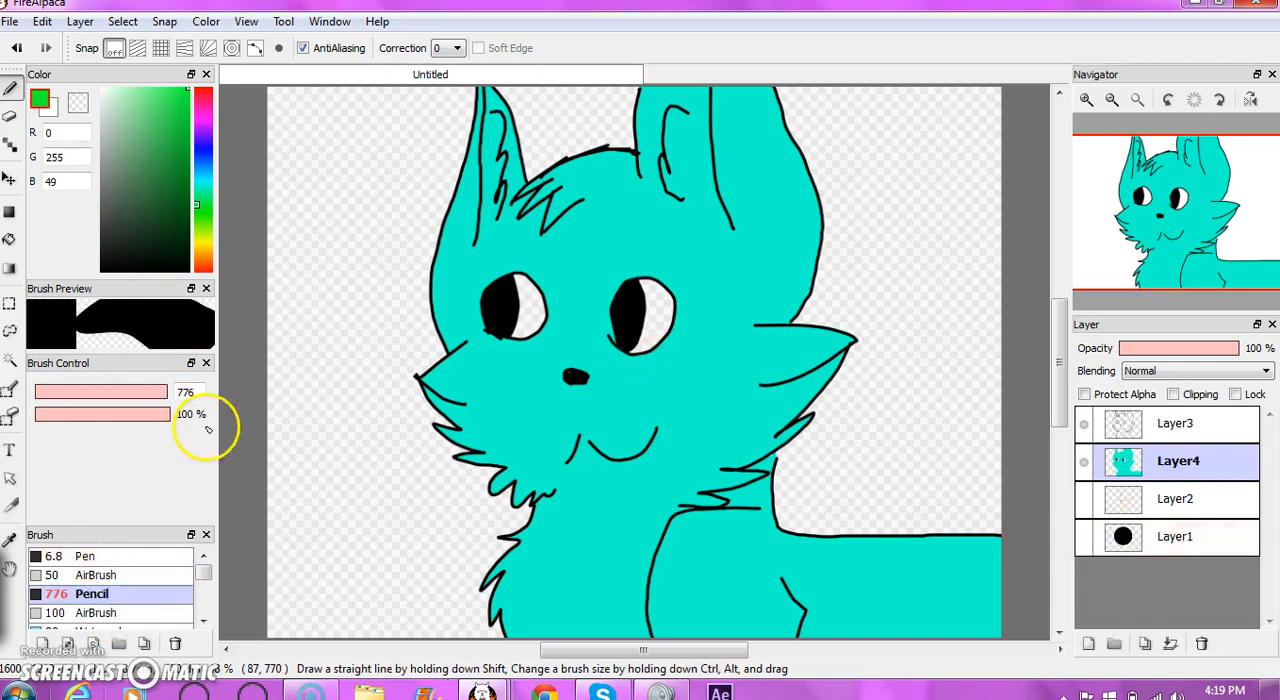
{"action": "left_click", "coordinate": [53, 392]}
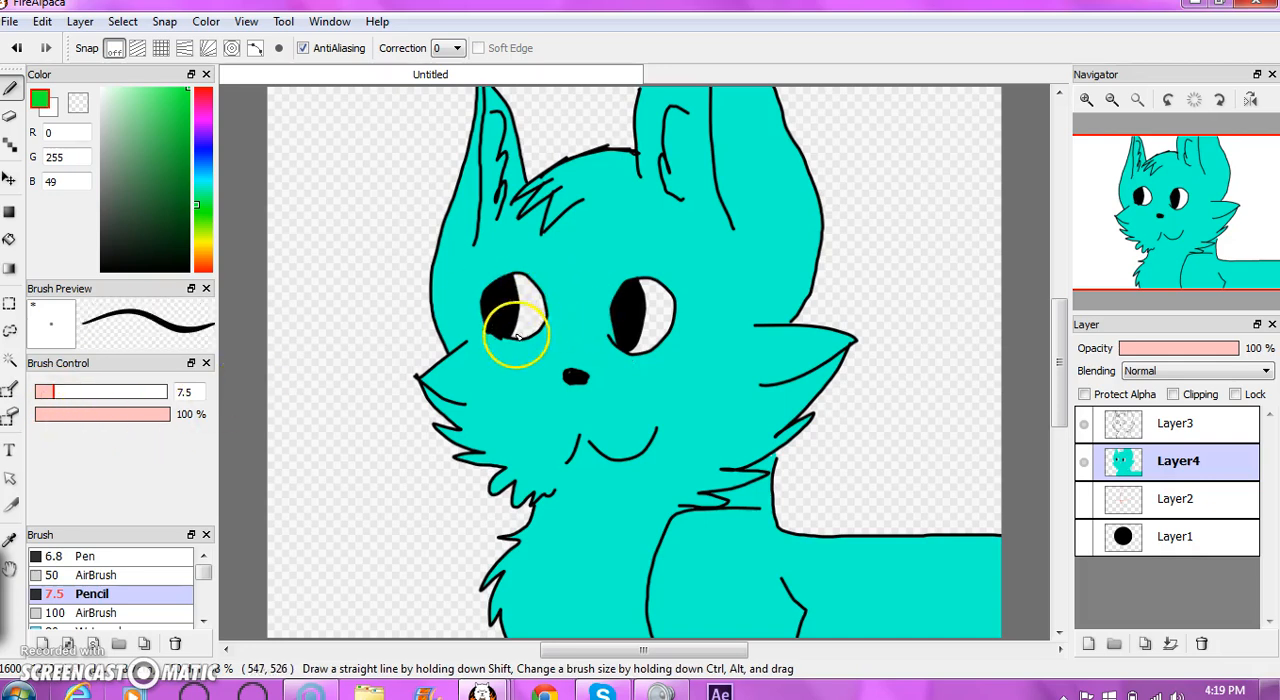
{"action": "key", "text": "ctrl+z"}
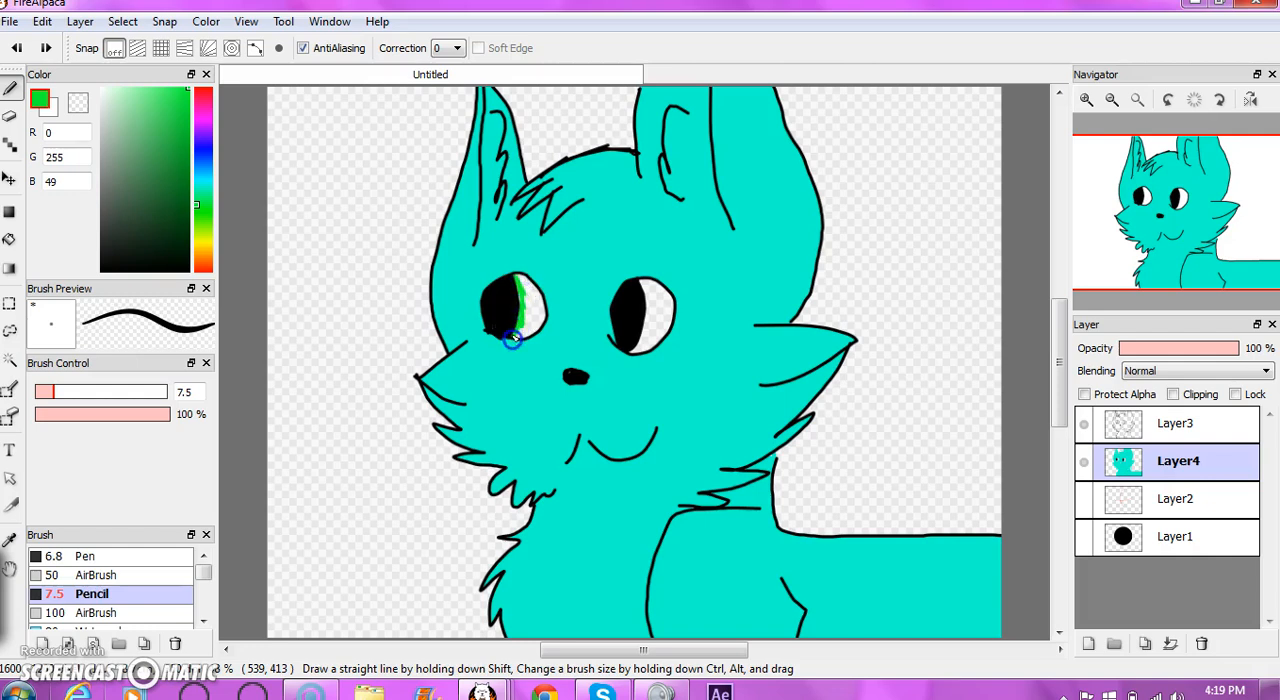
{"action": "key", "text": "ctrl+z"}
- Add a new layer beneath Layer4 and paint green irises beside both pupils with the Pencil at size 20
{"action": "left_click", "coordinate": [1088, 643]}
{"action": "left_click_drag", "start_coordinate": [1146, 502], "coordinate": [1144, 516]}
{"action": "left_click_drag", "start_coordinate": [69, 387], "coordinate": [89, 387]}
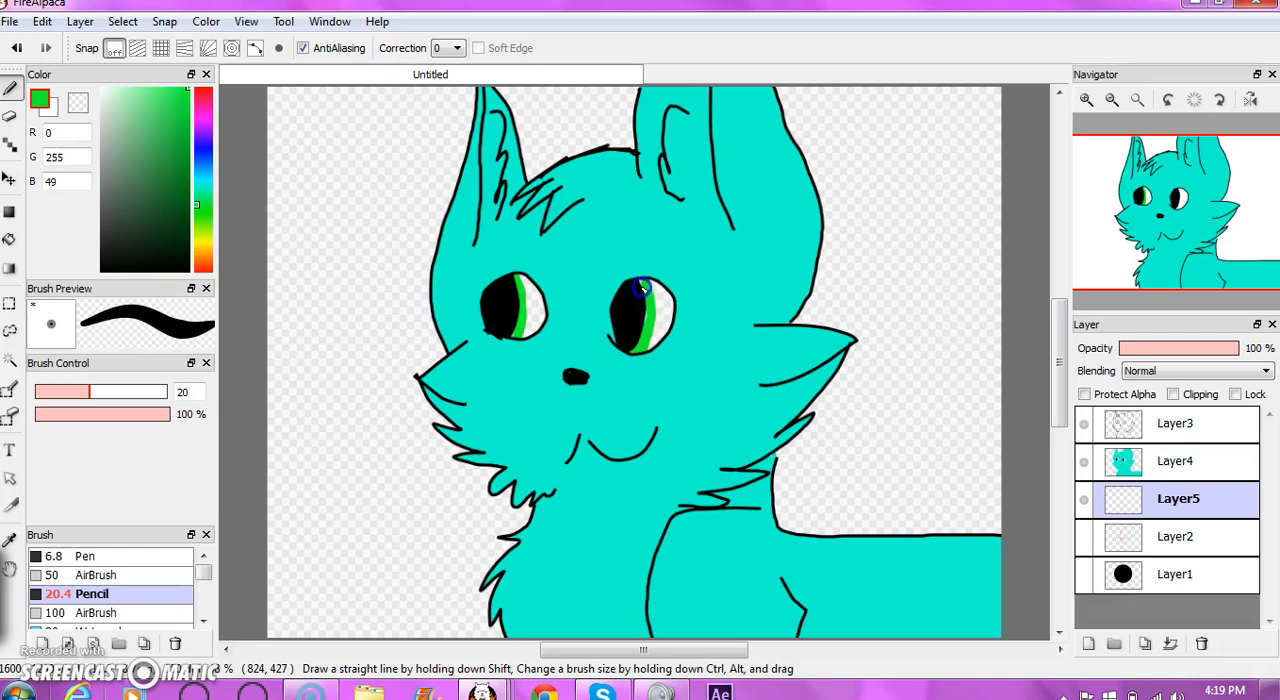
- Fill the remaining area of both eyes with white (255, 255, 255) on Layer5
{"action": "left_click", "coordinate": [101, 88]}
{"action": "left_click", "coordinate": [9, 240]}
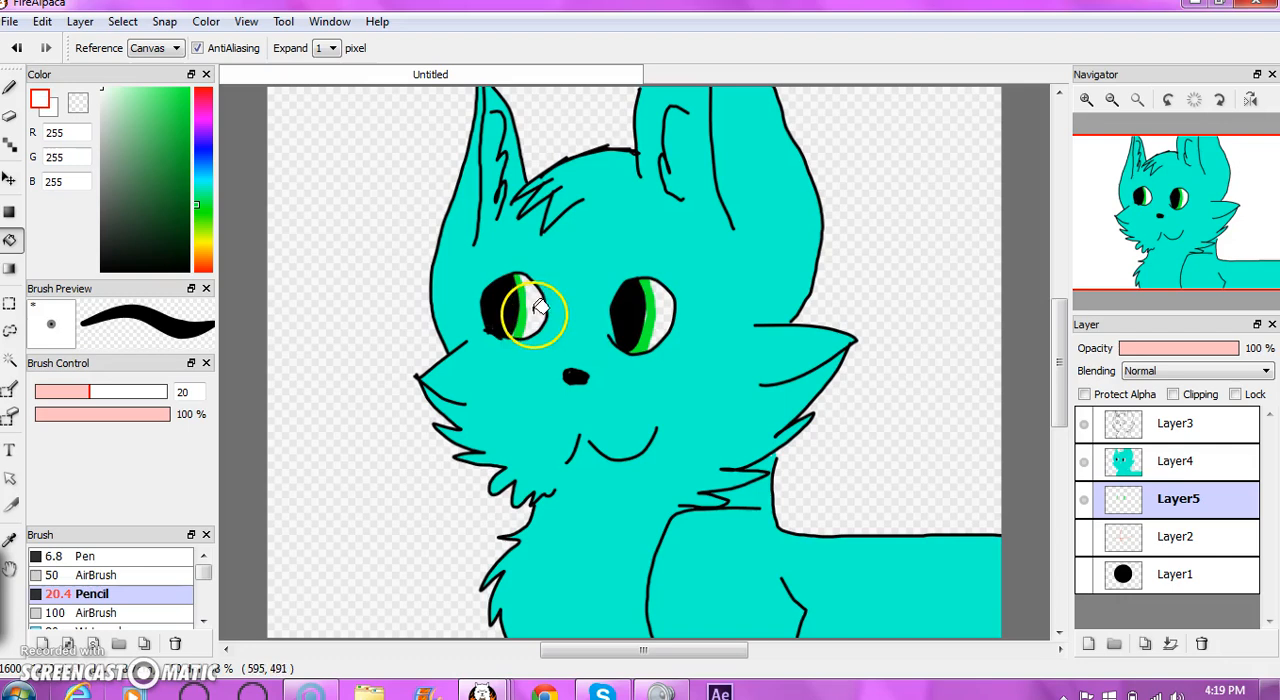
{"action": "left_click", "coordinate": [665, 310]}
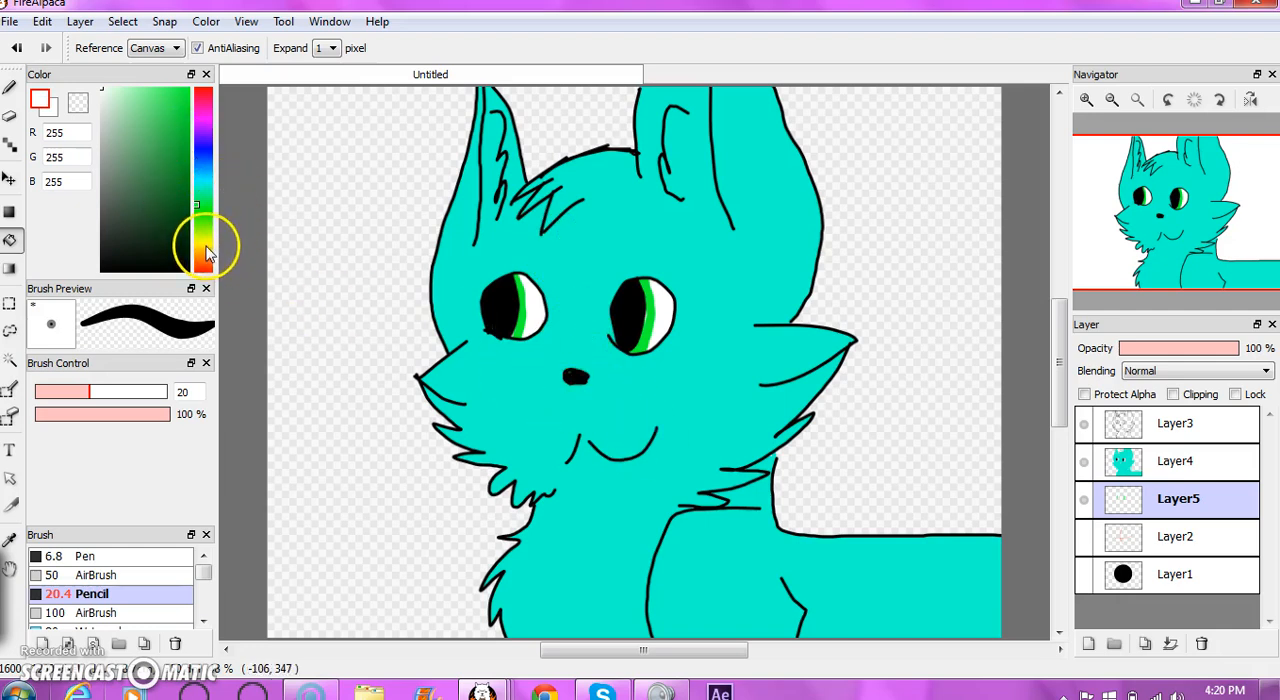
- Draw a white jagged boundary from the right ear line to the cheek fur on Layer4 and fill the ear's outer part white
{"action": "left_click", "coordinate": [203, 238]}
{"action": "left_click", "coordinate": [10, 88]}
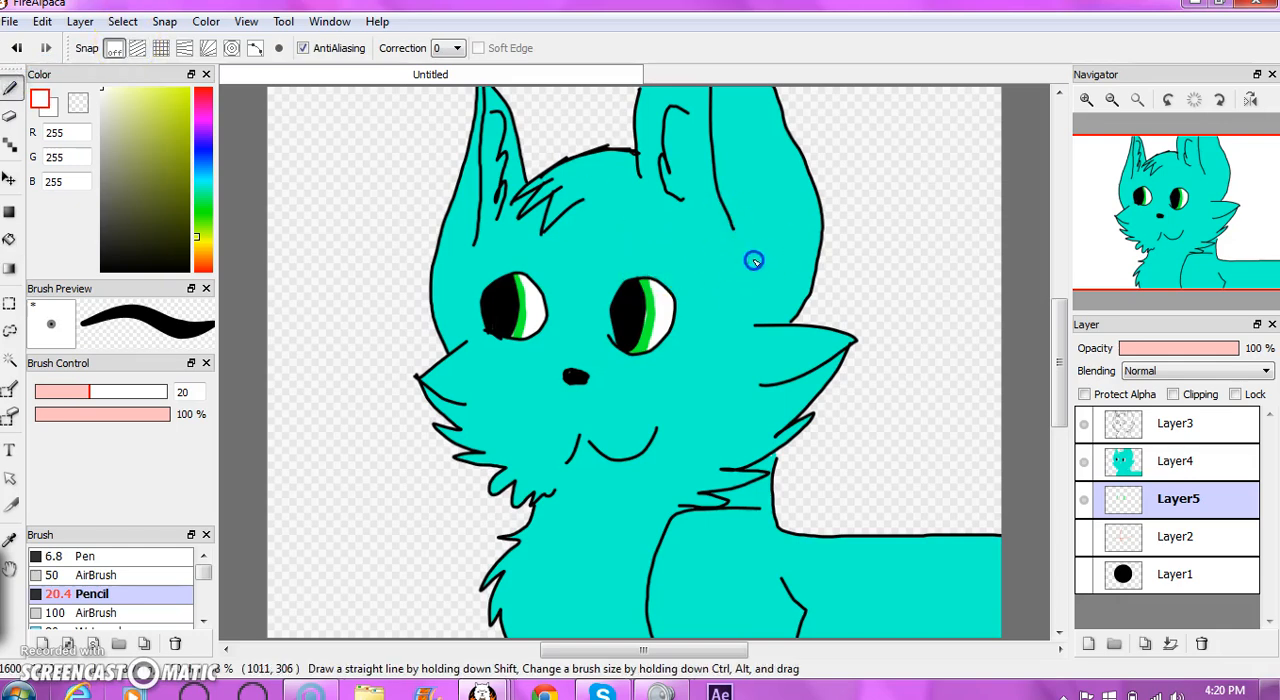
{"action": "left_click_drag", "start_coordinate": [744, 273], "coordinate": [732, 246]}
{"action": "left_click", "coordinate": [1160, 461]}
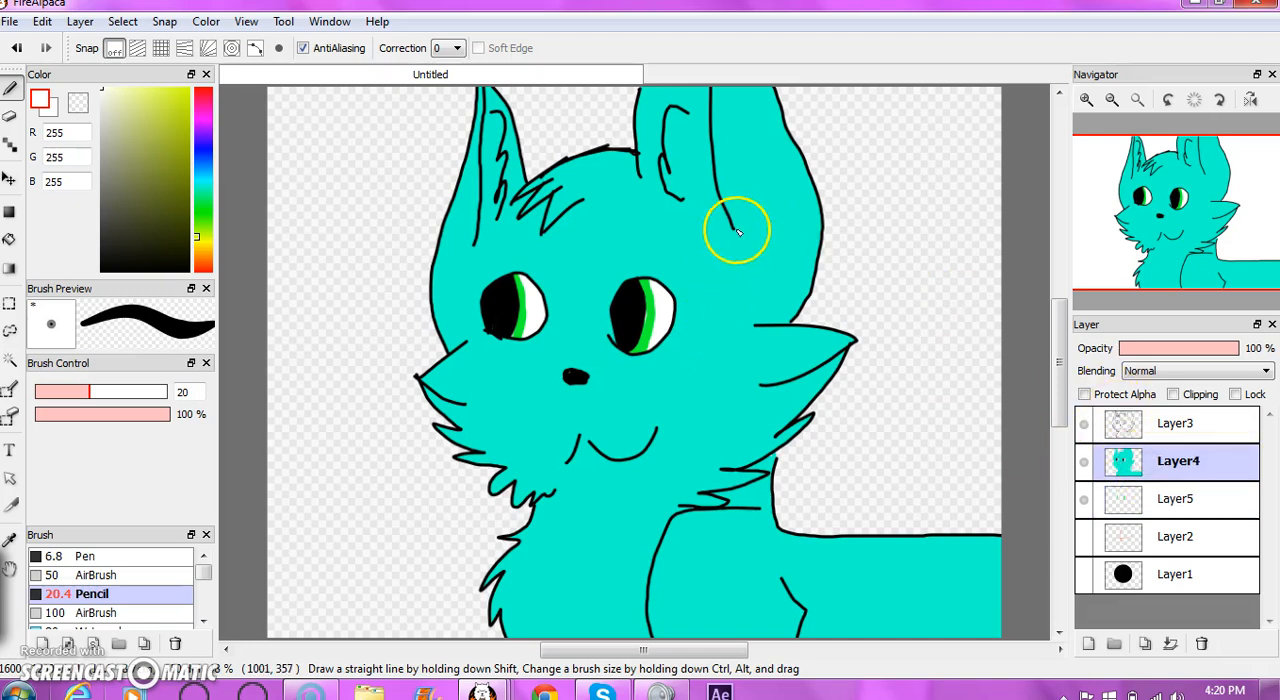
{"action": "left_click_drag", "start_coordinate": [753, 332], "coordinate": [752, 333]}
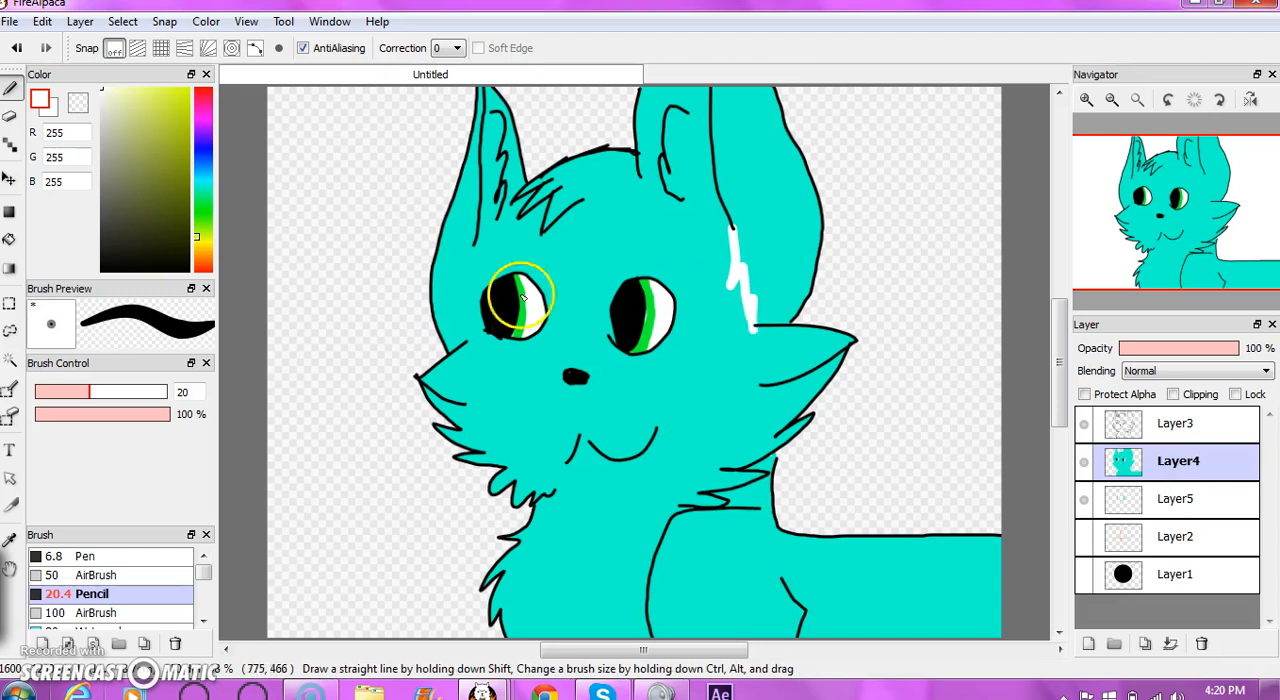
{"action": "left_click", "coordinate": [9, 240]}
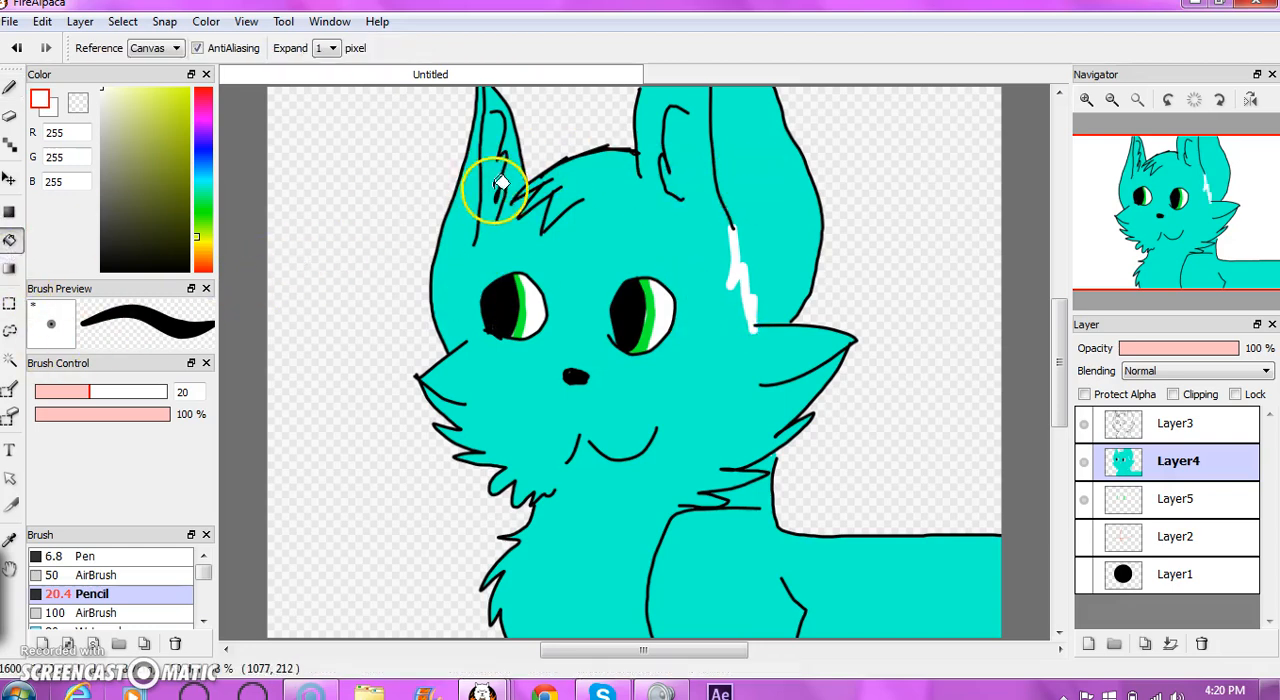
- Extend the left ear's inner line down to the cheek in white and fill the ear's outer part white
{"action": "left_click", "coordinate": [10, 88]}
{"action": "left_click_drag", "start_coordinate": [471, 243], "coordinate": [474, 249]}
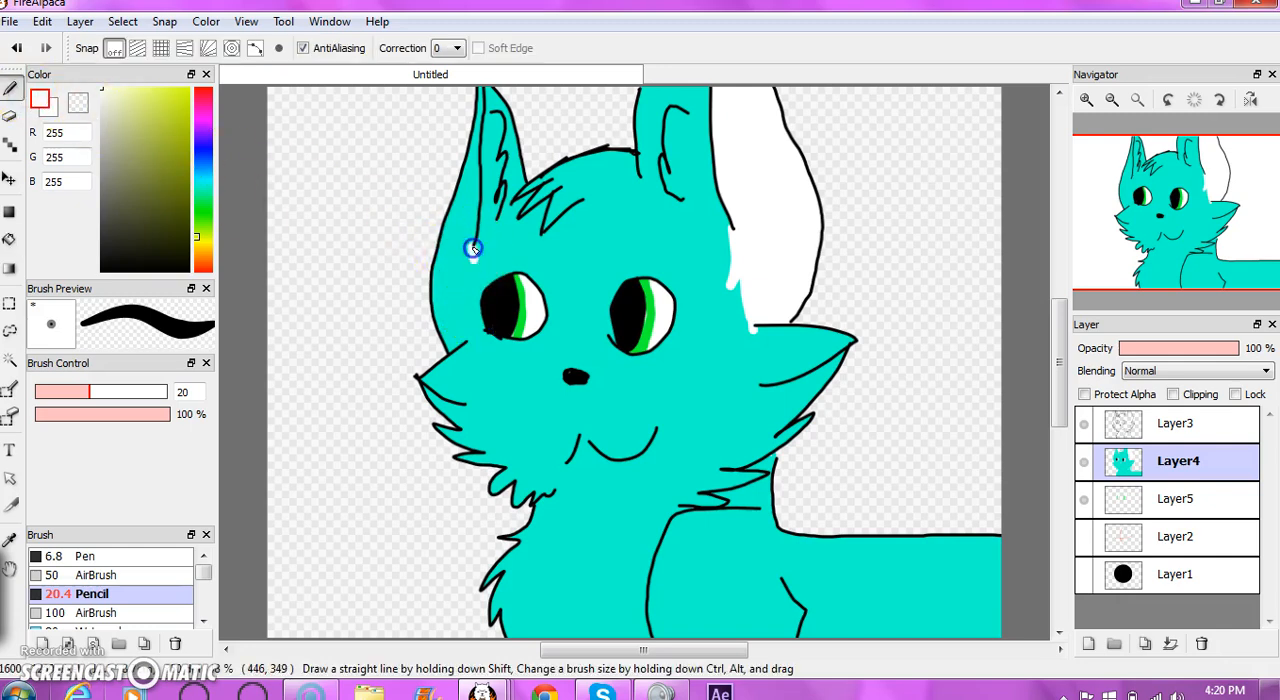
{"action": "left_click", "coordinate": [9, 240]}
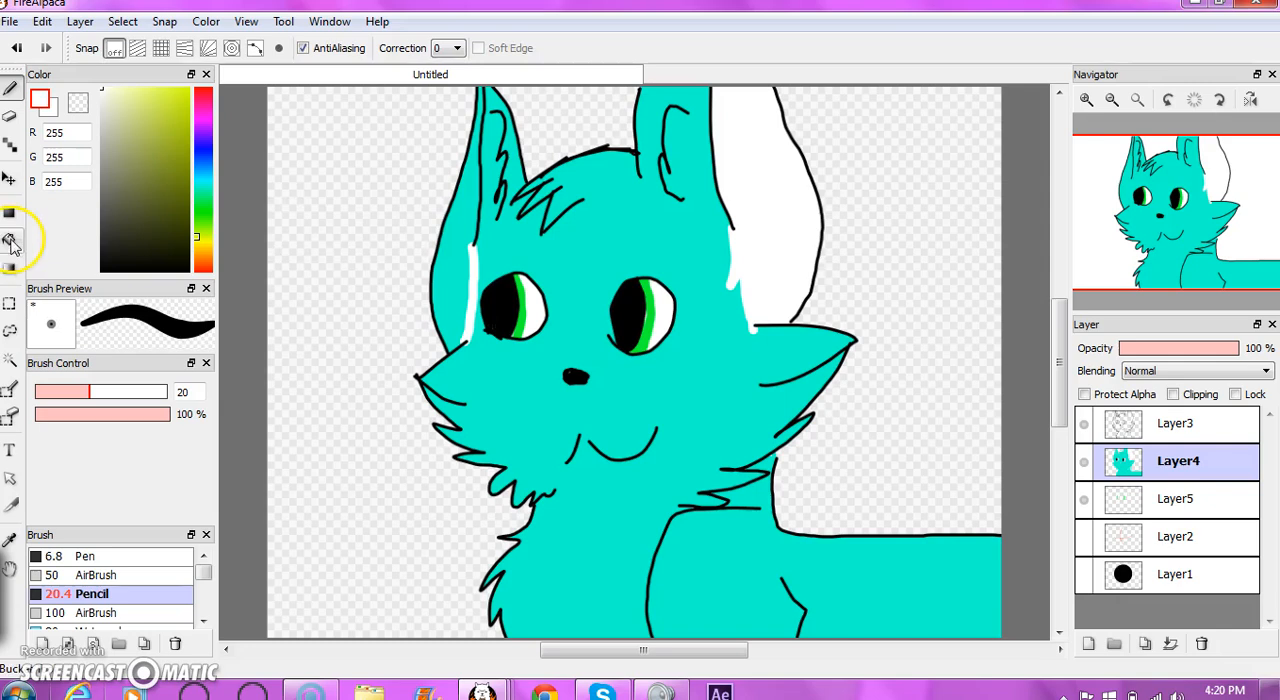
{"action": "left_click", "coordinate": [449, 265]}
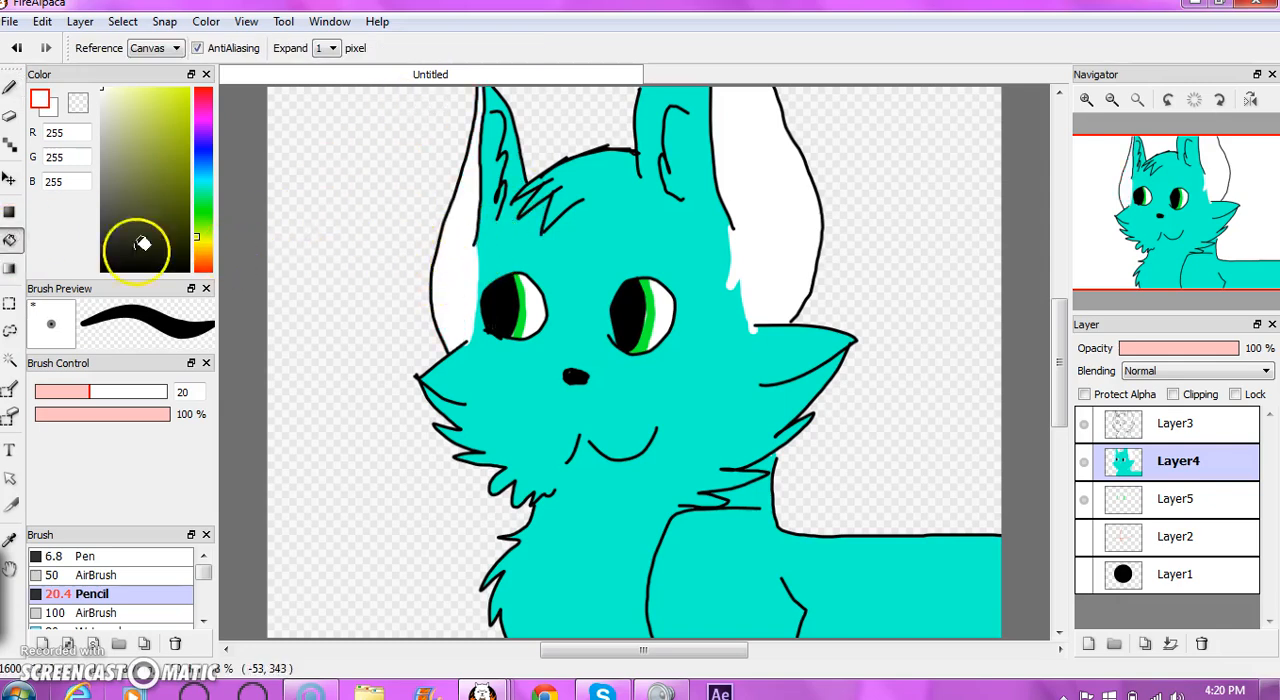
- Draw a wavy pink (255, 0, 201) line below the neck and back outline, and fill the strip above it pink
{"action": "left_click", "coordinate": [204, 118]}
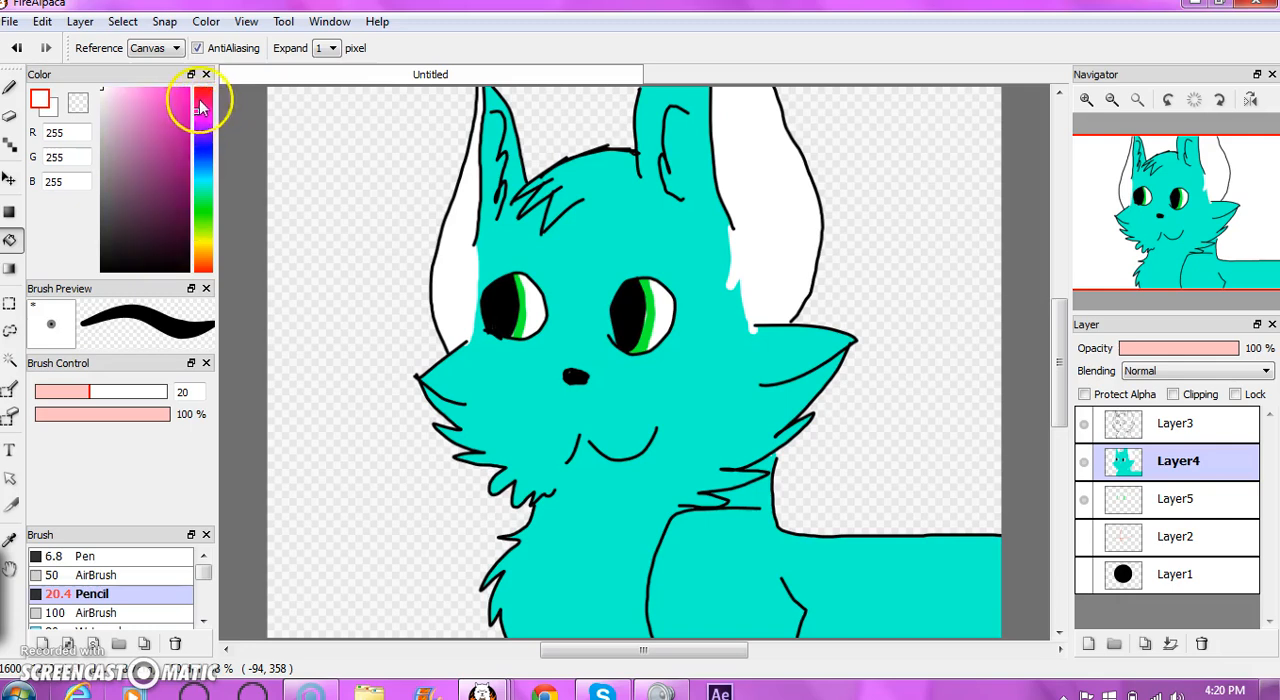
{"action": "left_click", "coordinate": [190, 87]}
{"action": "left_click", "coordinate": [10, 90]}
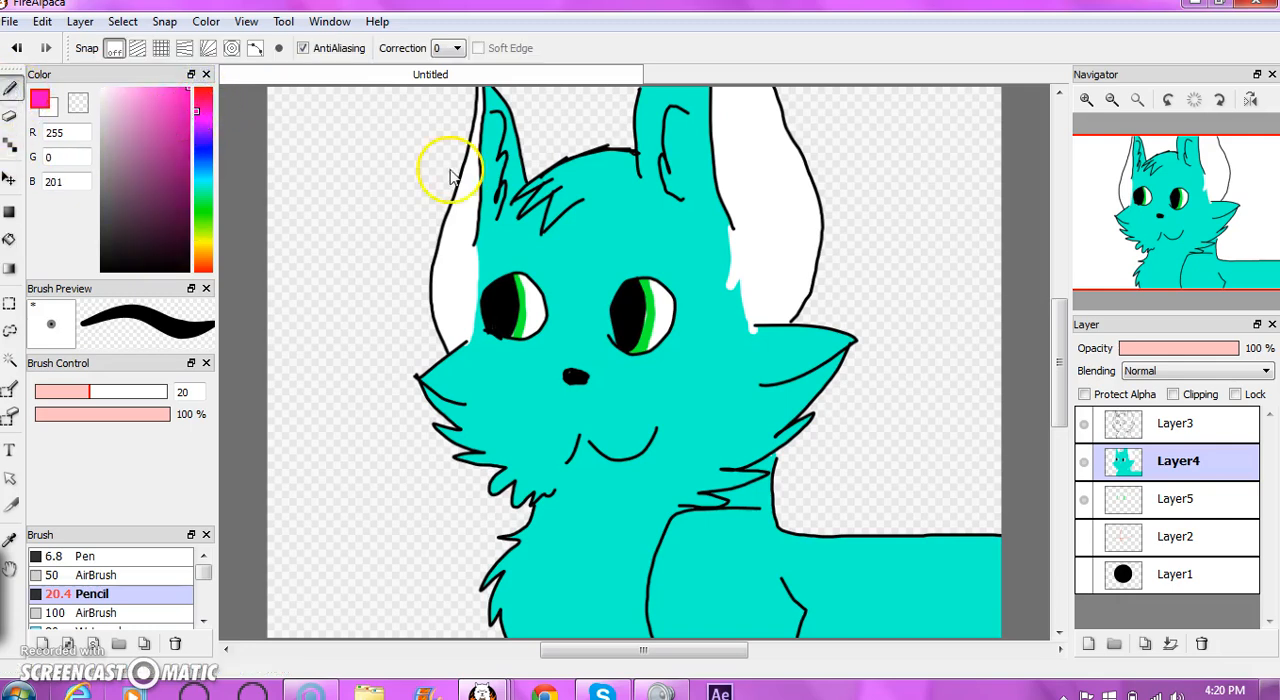
{"action": "mouse_move", "coordinate": [740, 487]}
{"action": "left_mouse_down"}
{"action": "mouse_move", "coordinate": [737, 528]}
{"action": "mouse_move", "coordinate": [753, 511]}
{"action": "mouse_move", "coordinate": [805, 544]}
{"action": "mouse_move", "coordinate": [1008, 545]}
{"action": "left_mouse_up"}
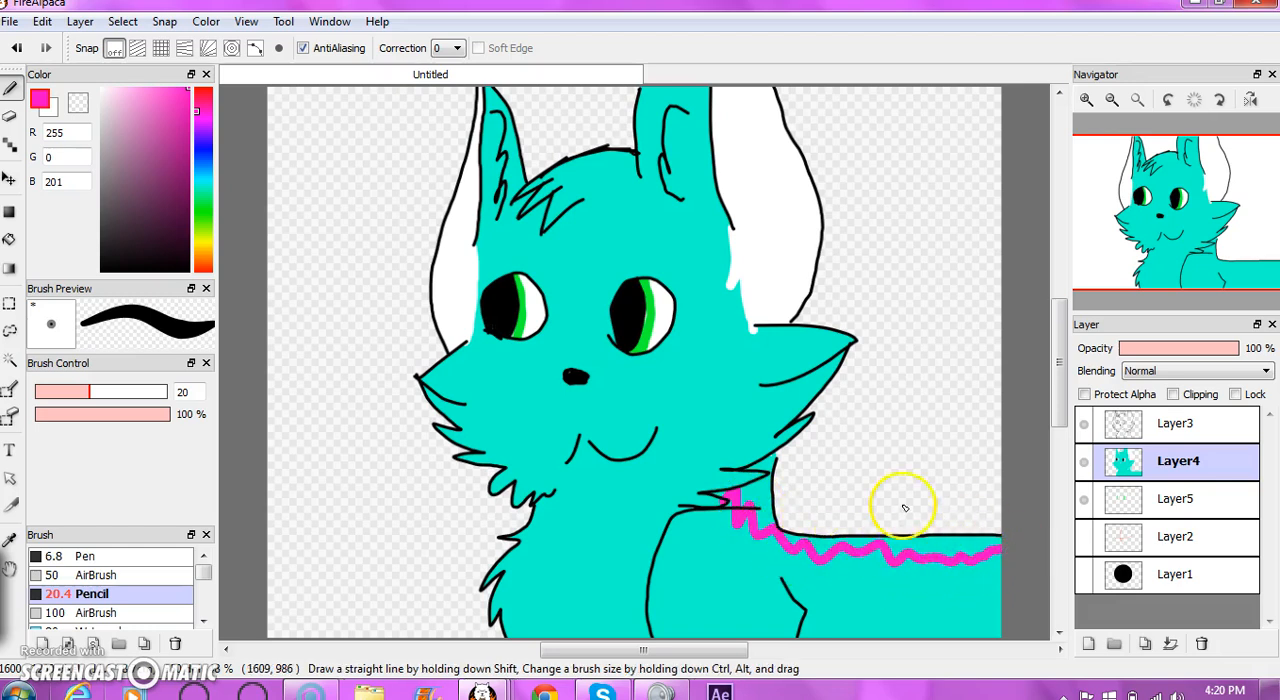
{"action": "left_click", "coordinate": [9, 240]}
{"action": "left_click", "coordinate": [769, 504]}
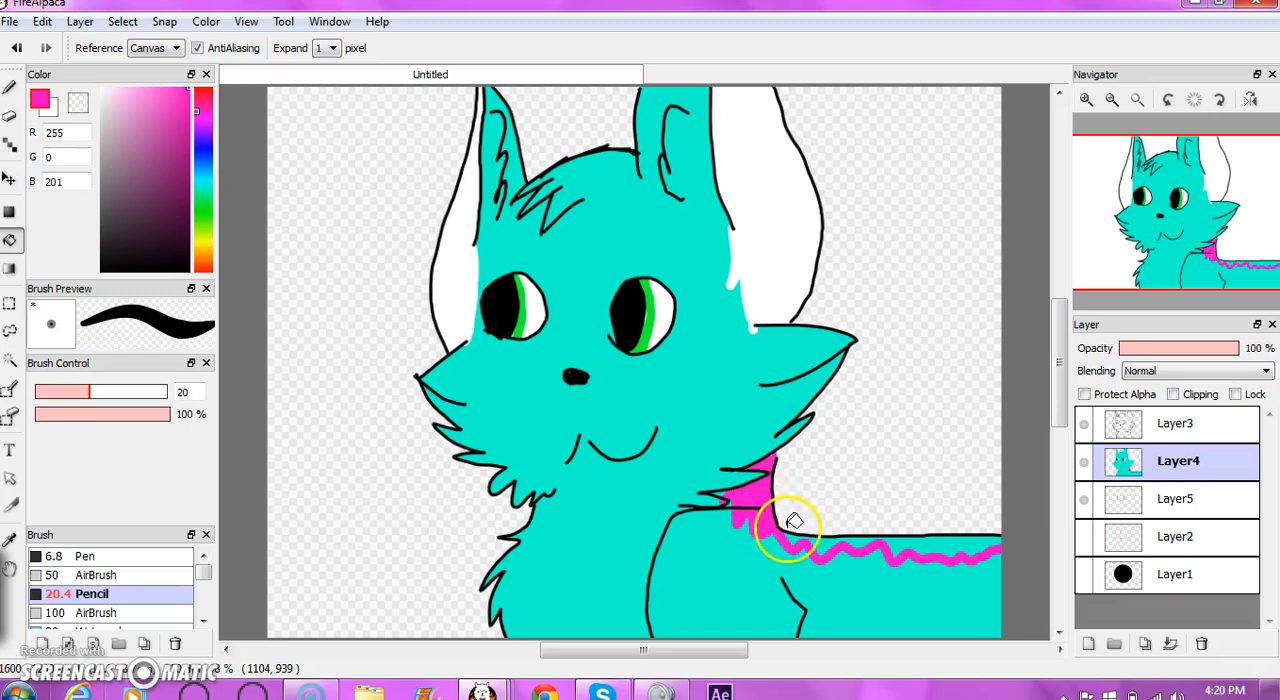
{"action": "left_click", "coordinate": [819, 549]}
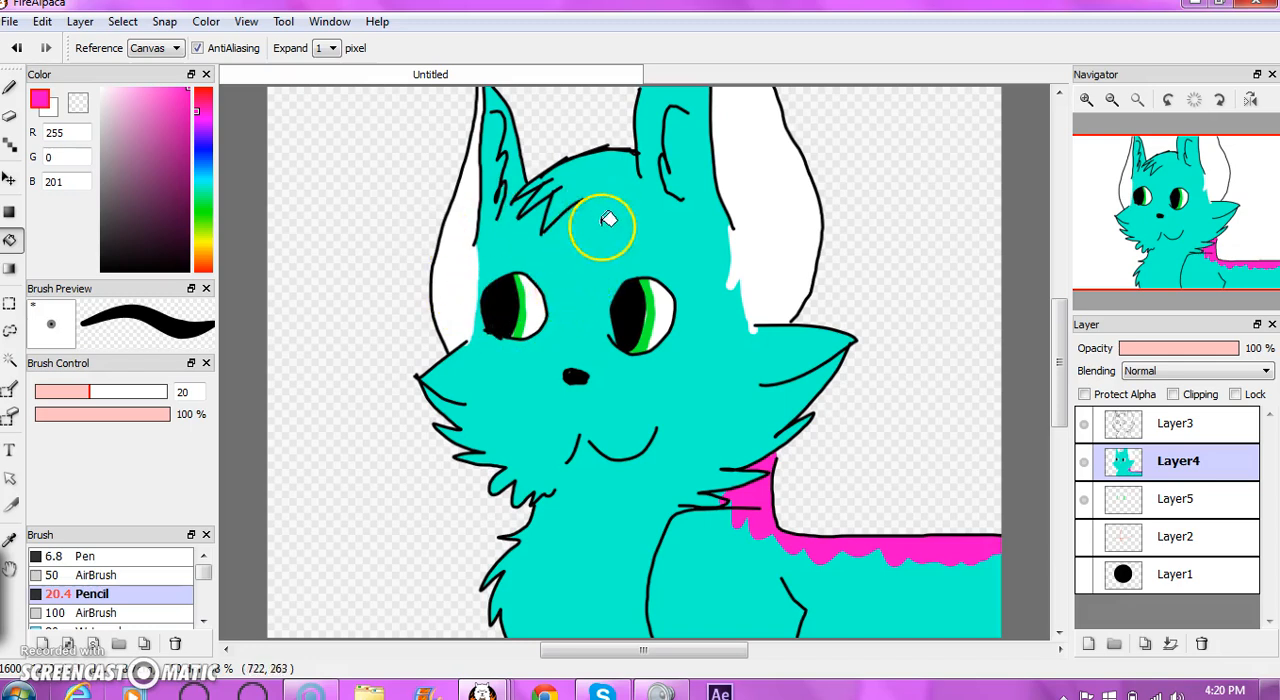
- Delete the circle layer, Layer1, and the guide-line layer, Layer2
{"action": "left_click", "coordinate": [1153, 585]}
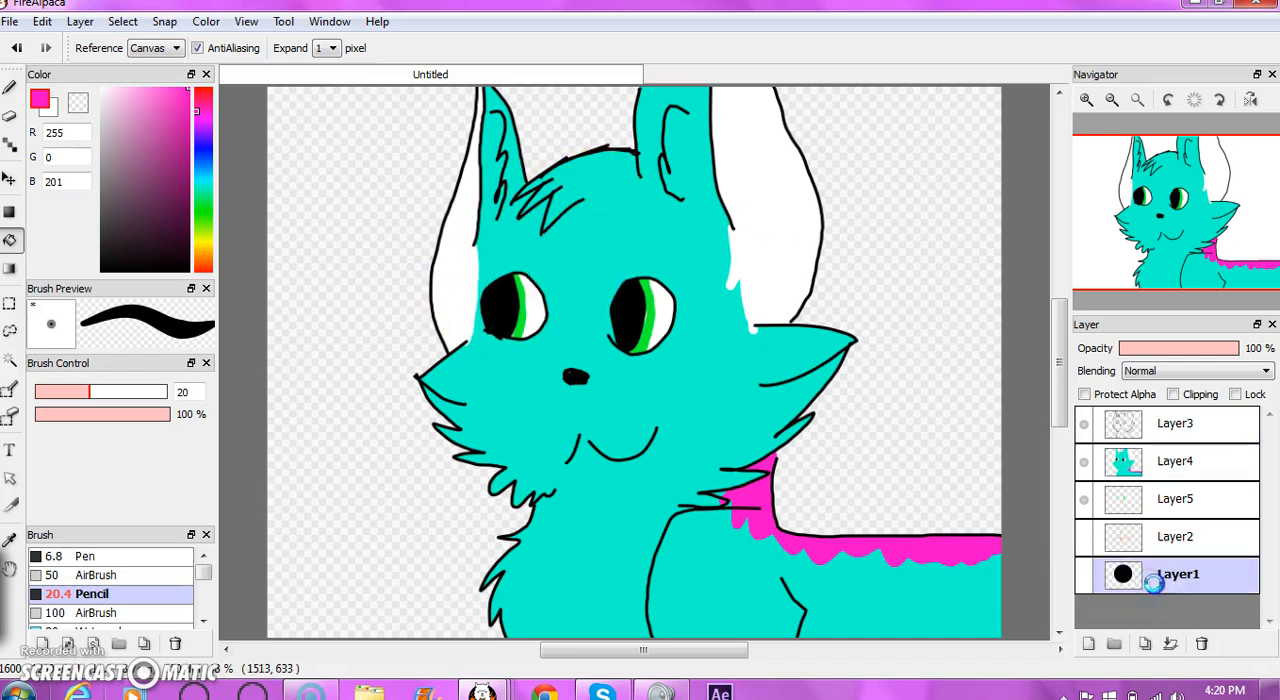
{"action": "left_click", "coordinate": [1203, 645]}
{"action": "left_click", "coordinate": [1203, 645]}
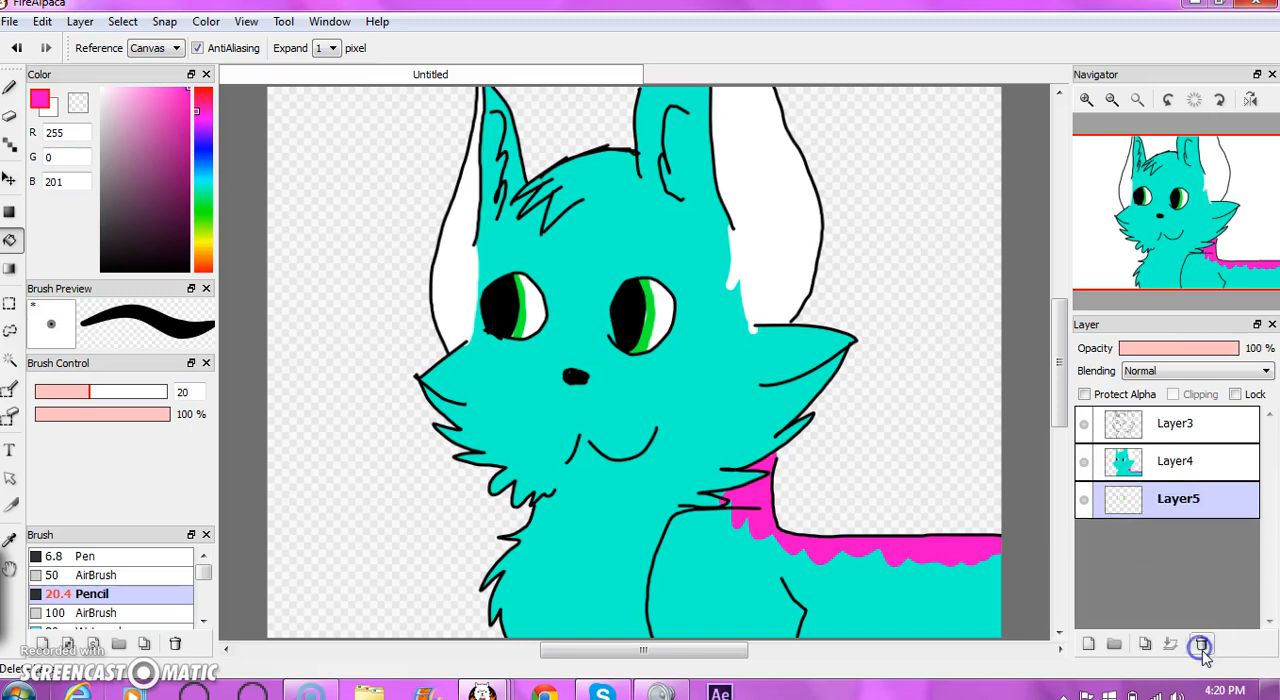
- Add a new layer at the bottom of the layer stack and hide Layer5, Layer4 and Layer3
{"action": "left_click", "coordinate": [1088, 645]}
{"action": "left_click_drag", "start_coordinate": [1150, 500], "coordinate": [1103, 557]}
{"action": "left_click", "coordinate": [1084, 500]}
{"action": "left_click", "coordinate": [1084, 461]}
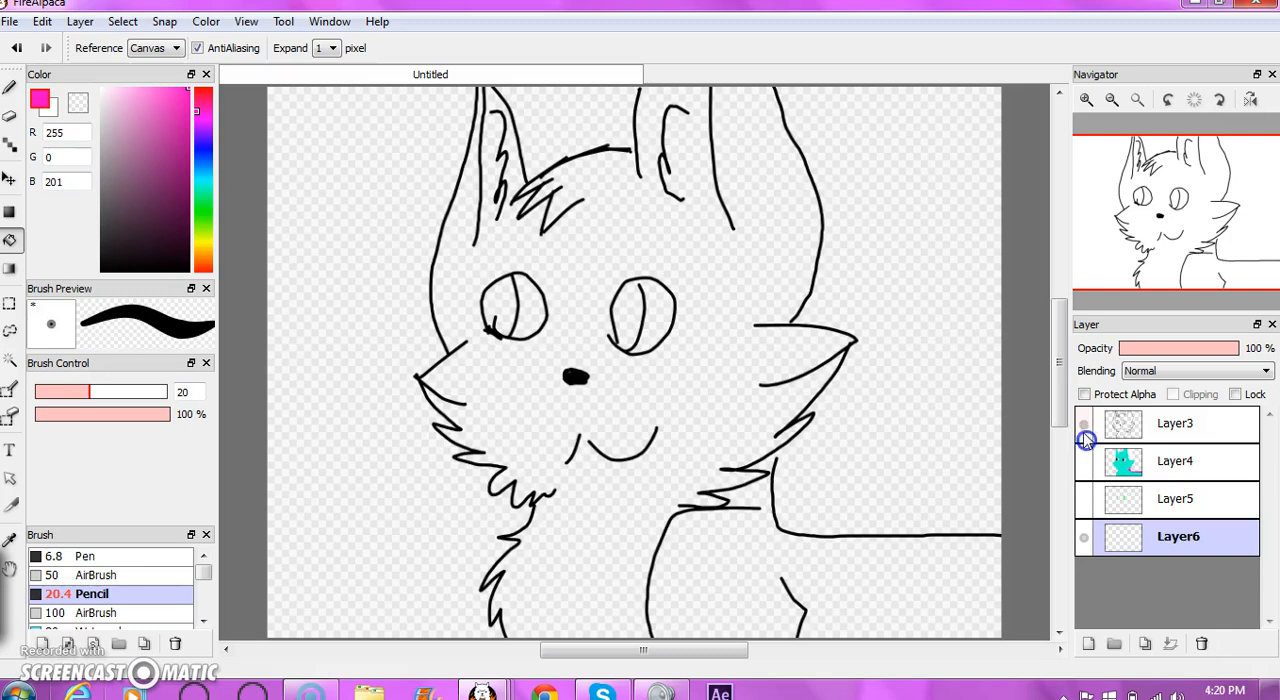
{"action": "left_click", "coordinate": [1084, 423]}
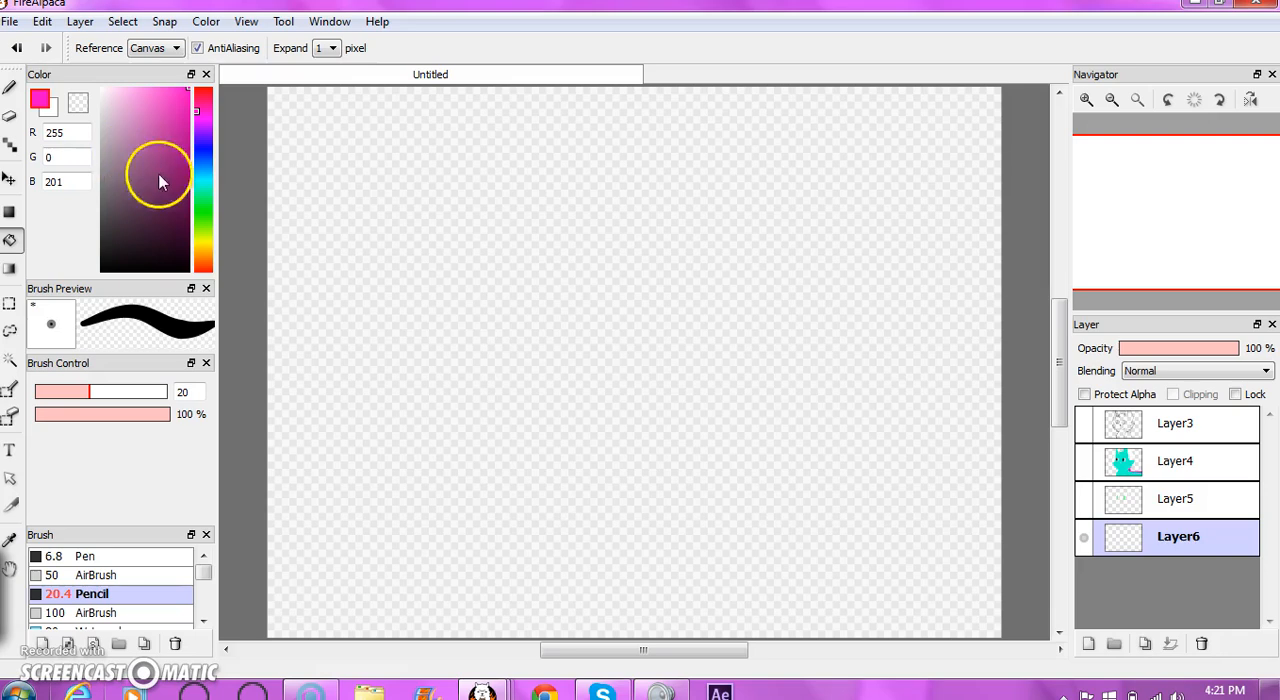
- Set the foreground colour to pink (255, 0, 232) and the background colour to orange-yellow (255, 201, 0)
{"action": "left_click", "coordinate": [203, 249]}
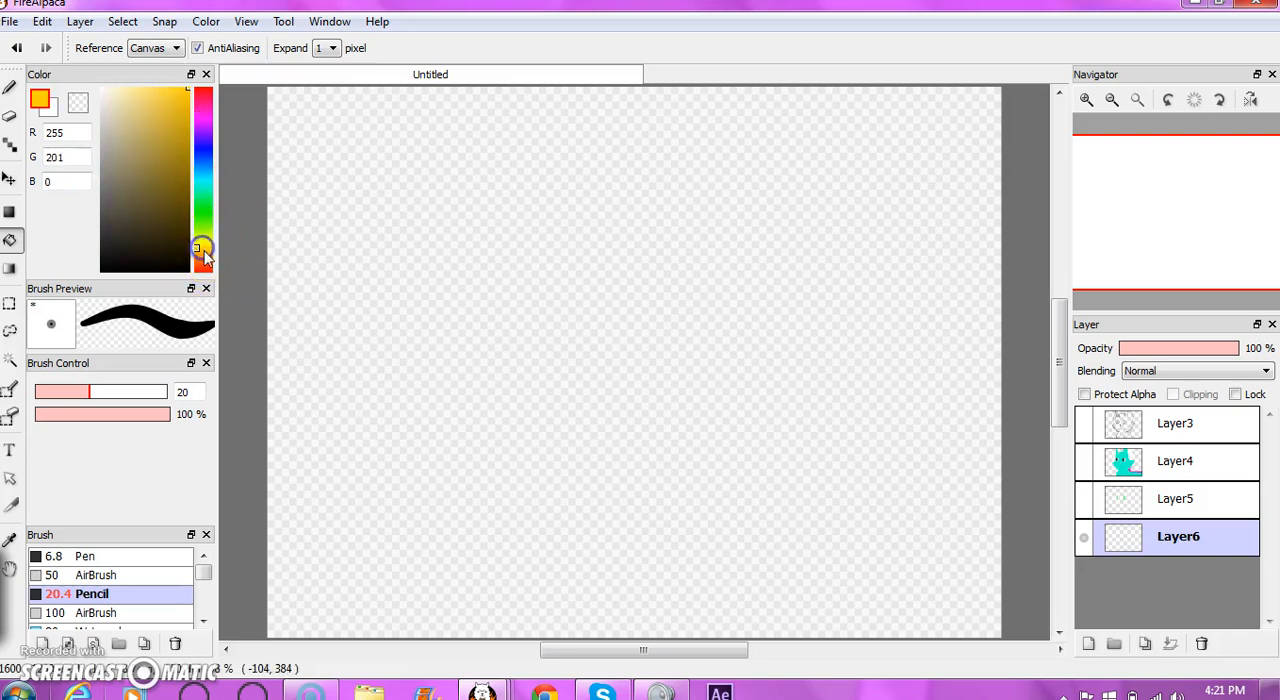
{"action": "left_click", "coordinate": [41, 90]}
{"action": "left_click", "coordinate": [47, 111]}
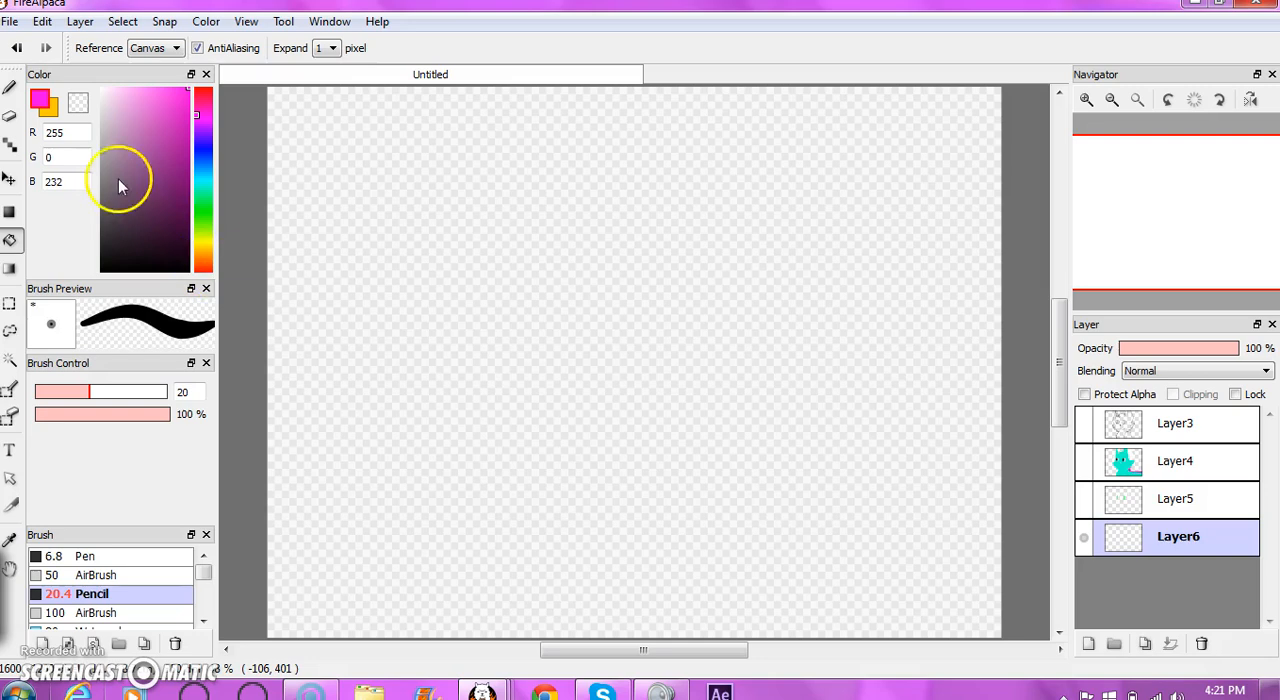
{"action": "left_click", "coordinate": [47, 114]}
{"action": "left_click", "coordinate": [50, 114]}
{"action": "left_click", "coordinate": [52, 115]}
{"action": "left_click", "coordinate": [52, 115]}
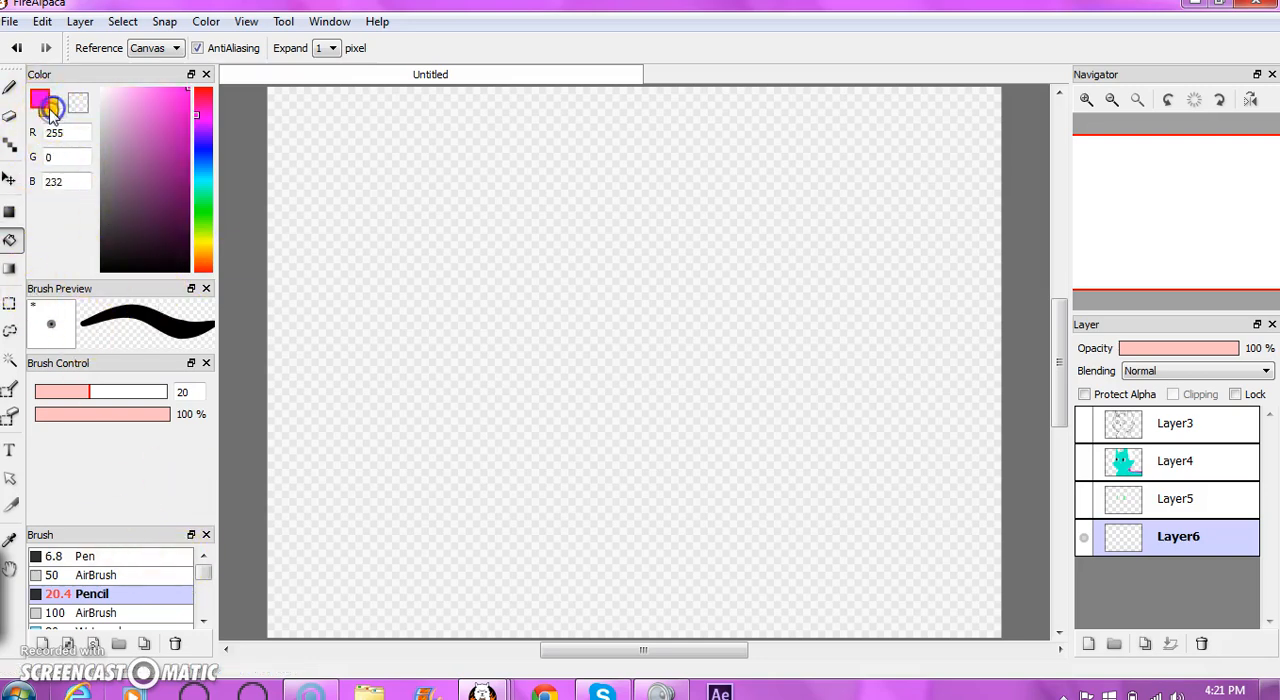
{"action": "key", "text": "x"}
{"action": "key", "text": "x"}
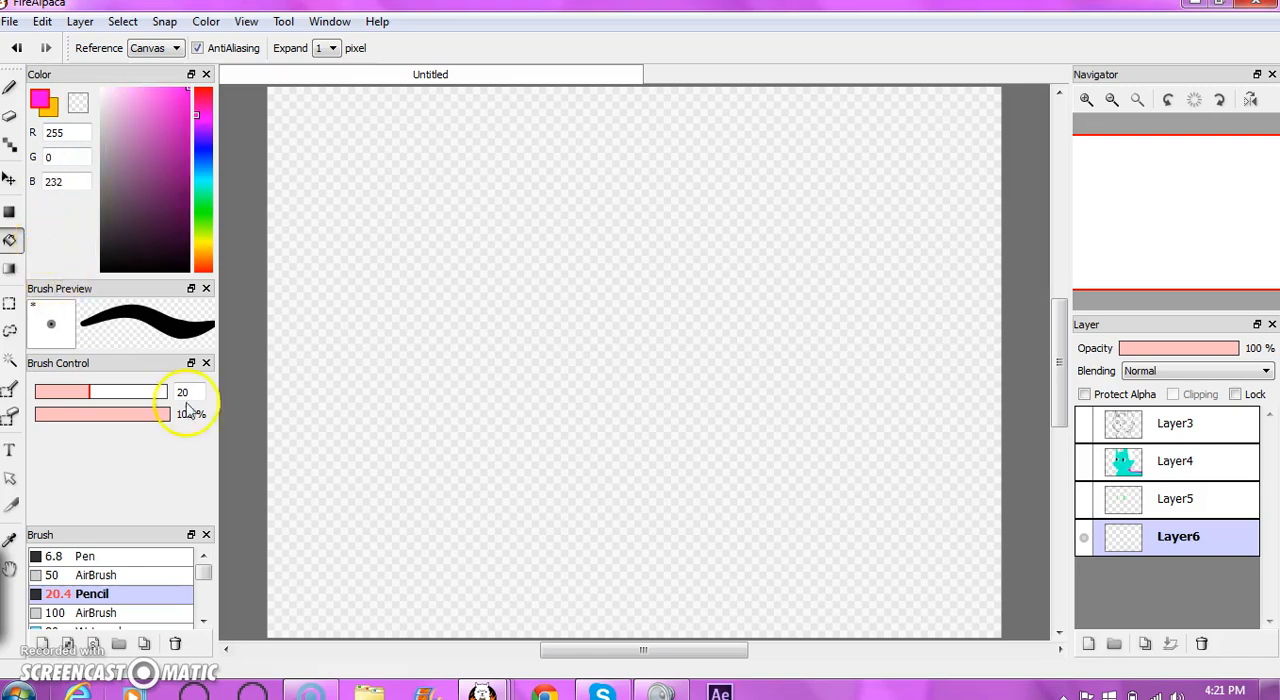
- Fill Layer6 with a linear foreground-background gradient, trying diagonal and longer versions before a nearly vertical one from pink down to orange-yellow
{"action": "left_click", "coordinate": [10, 270]}
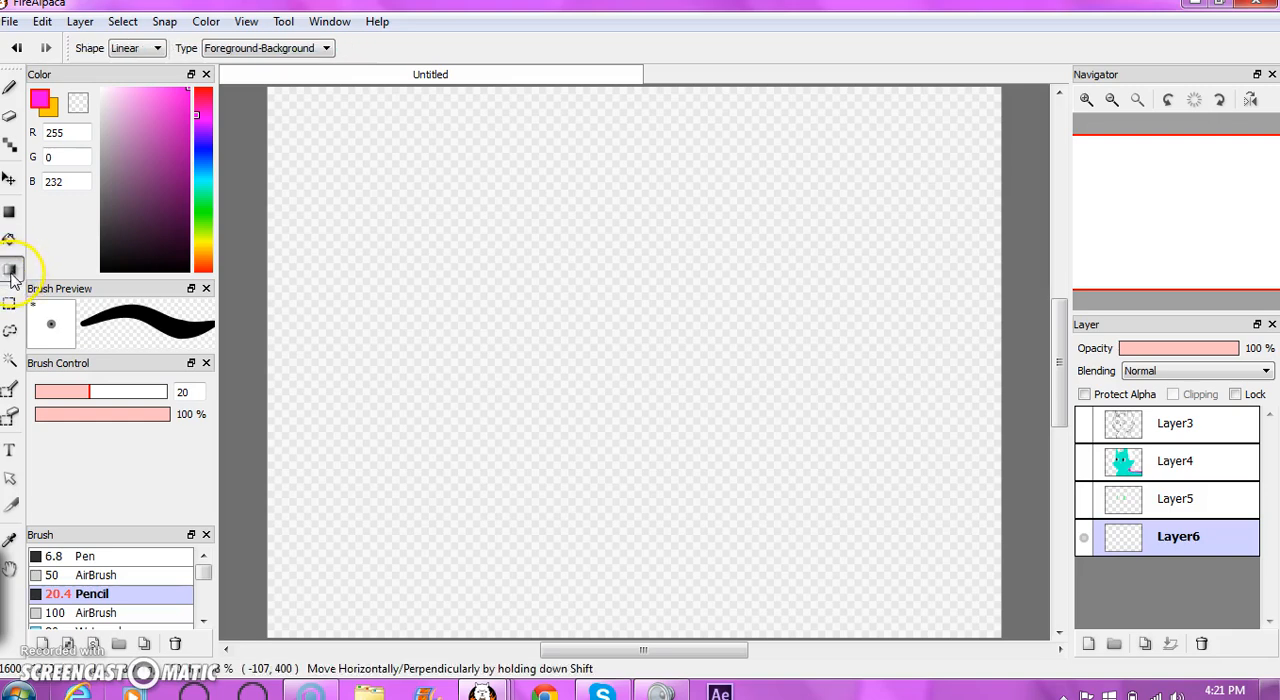
{"action": "left_click_drag", "start_coordinate": [566, 115], "coordinate": [616, 395]}
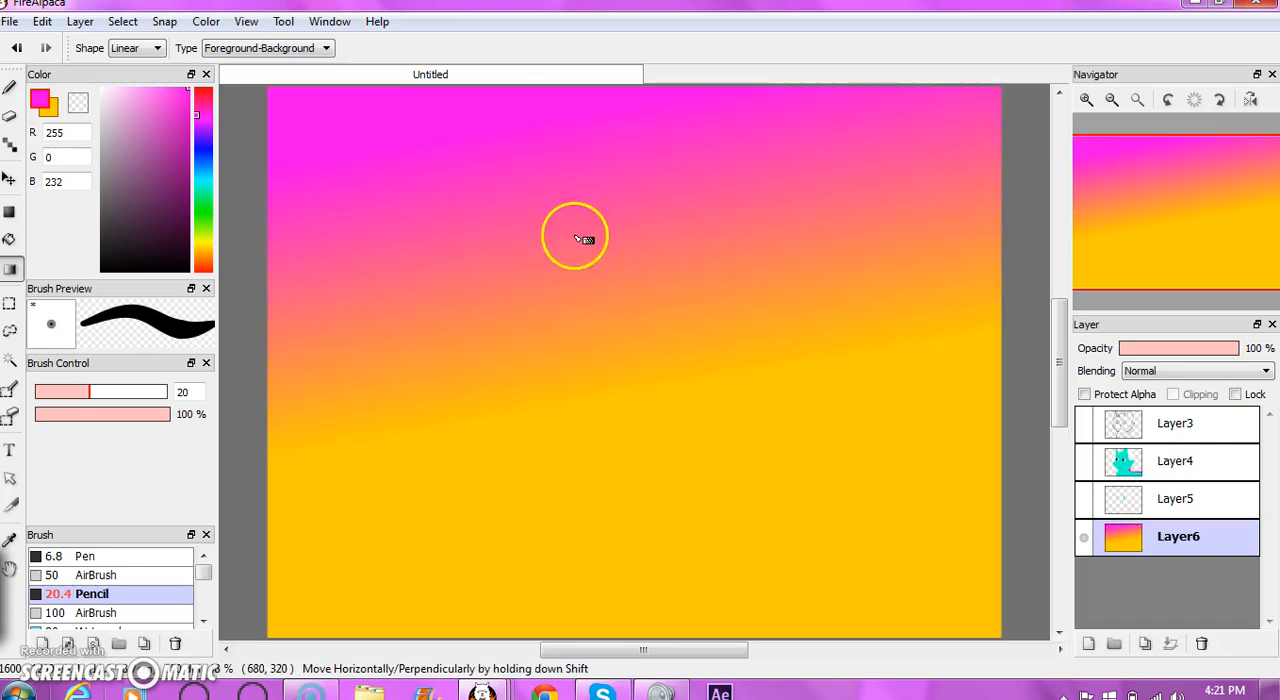
{"action": "left_click_drag", "start_coordinate": [350, 206], "coordinate": [660, 585]}
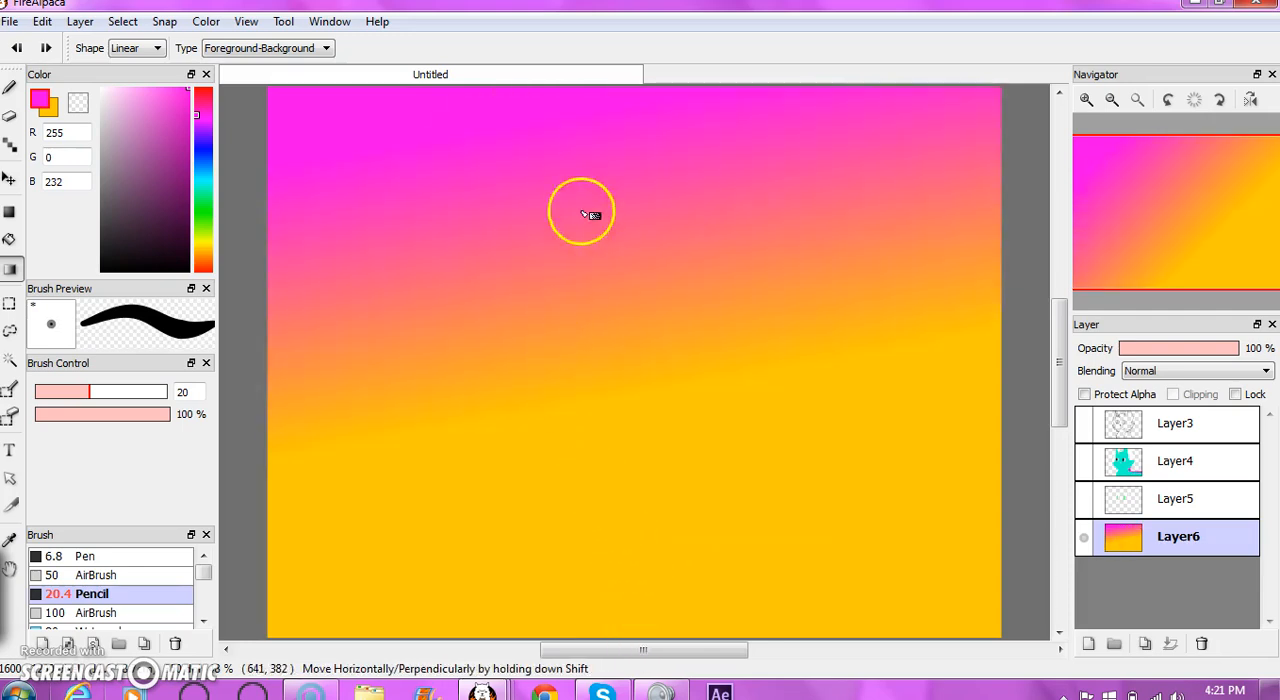
{"action": "left_click_drag", "start_coordinate": [608, 107], "coordinate": [650, 660]}
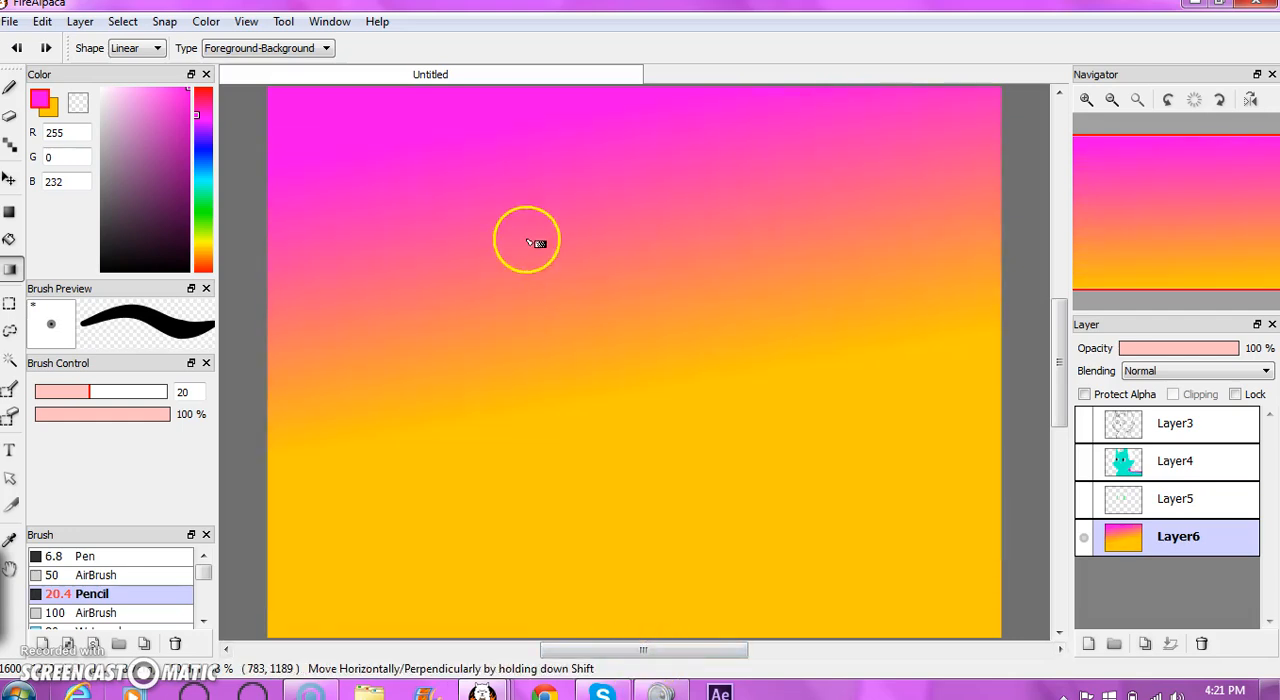
{"action": "mouse_move", "coordinate": [603, 103]}
{"action": "left_mouse_down"}
{"action": "mouse_move", "coordinate": [623, 377]}
{"action": "mouse_move", "coordinate": [608, 557]}
{"action": "left_mouse_up"}
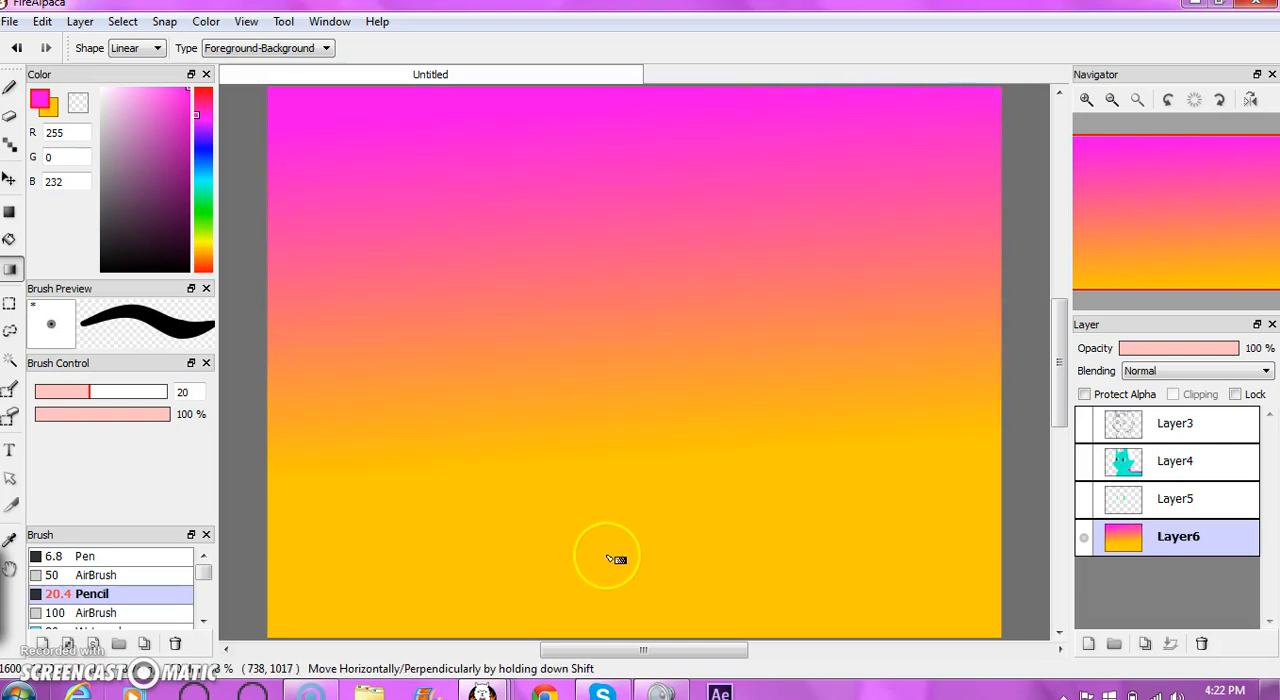
- Make Layer5, Layer4 and Layer3 visible again above the gradient background
{"action": "left_click", "coordinate": [1085, 500]}
{"action": "left_click", "coordinate": [1082, 461]}
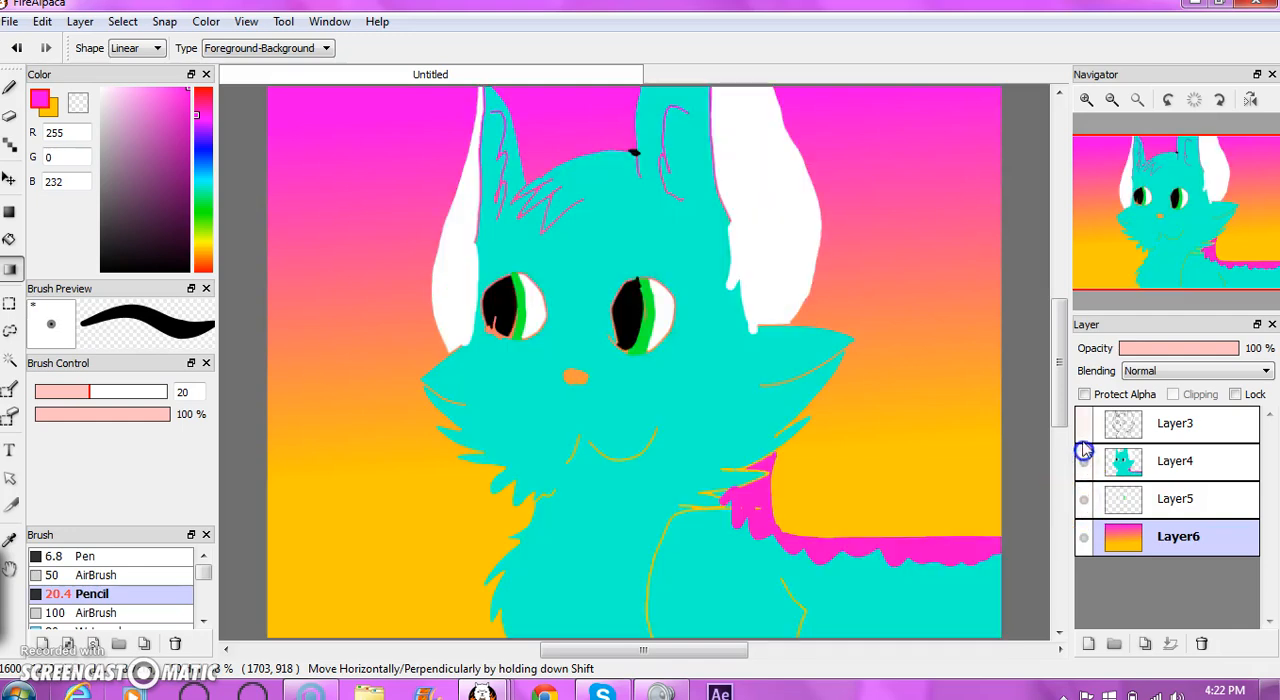
{"action": "left_click", "coordinate": [1082, 430]}
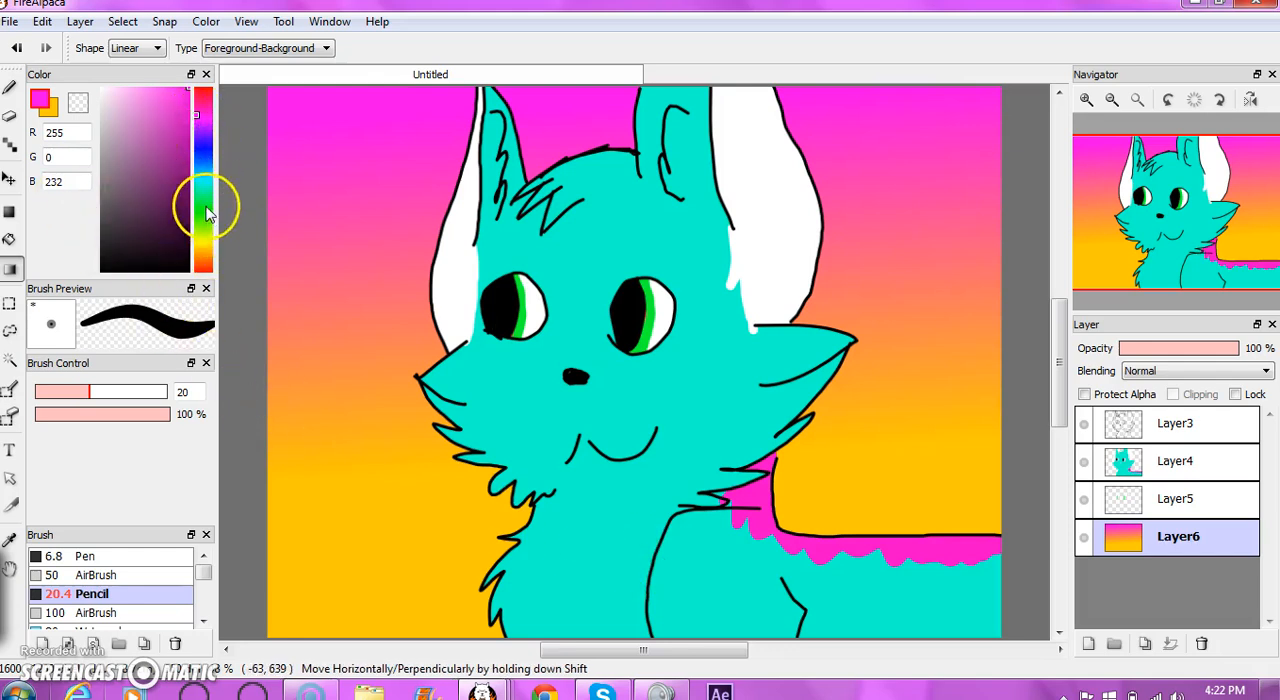
- Handwrite "Bubble gum" in blue (0, 49, 255) with the 20.4 Pencil brush on Layer6, in the yellow area beside the character's neck
{"action": "left_click", "coordinate": [200, 155]}
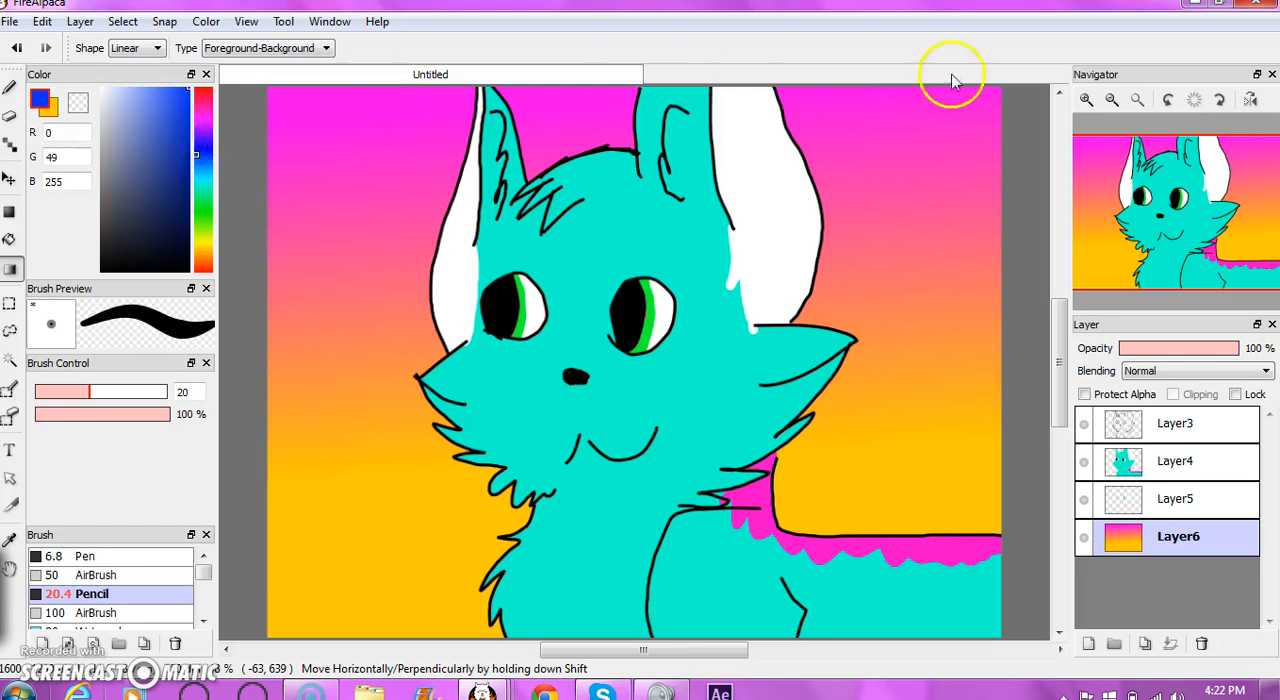
{"action": "left_click", "coordinate": [10, 88]}
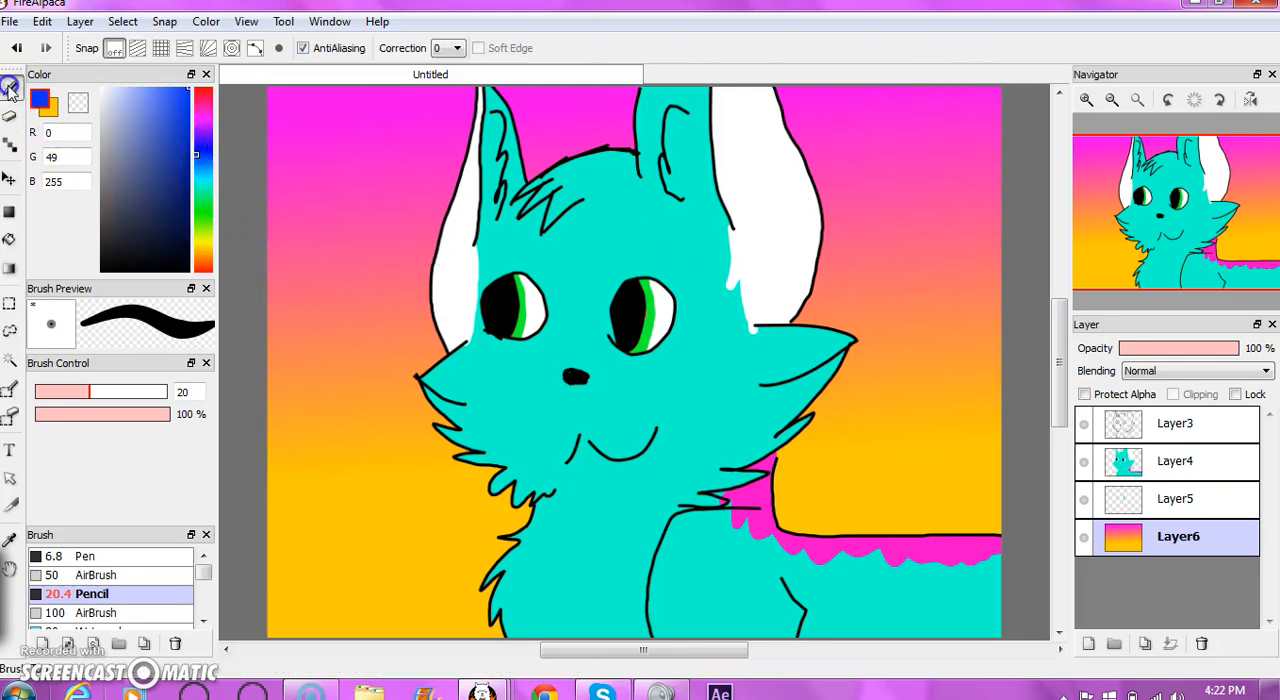
{"action": "mouse_move", "coordinate": [291, 565]}
{"action": "left_mouse_down"}
{"action": "mouse_move", "coordinate": [318, 547]}
{"action": "mouse_move", "coordinate": [316, 565]}
{"action": "mouse_move", "coordinate": [344, 580]}
{"action": "mouse_move", "coordinate": [321, 595]}
{"action": "mouse_move", "coordinate": [358, 541]}
{"action": "left_mouse_up"}
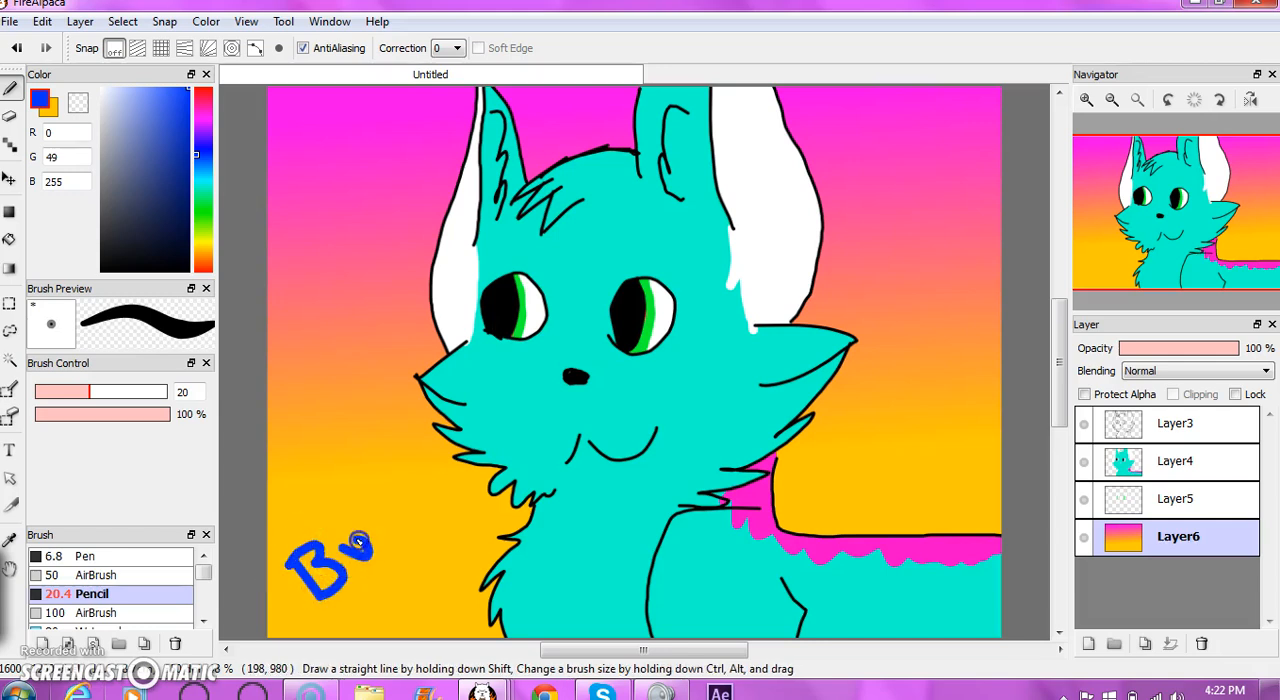
{"action": "left_click_drag", "start_coordinate": [362, 485], "coordinate": [412, 517]}
{"action": "left_click_drag", "start_coordinate": [393, 466], "coordinate": [419, 488]}
{"action": "mouse_move", "coordinate": [405, 568]}
{"action": "left_mouse_down"}
{"action": "mouse_move", "coordinate": [430, 622]}
{"action": "mouse_move", "coordinate": [435, 571]}
{"action": "mouse_move", "coordinate": [490, 522]}
{"action": "left_mouse_up"}
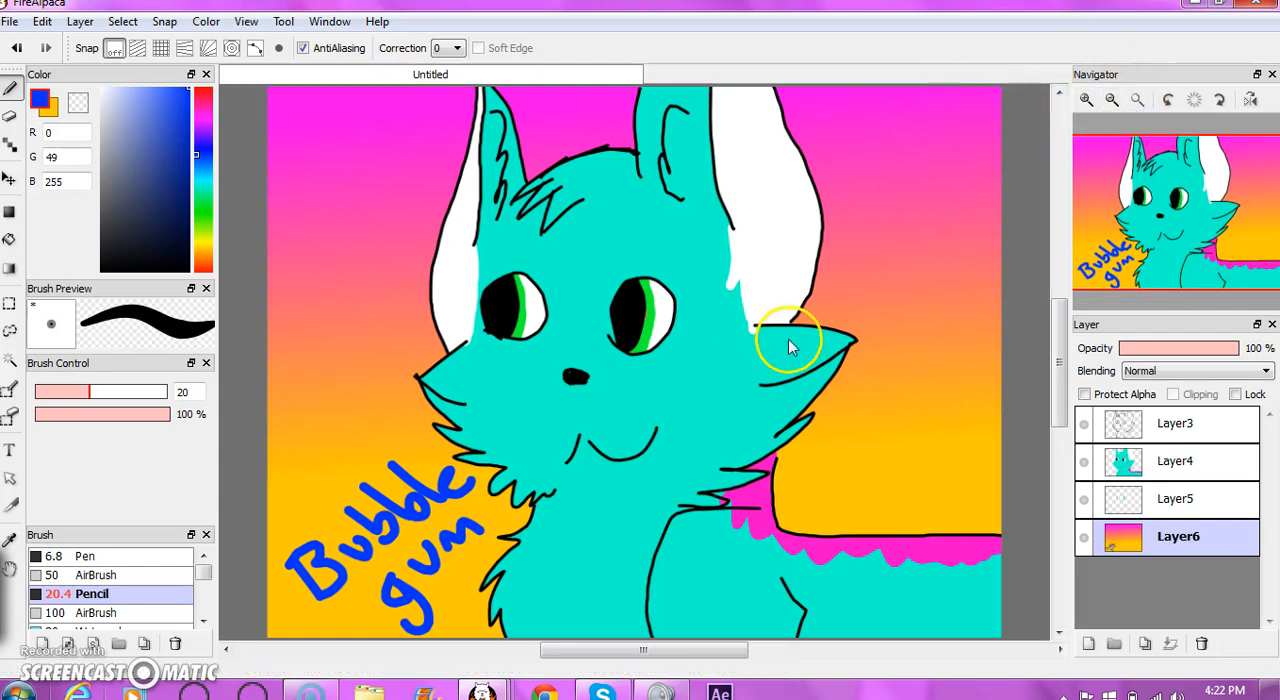
- Begin saving the drawing under a new name in the Pictures folder um, entering the file name "Bubblegum Tutorial Example"
{"action": "left_click", "coordinate": [9, 21]}
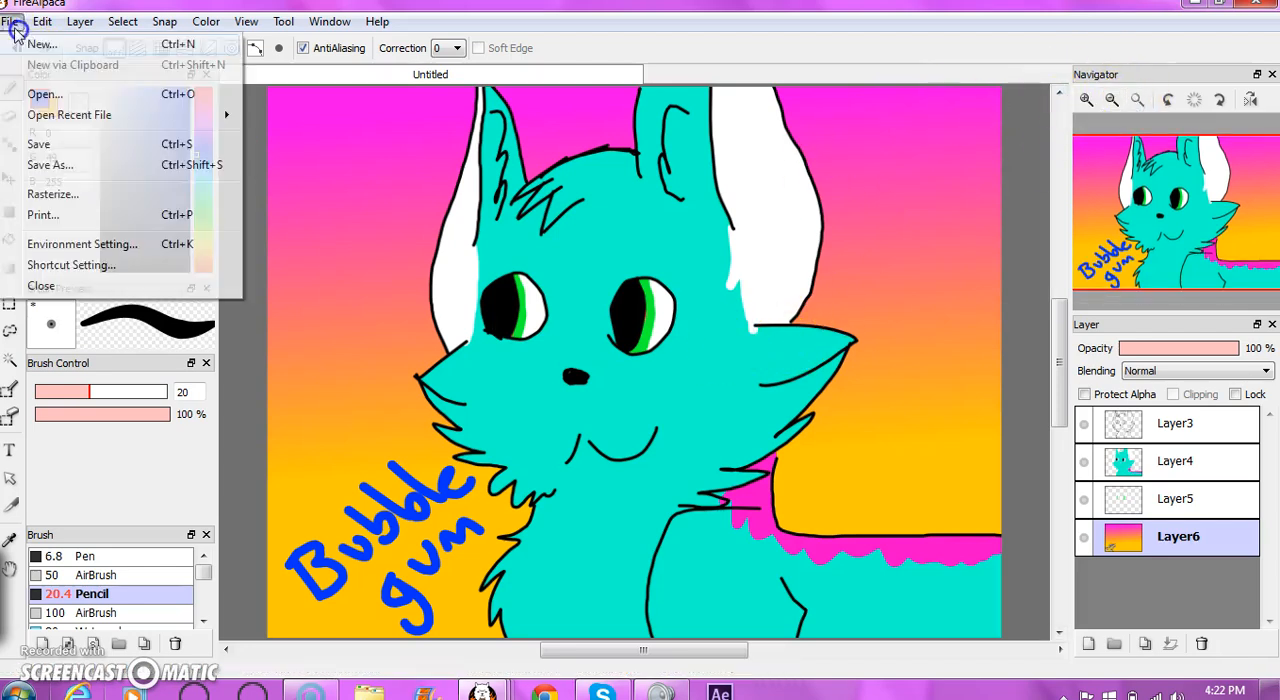
{"action": "left_click", "coordinate": [57, 166]}
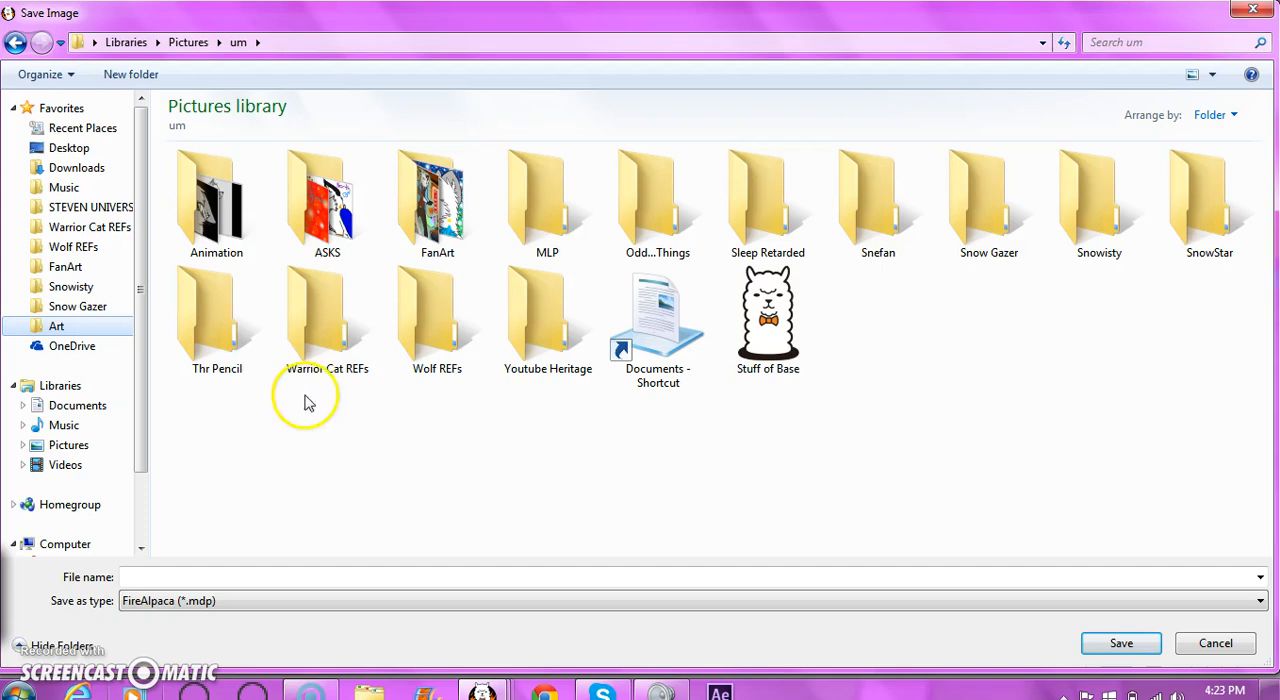
{"action": "left_click", "coordinate": [230, 578]}
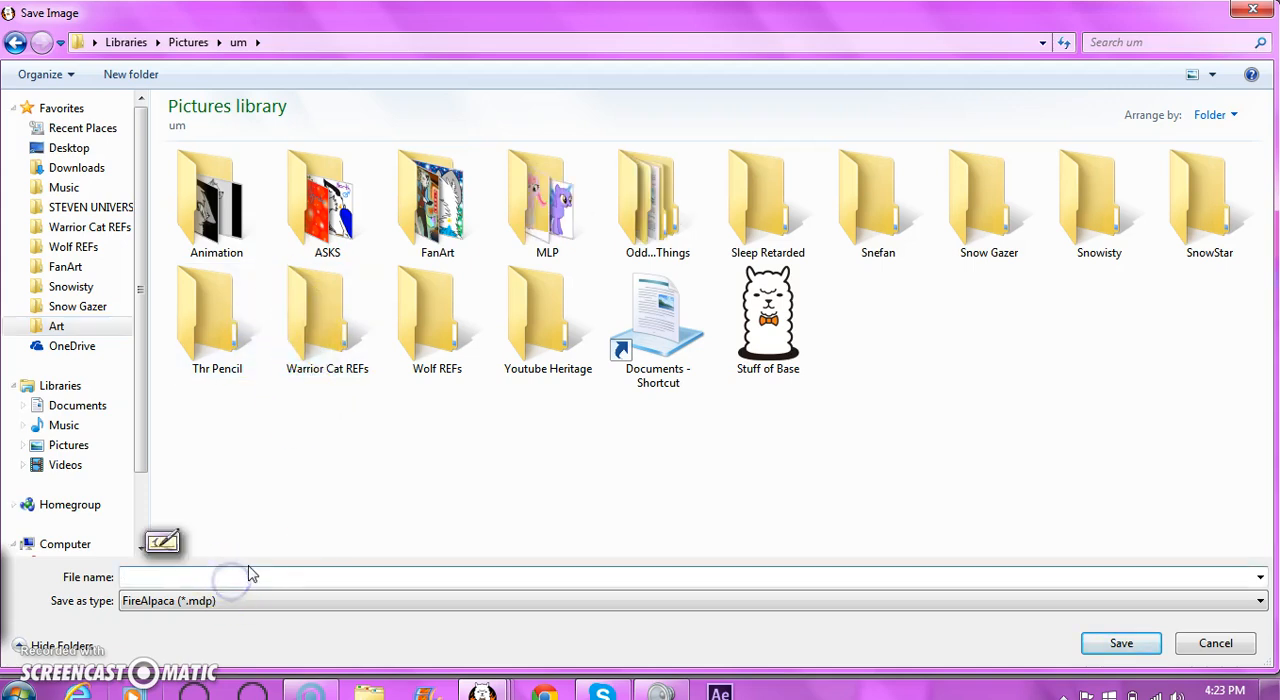
{"action": "type", "text": "Bubblegu"}
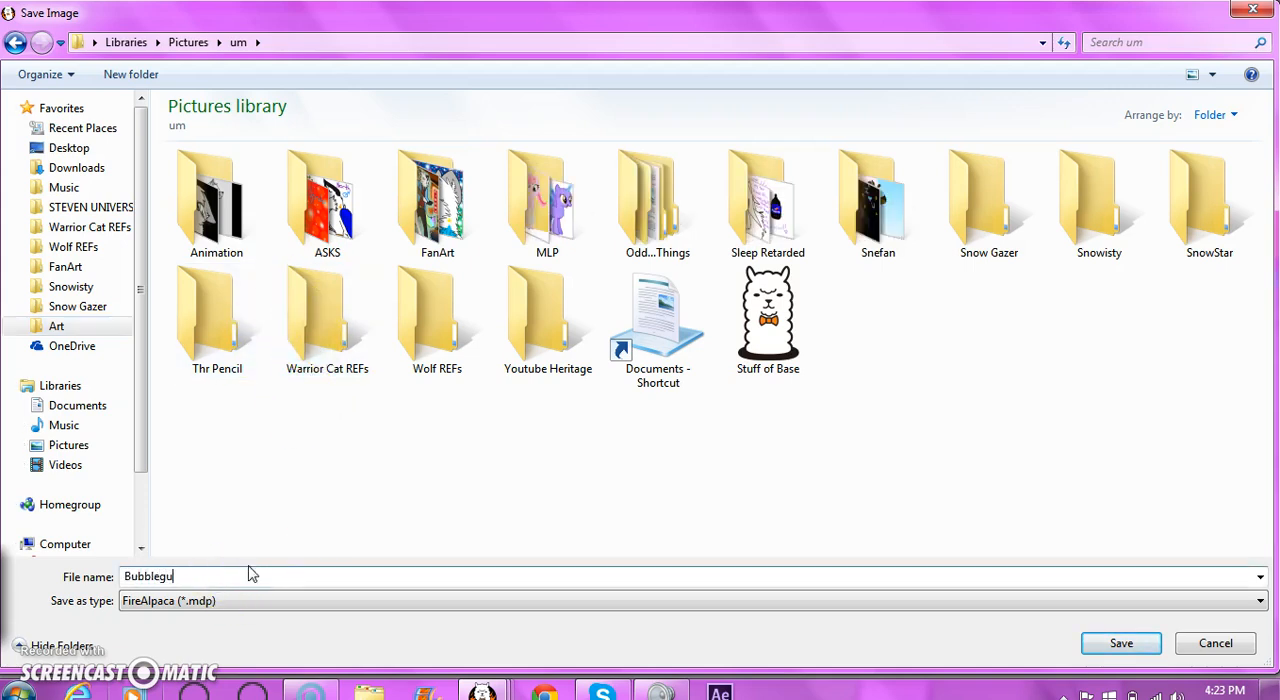
{"action": "type", "text": "m Tutor"}
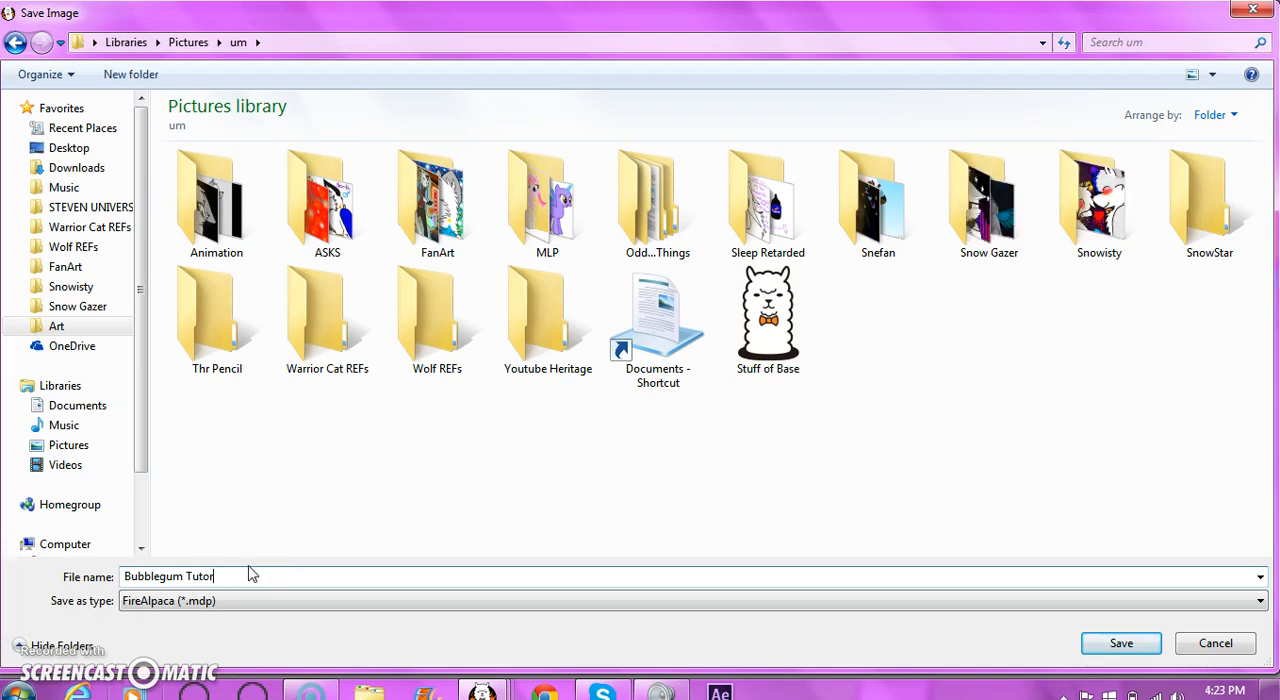
{"action": "type", "text": "ial Example"}
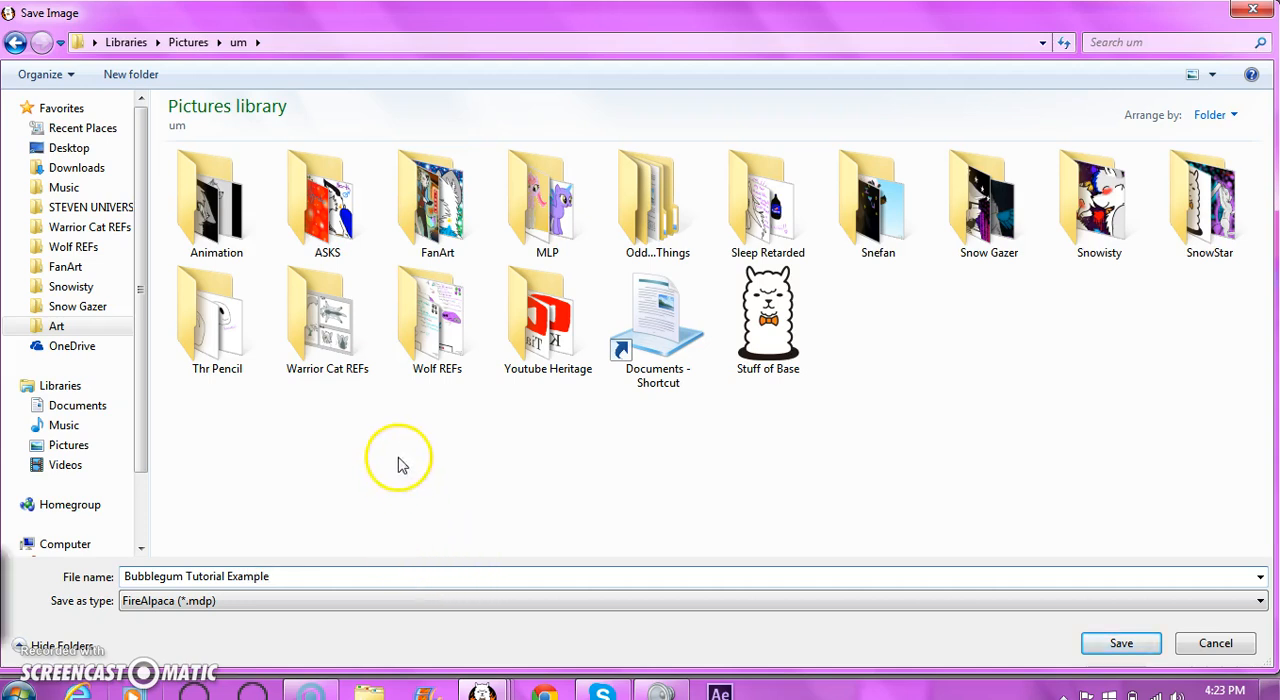
- Choose the PNG (*.png) file type and save the image as a Transparent PNG, accepting the loss of layers
{"action": "left_click", "coordinate": [240, 601]}
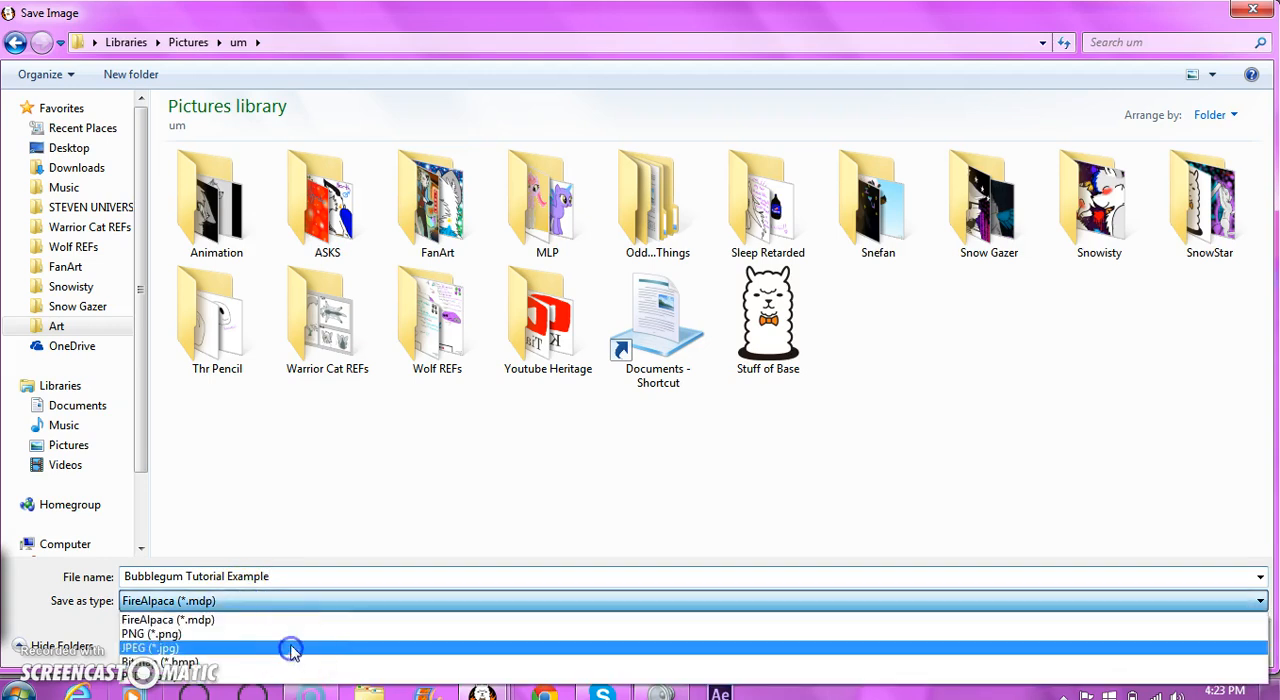
{"action": "left_click", "coordinate": [152, 635]}
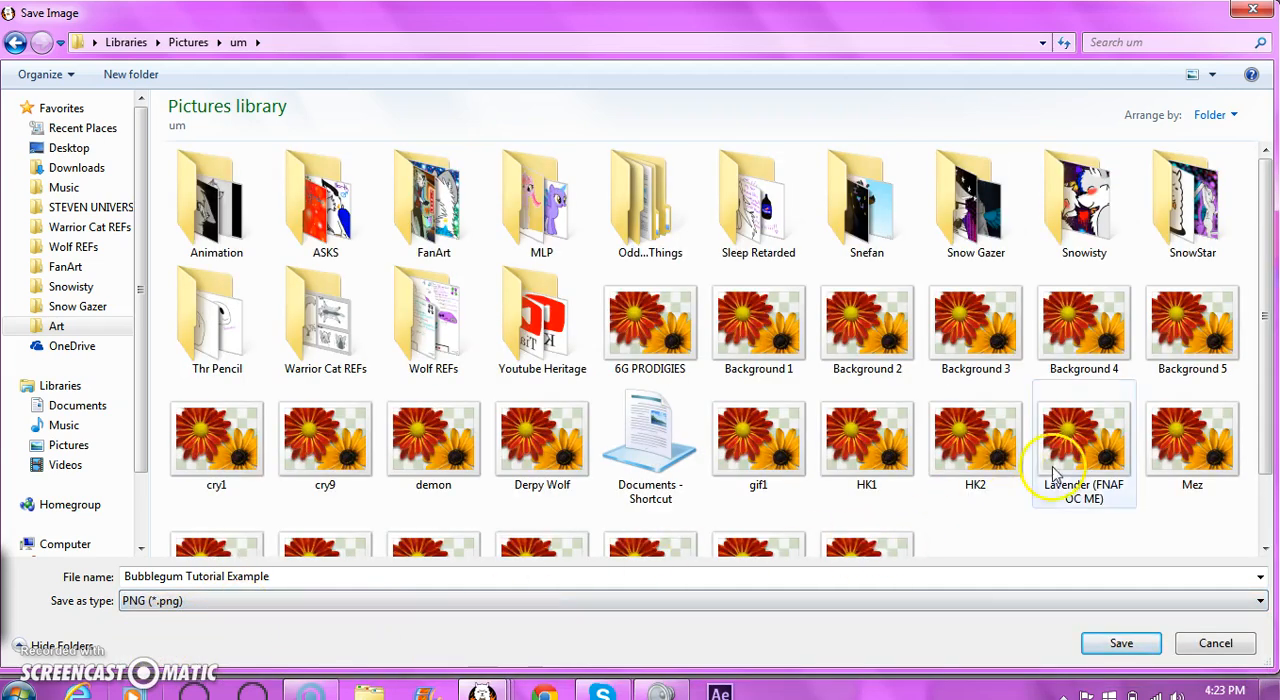
{"action": "left_click", "coordinate": [1103, 650]}
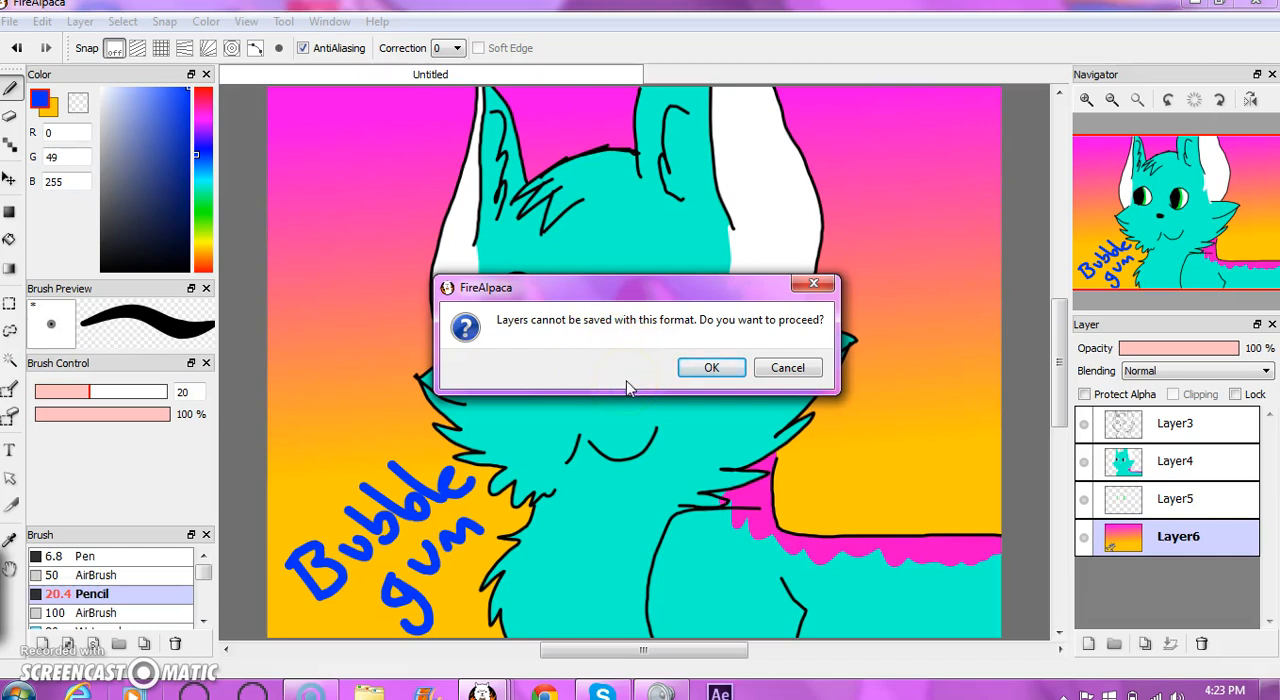
{"action": "left_click", "coordinate": [707, 374]}
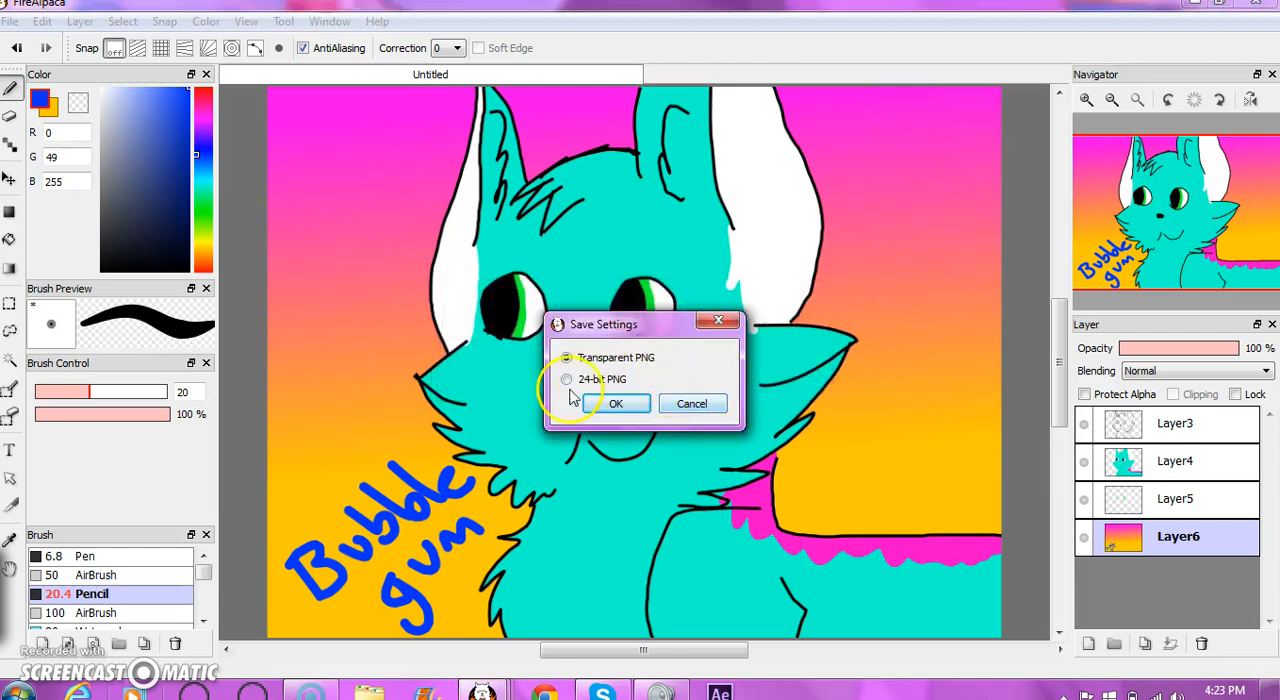
{"action": "left_click", "coordinate": [605, 414]}
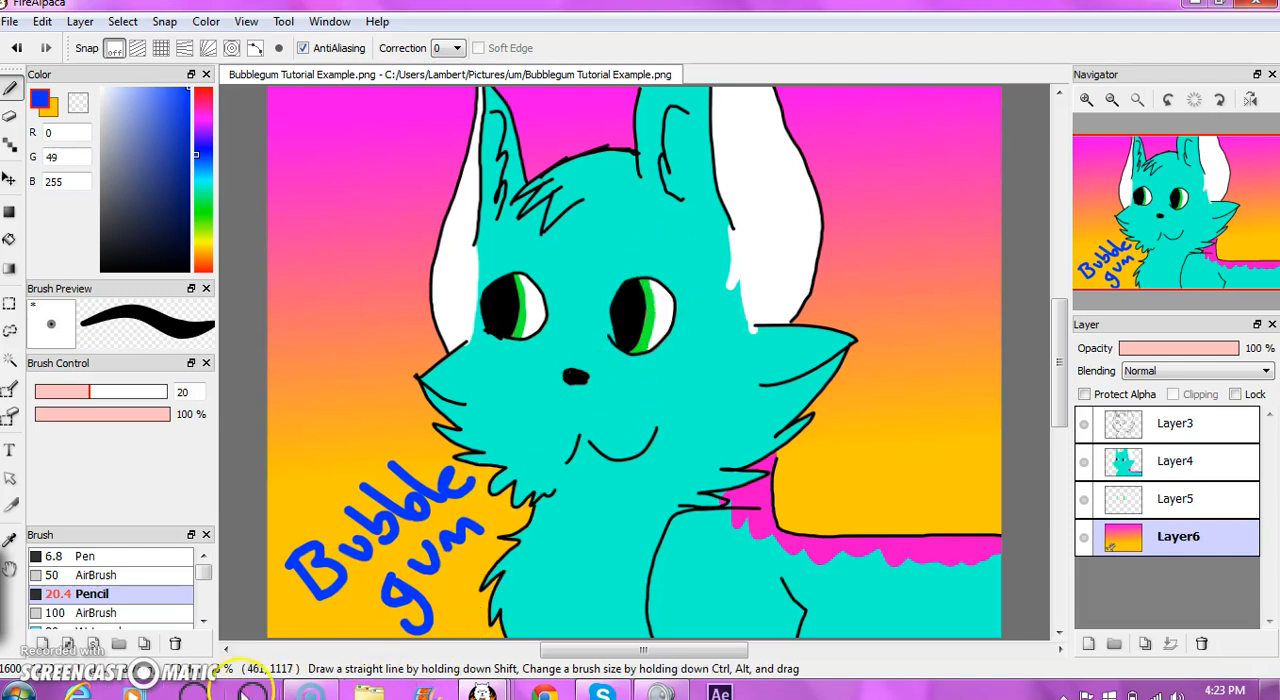
{"action": "left_click_drag", "start_coordinate": [578, 437], "coordinate": [573, 455]}
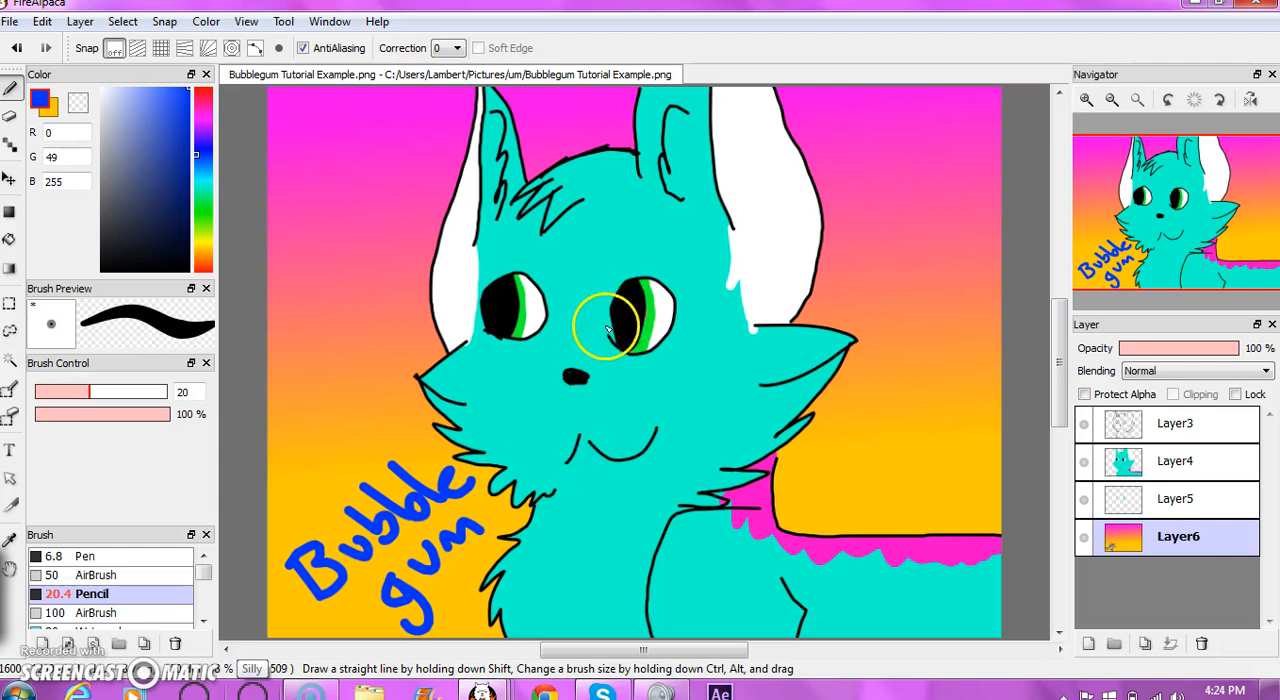